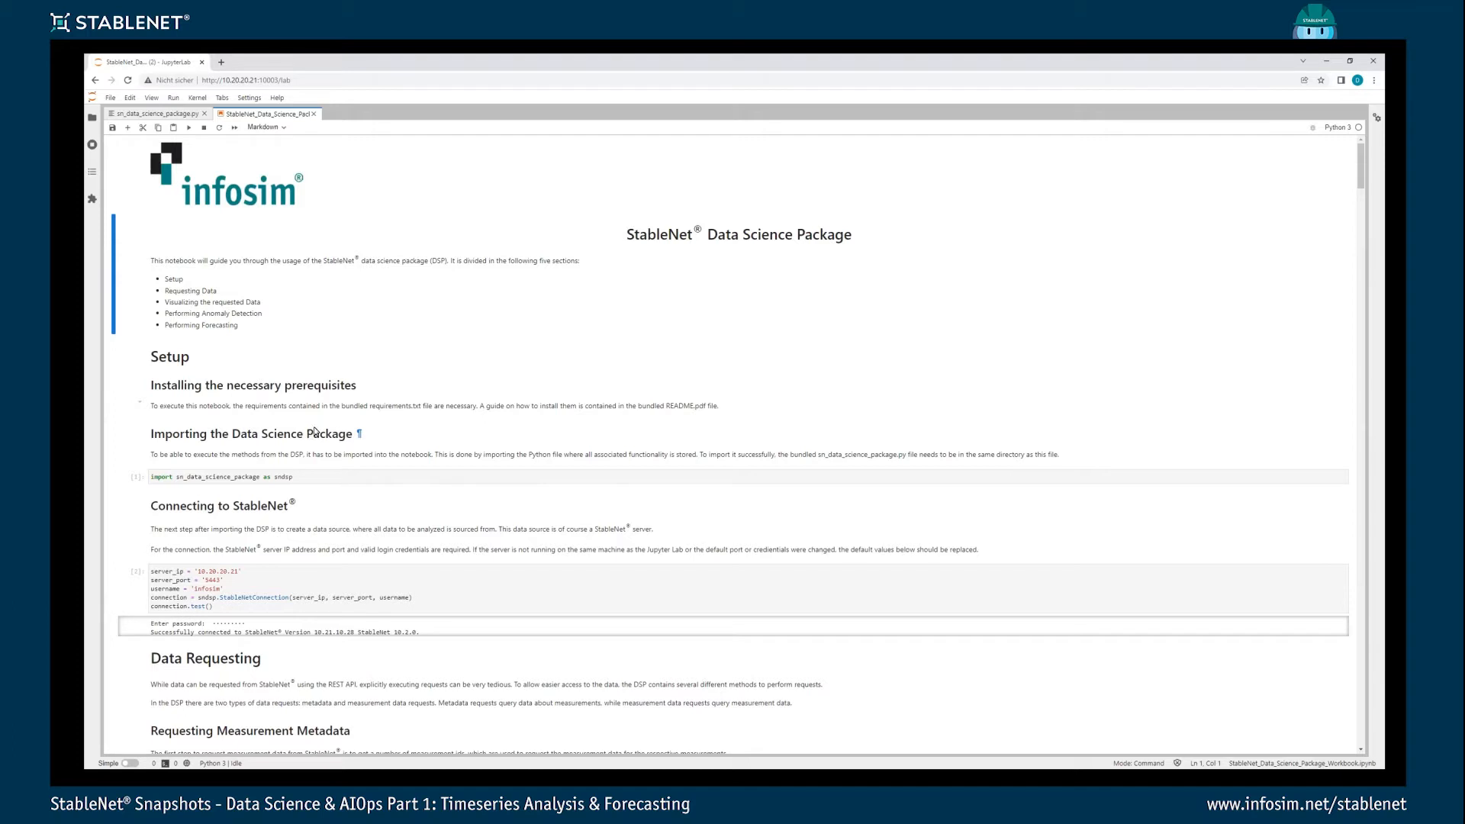
# - Run the notebook's setup cell that imports sn_data_science_package as sndsp
pyautogui.scroll(-1, 341, 417)
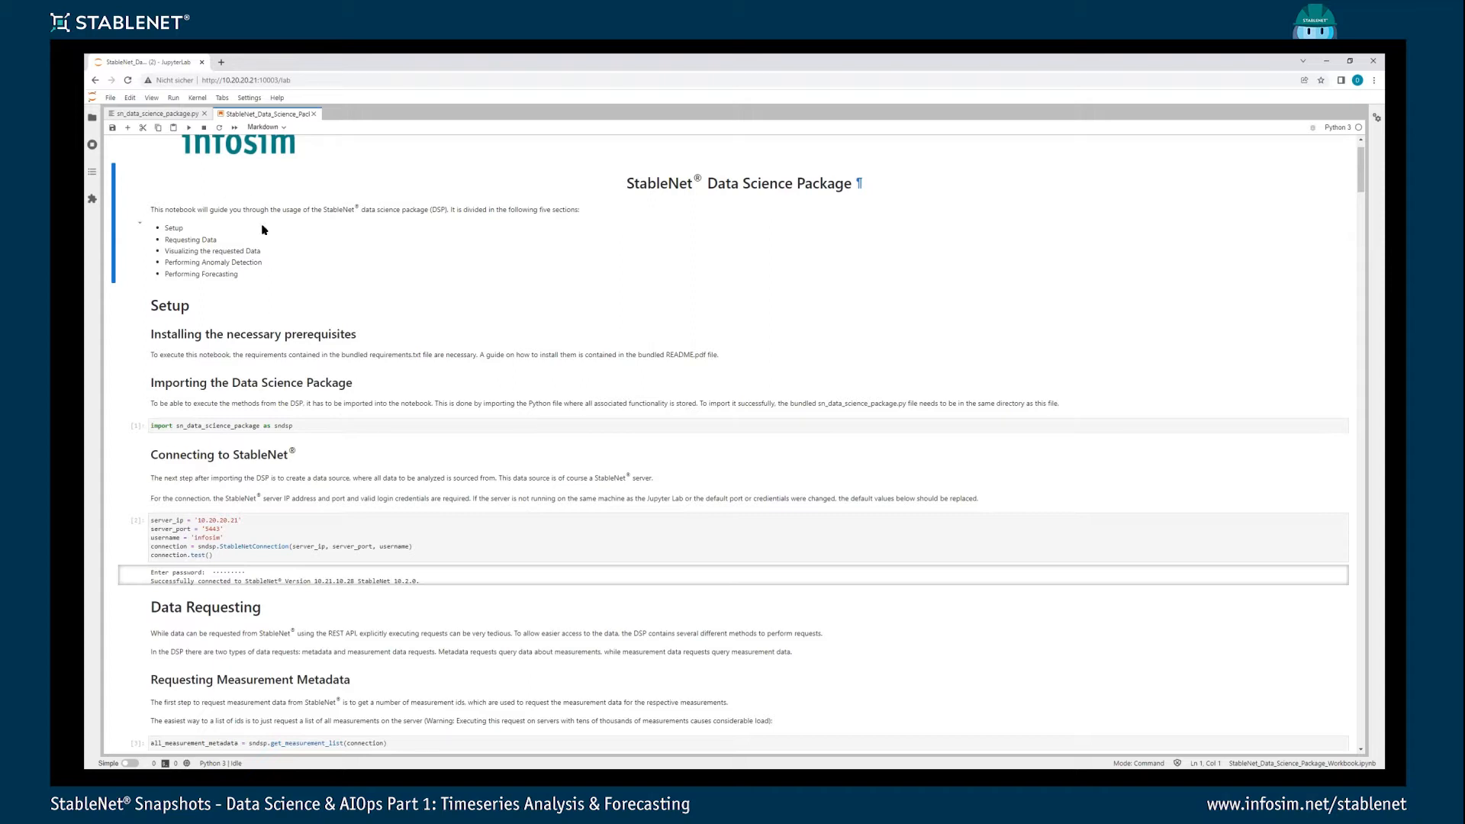
pyautogui.click(216, 424)
pyautogui.click(187, 537)
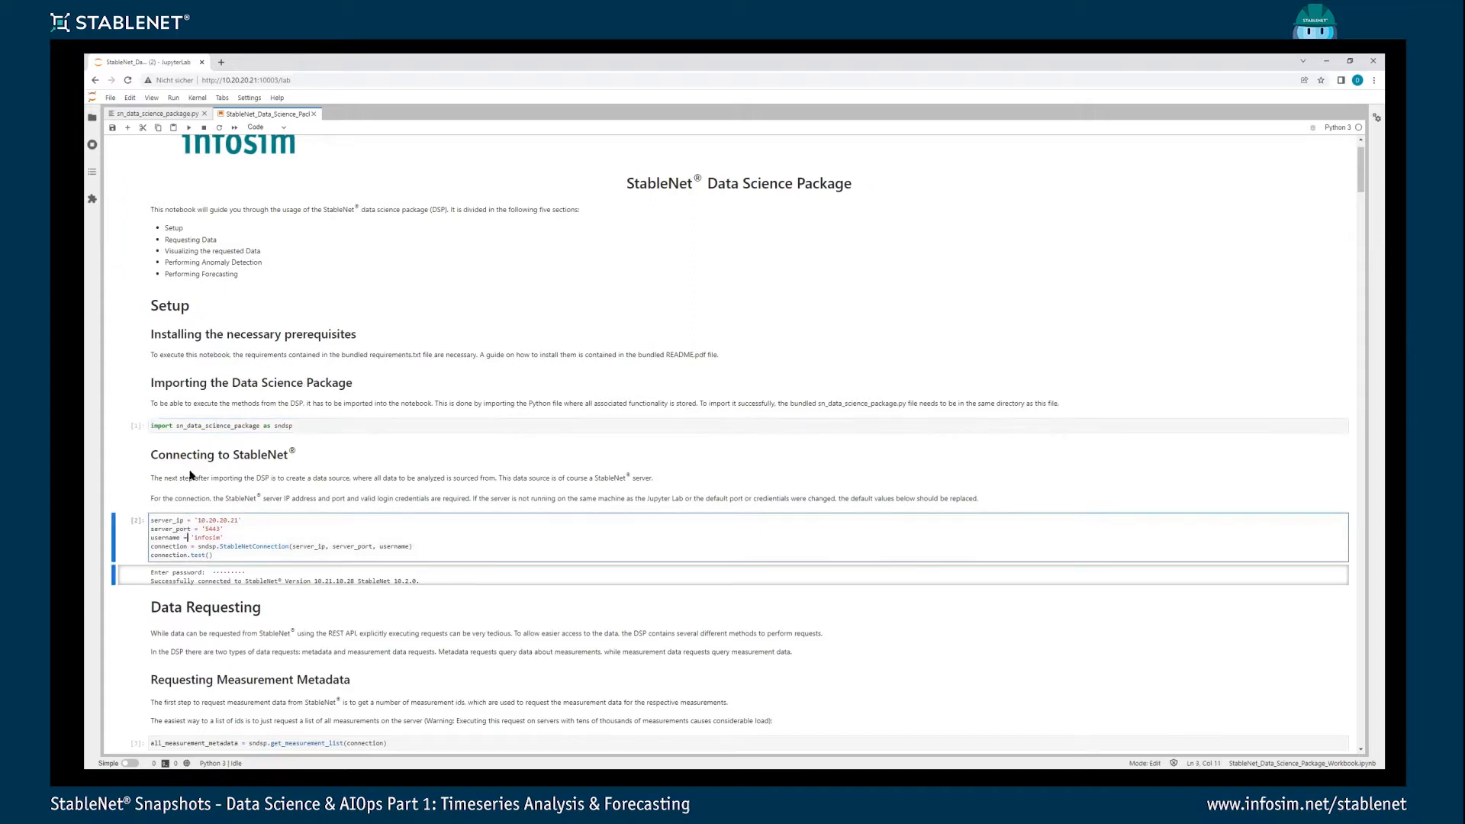
pyautogui.click(176, 426)
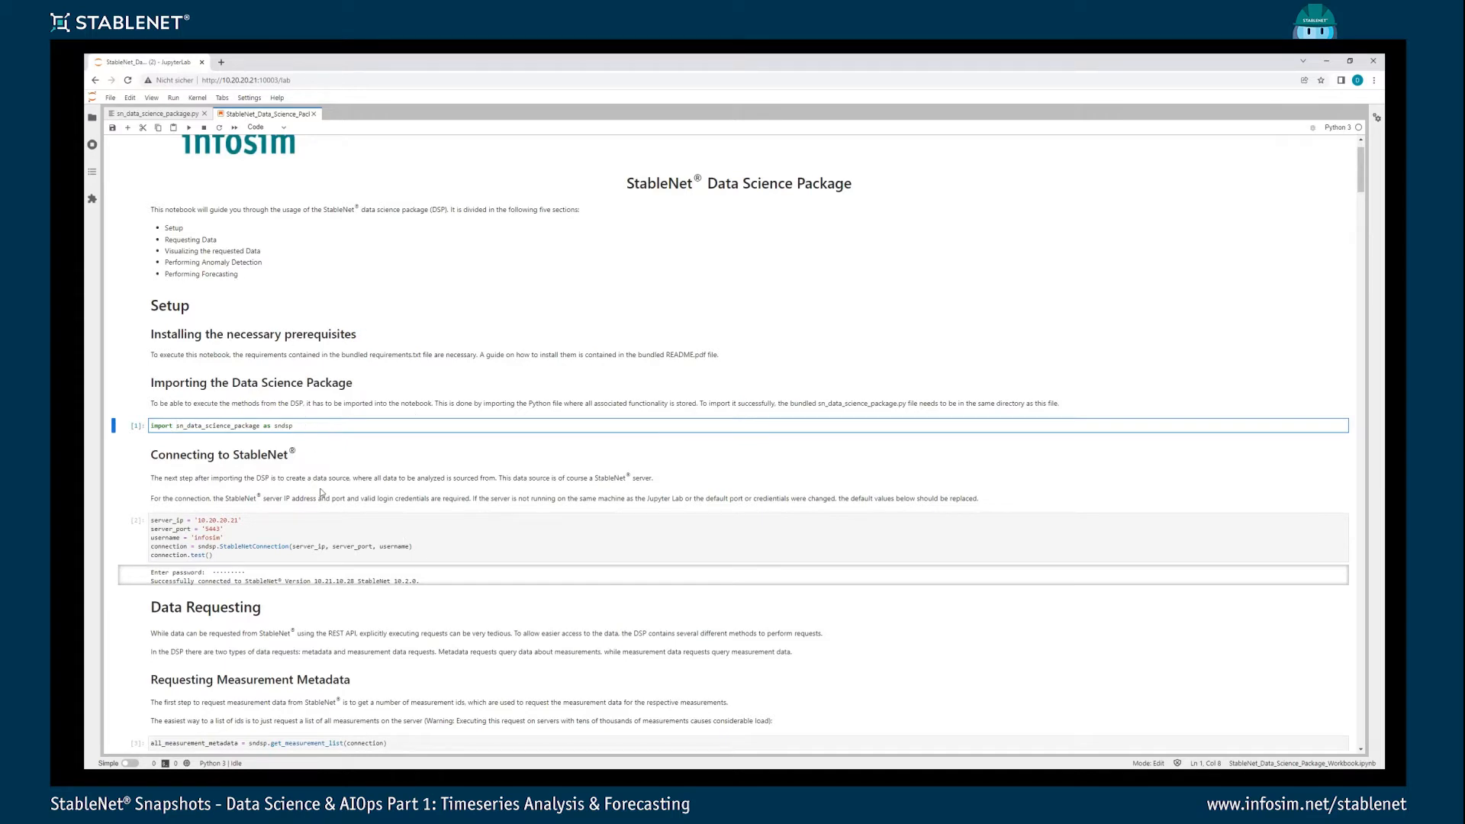
pyautogui.hotkey('ctrl', 'Return')
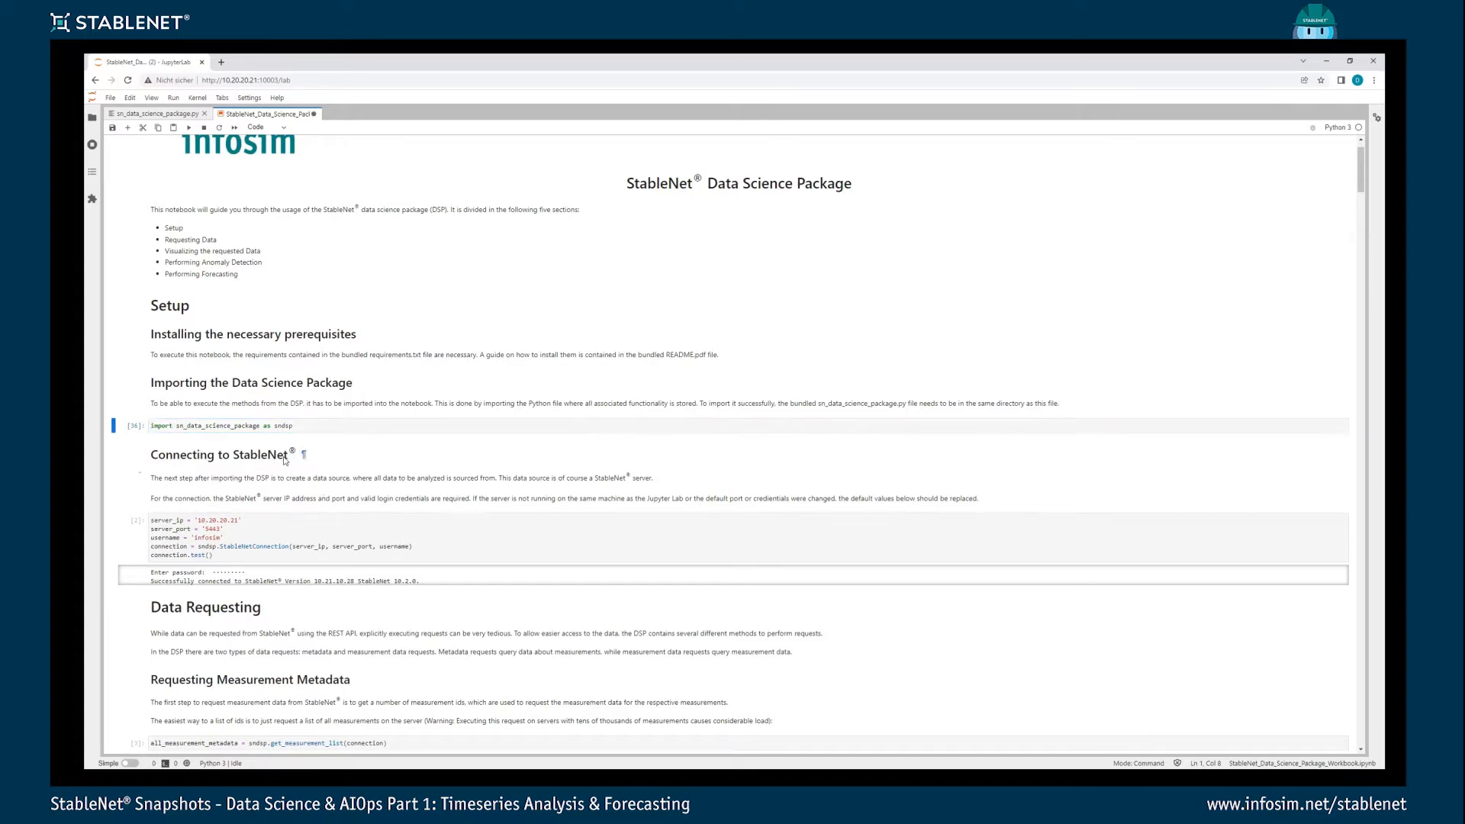
# - Run the StableNet connection cell and enter the server account password to test the connection
pyautogui.scroll(-1, 218, 424)
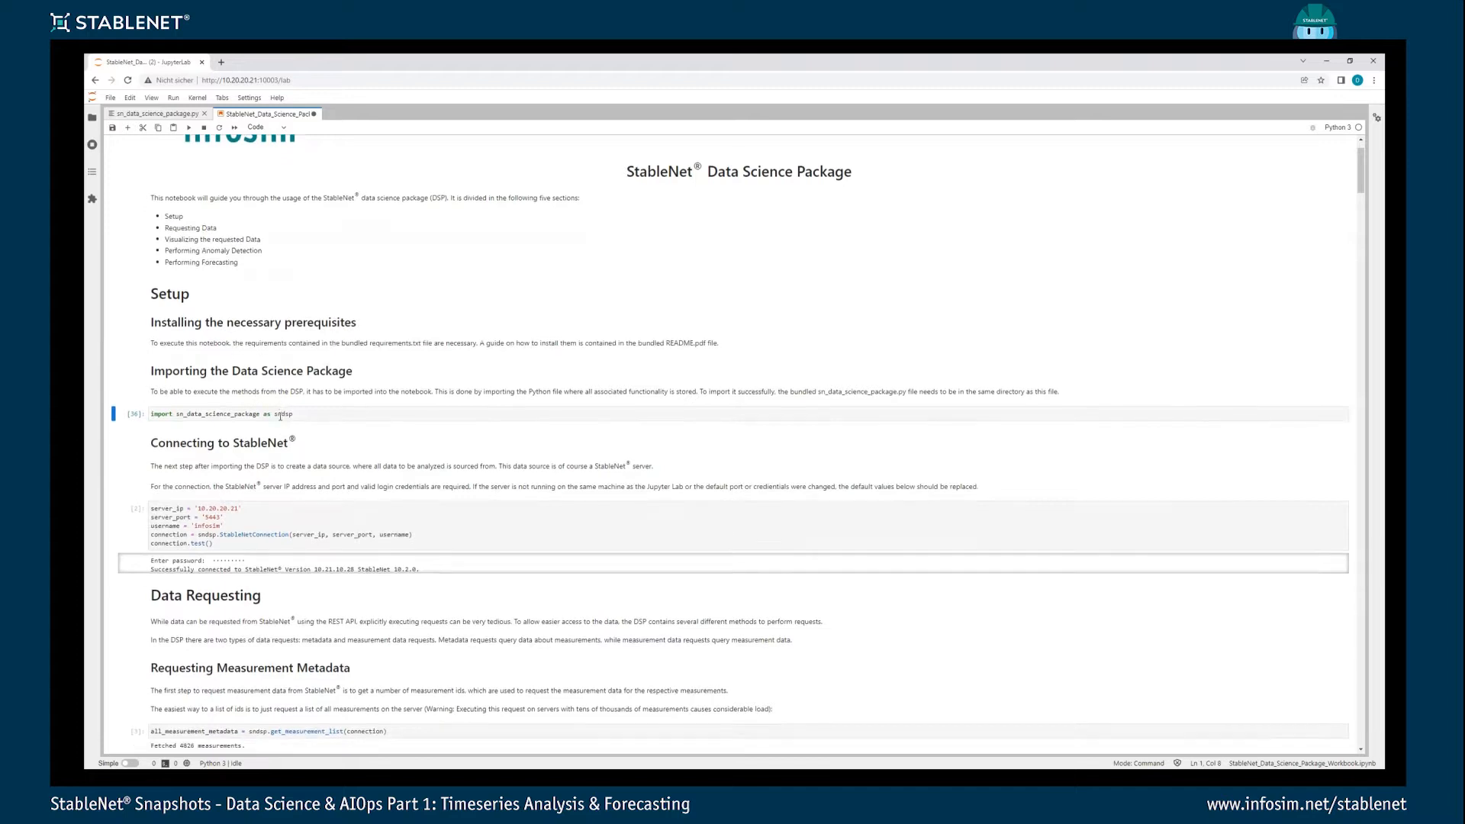
pyautogui.click(259, 481)
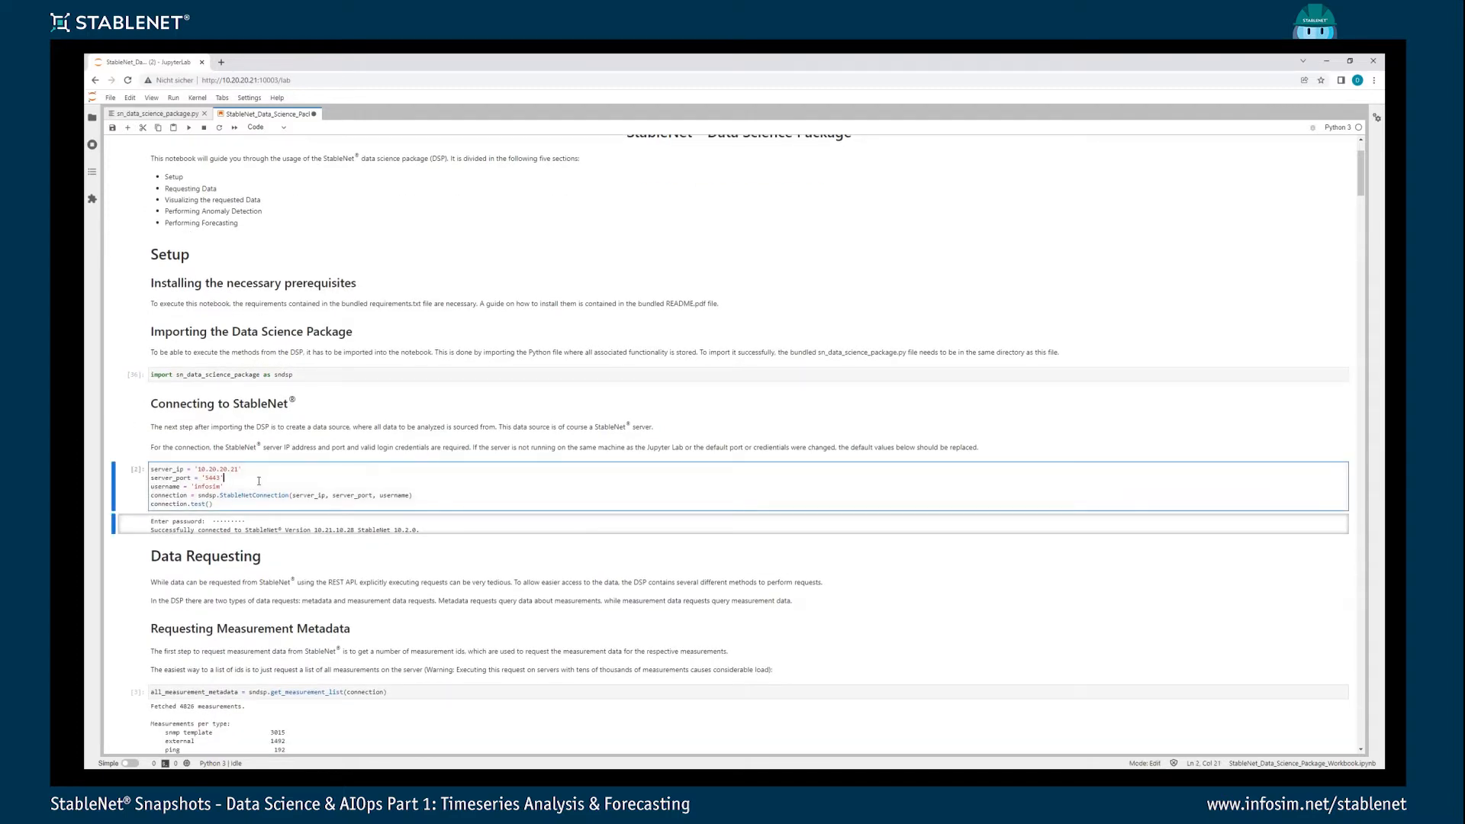
pyautogui.hotkey('ctrl', 'Return')
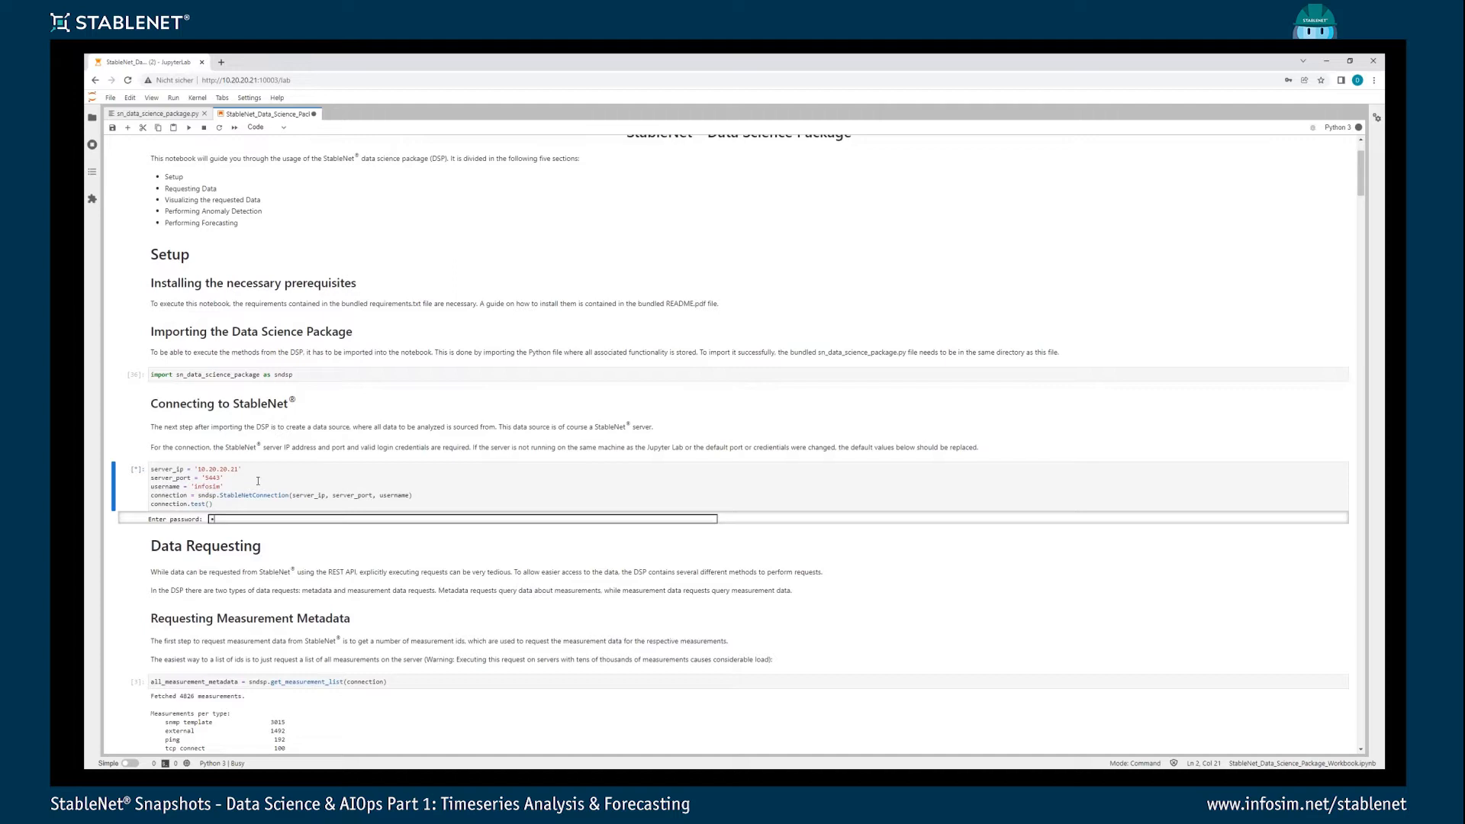
pyautogui.write('•••••••••')
pyautogui.press('Return')
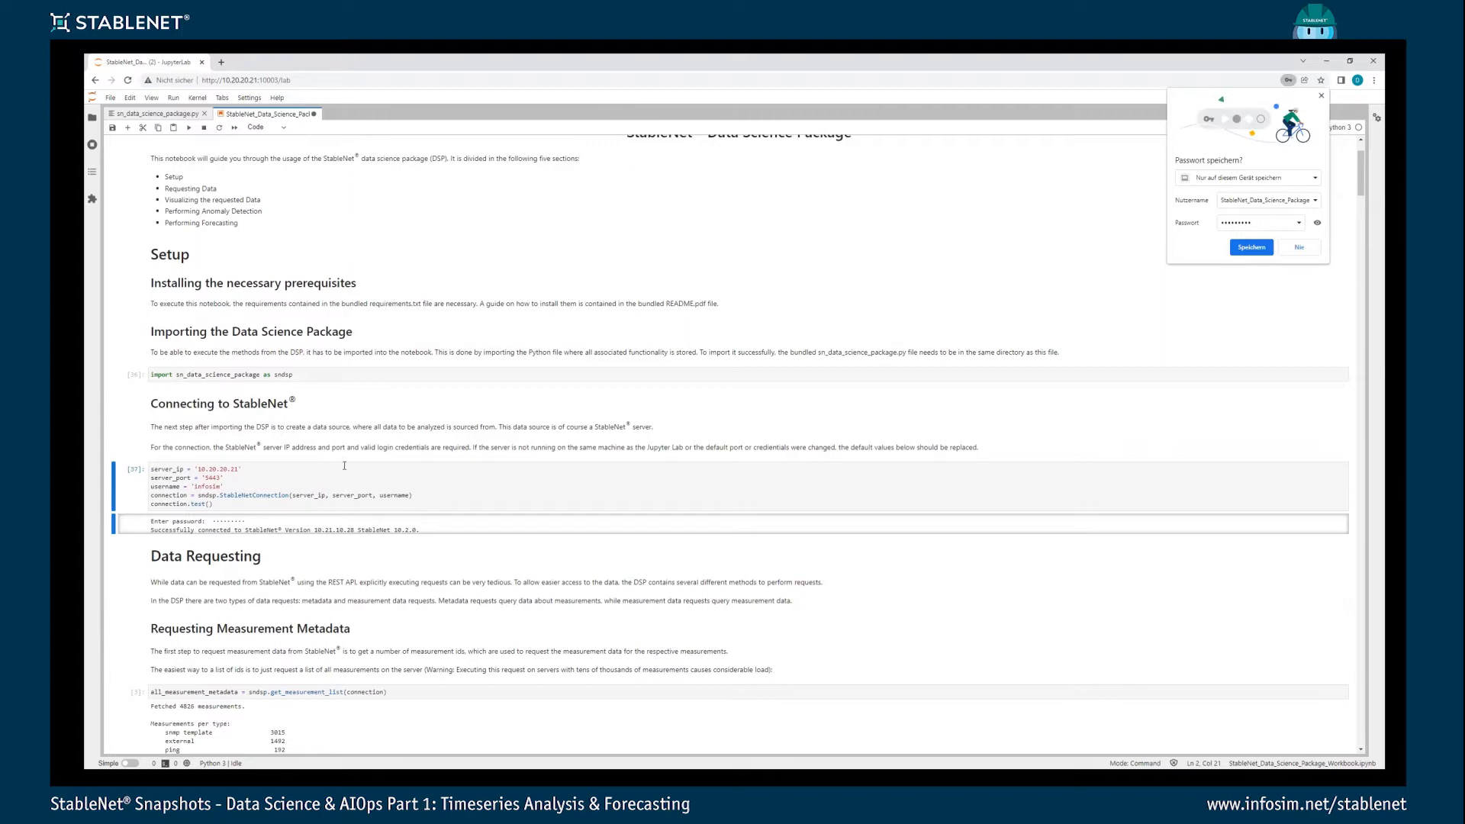
# - Run the metadata request that filters measurements by the measurement name "Example Interface"
pyautogui.scroll(-3, 344, 473)
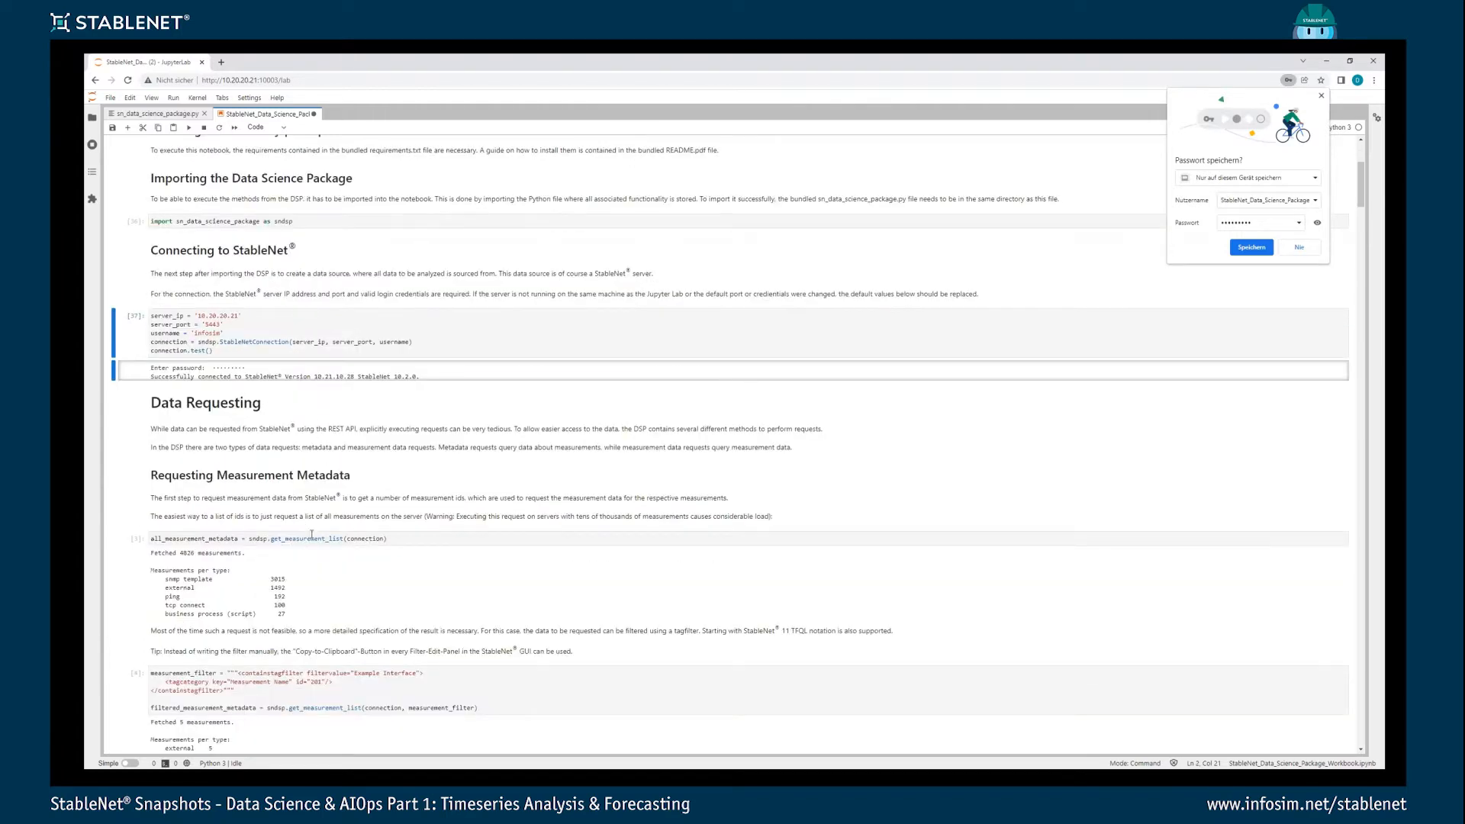
pyautogui.click(315, 539)
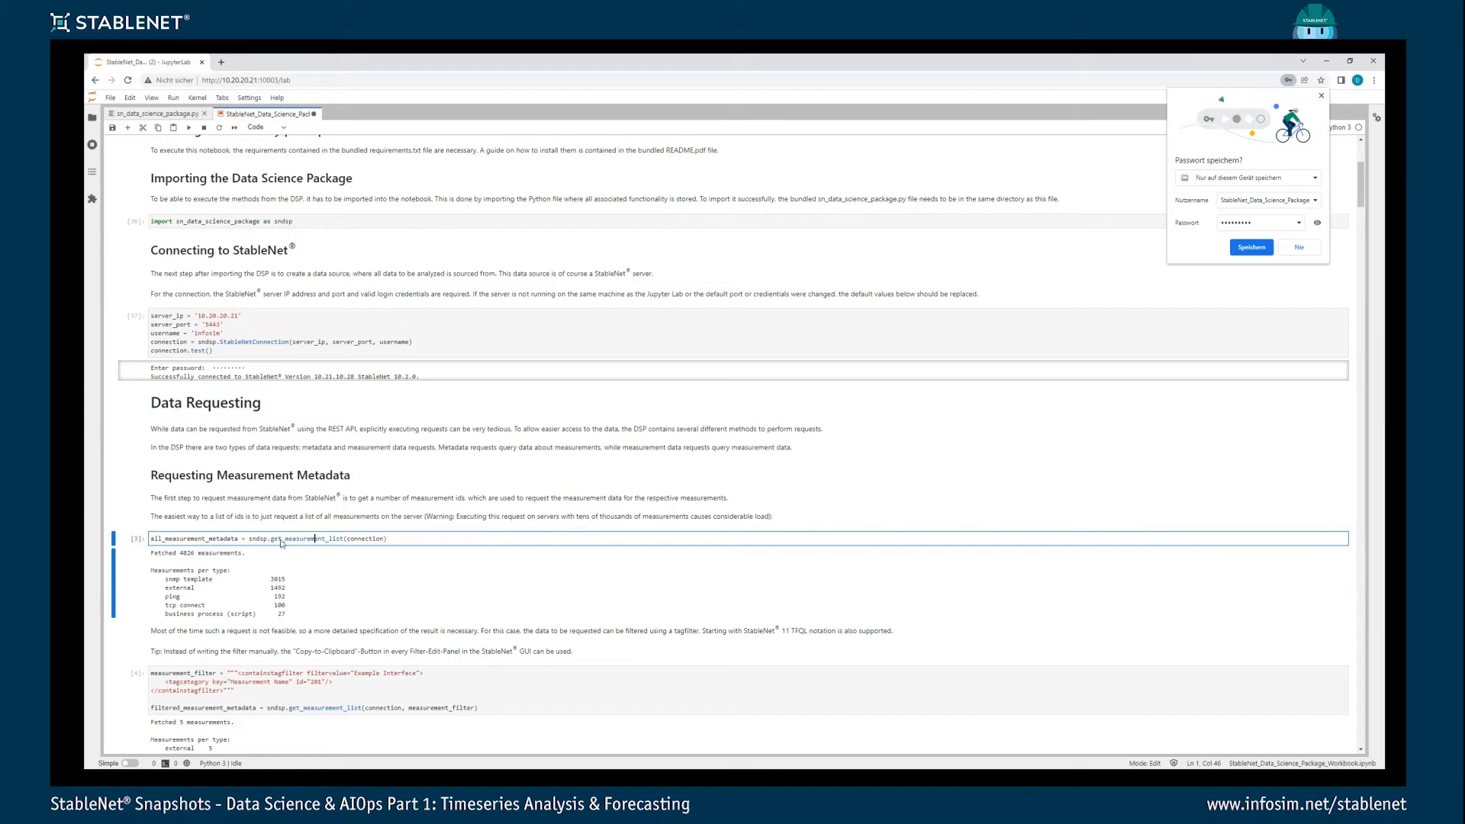
pyautogui.scroll(-2, 284, 543)
pyautogui.scroll(-2, 284, 517)
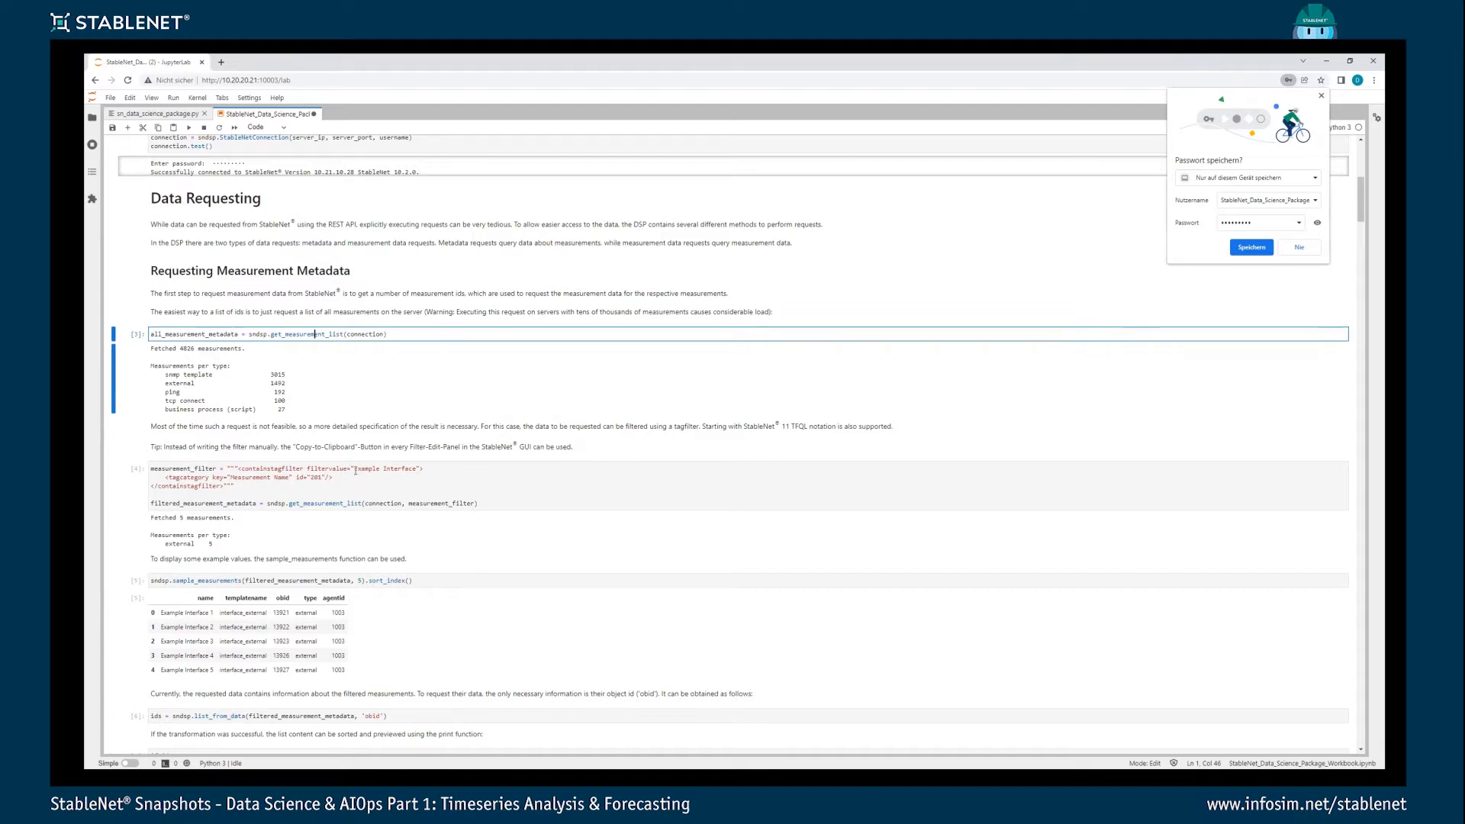
pyautogui.click(375, 479)
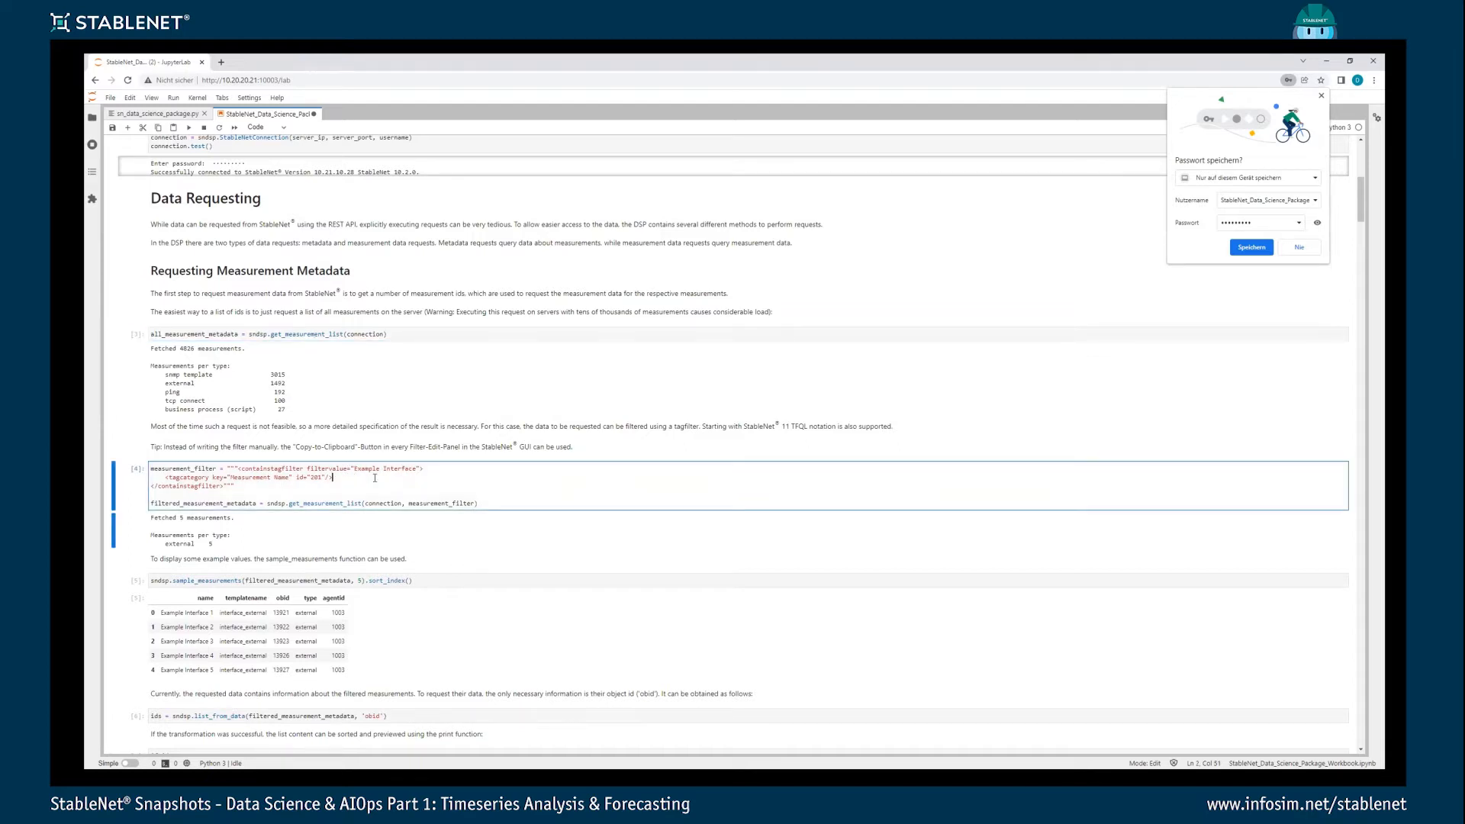
pyautogui.hotkey('ctrl', 'Return')
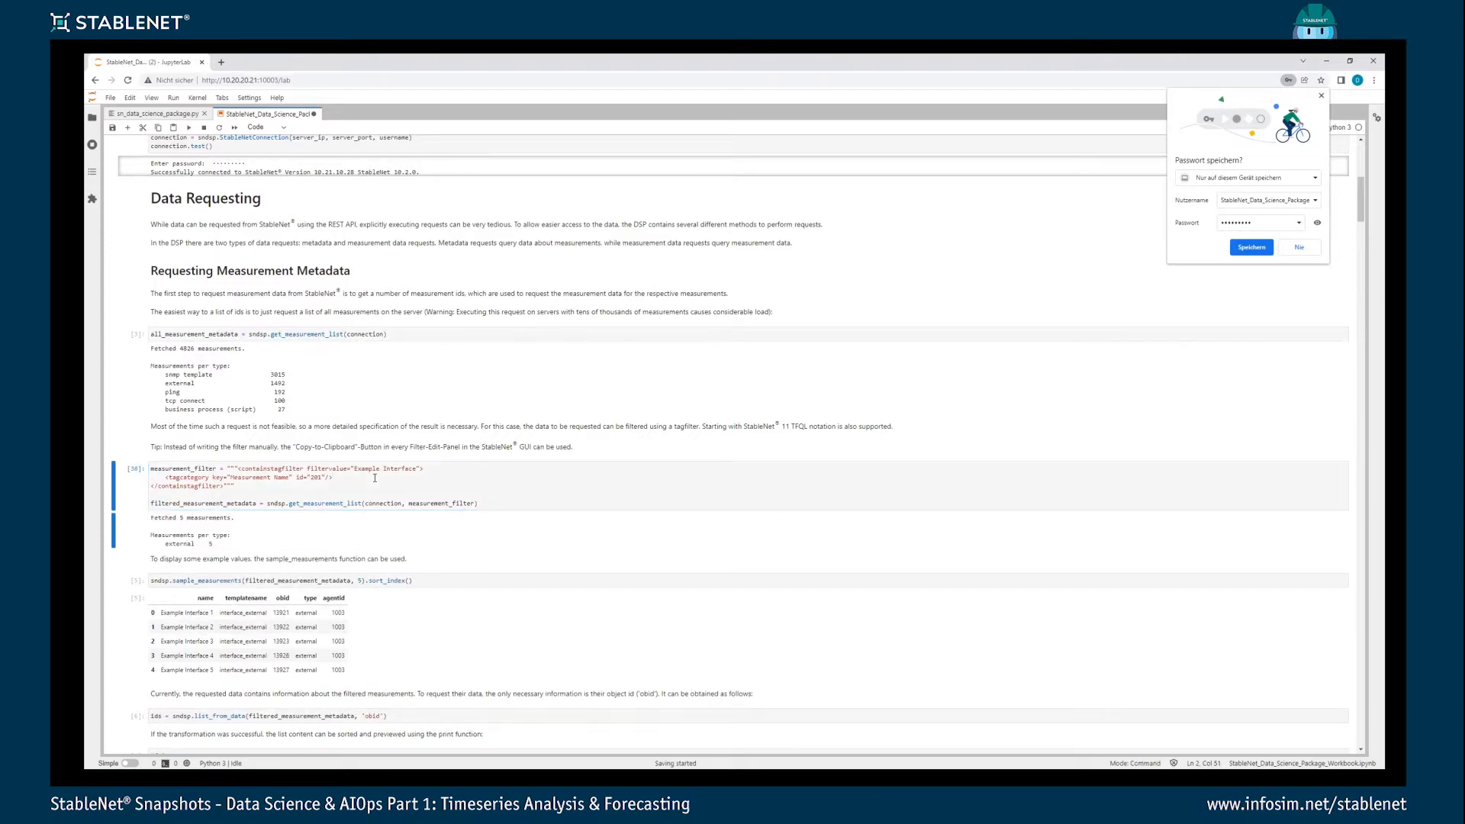
# - Run the sample_measurements cell to display five filtered measurements sorted by index
pyautogui.scroll(-1, 338, 499)
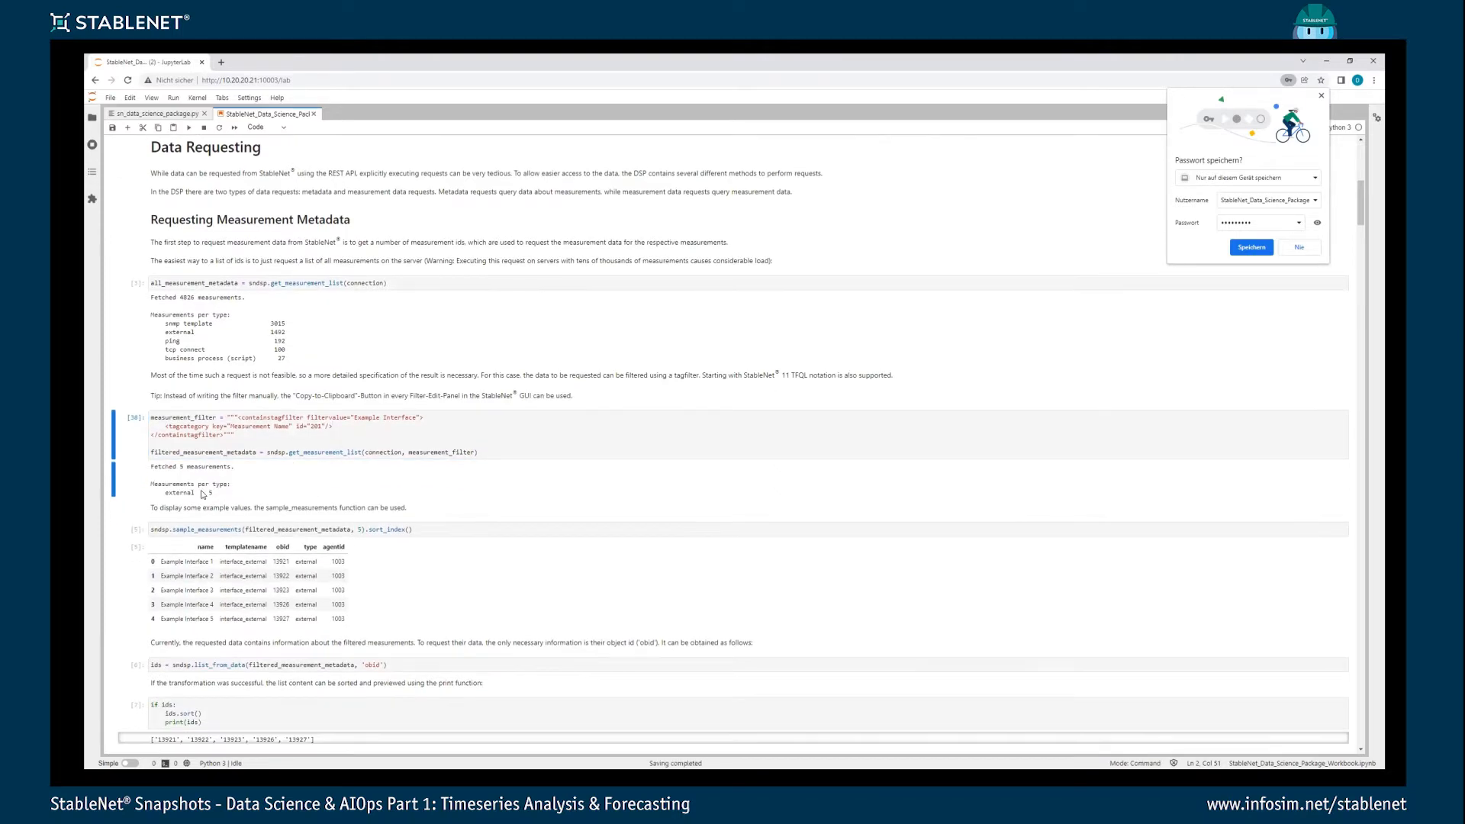
pyautogui.click(254, 529)
pyautogui.hotkey('ctrl', 'Return')
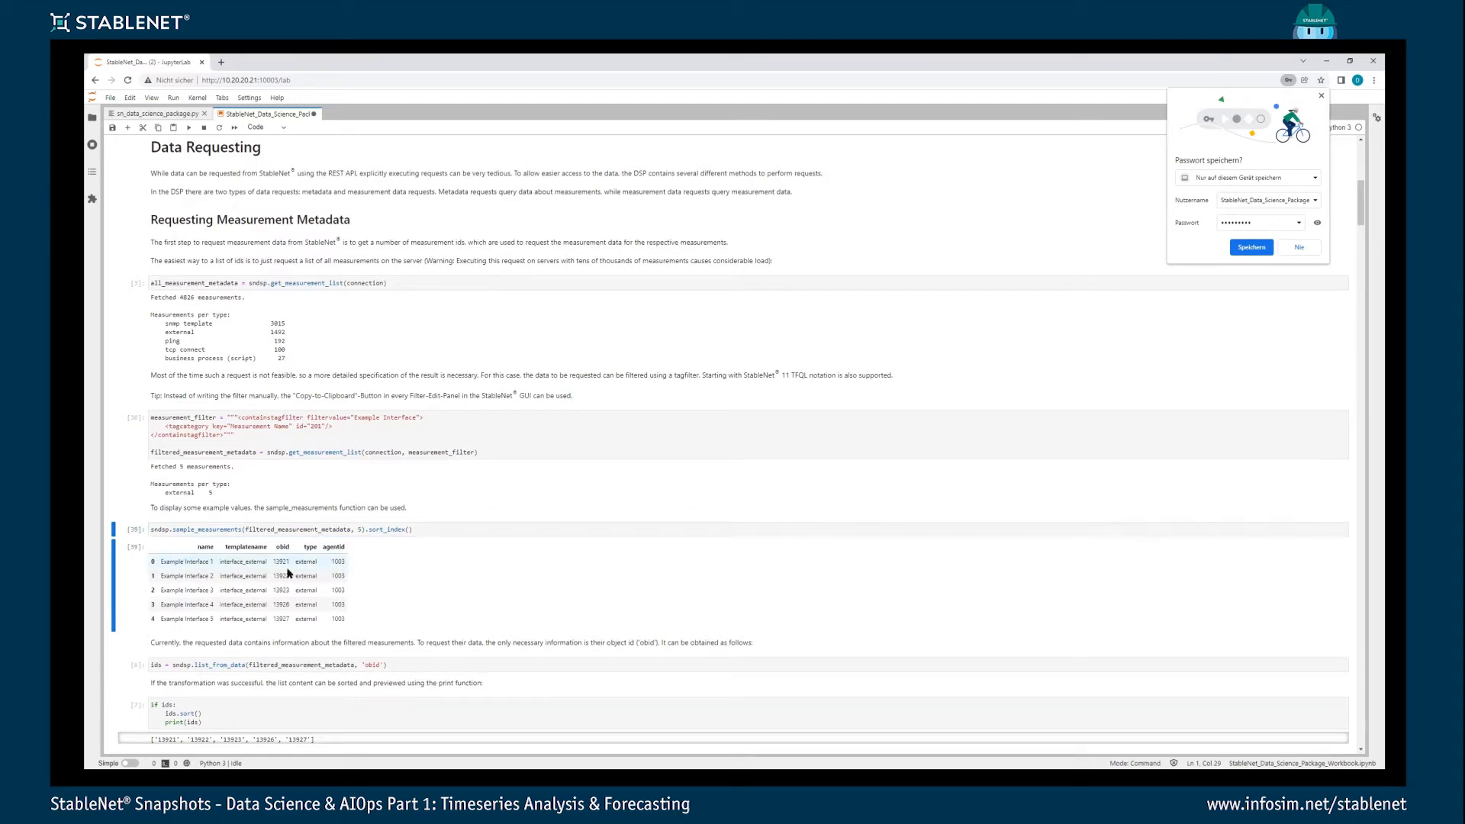
# - Extract the obid list from the filtered metadata, and sort and print the ids
pyautogui.scroll(-1, 213, 566)
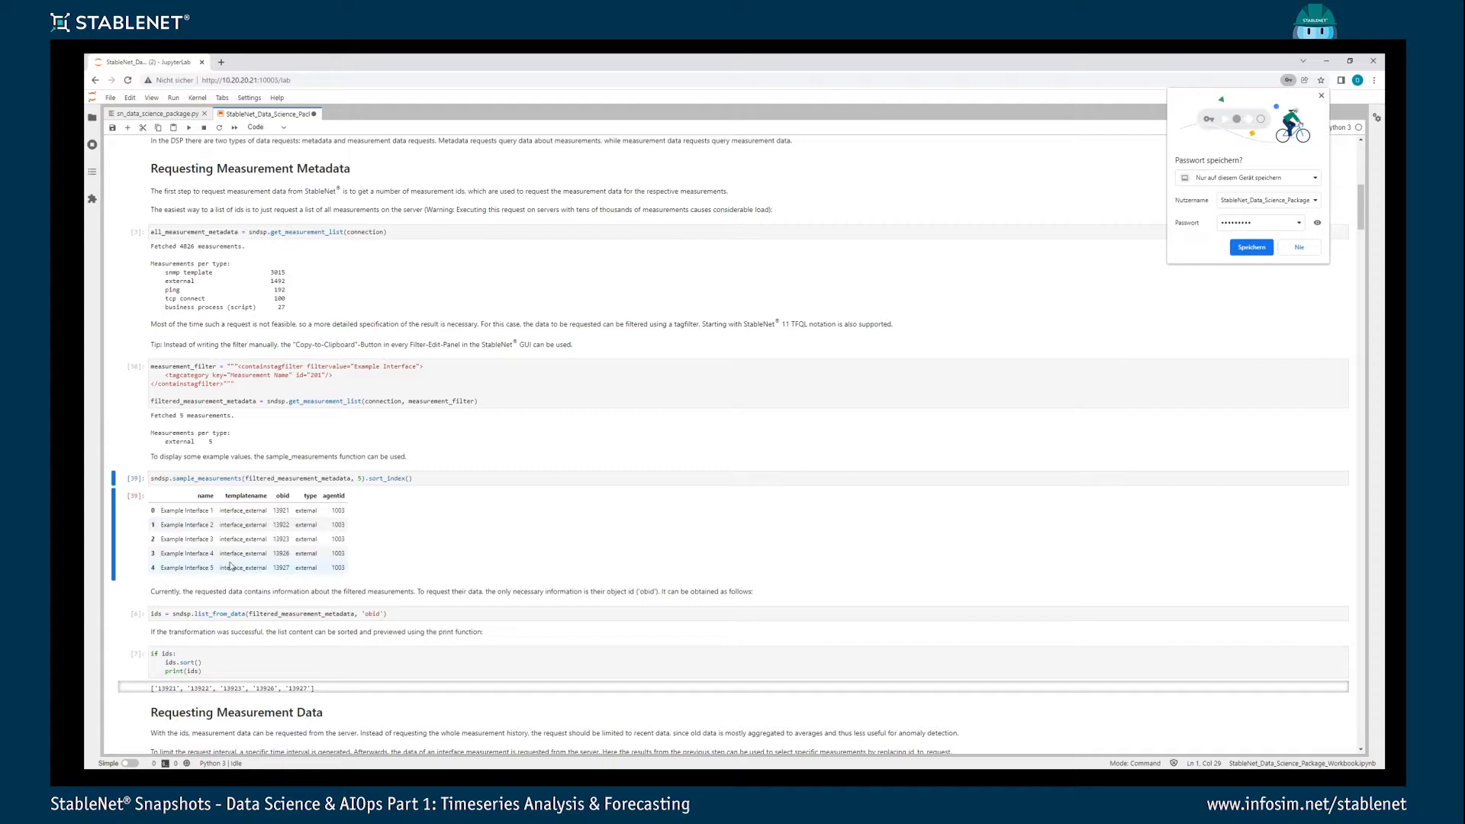
pyautogui.scroll(-1, 253, 491)
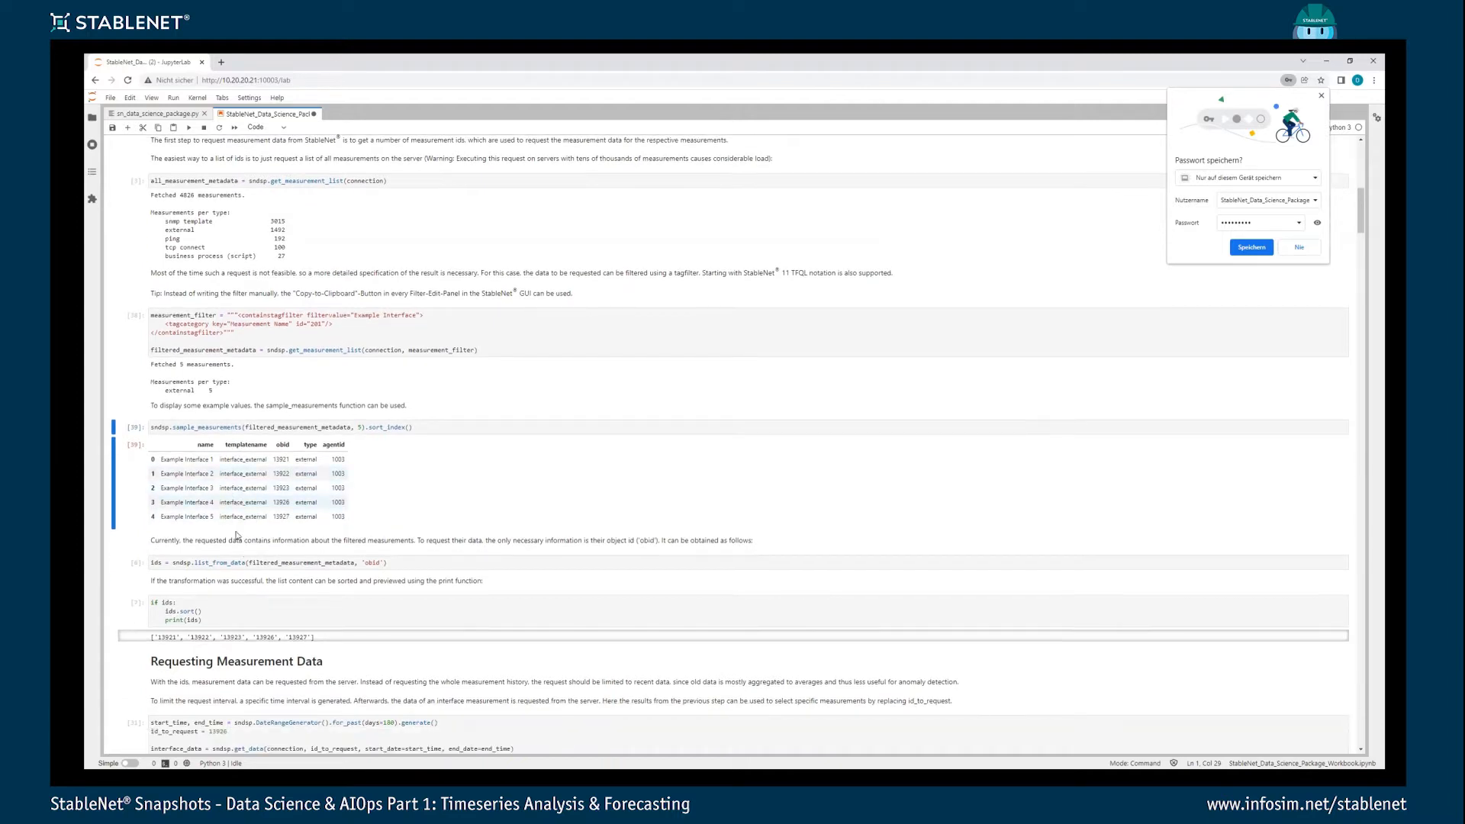
pyautogui.click(253, 564)
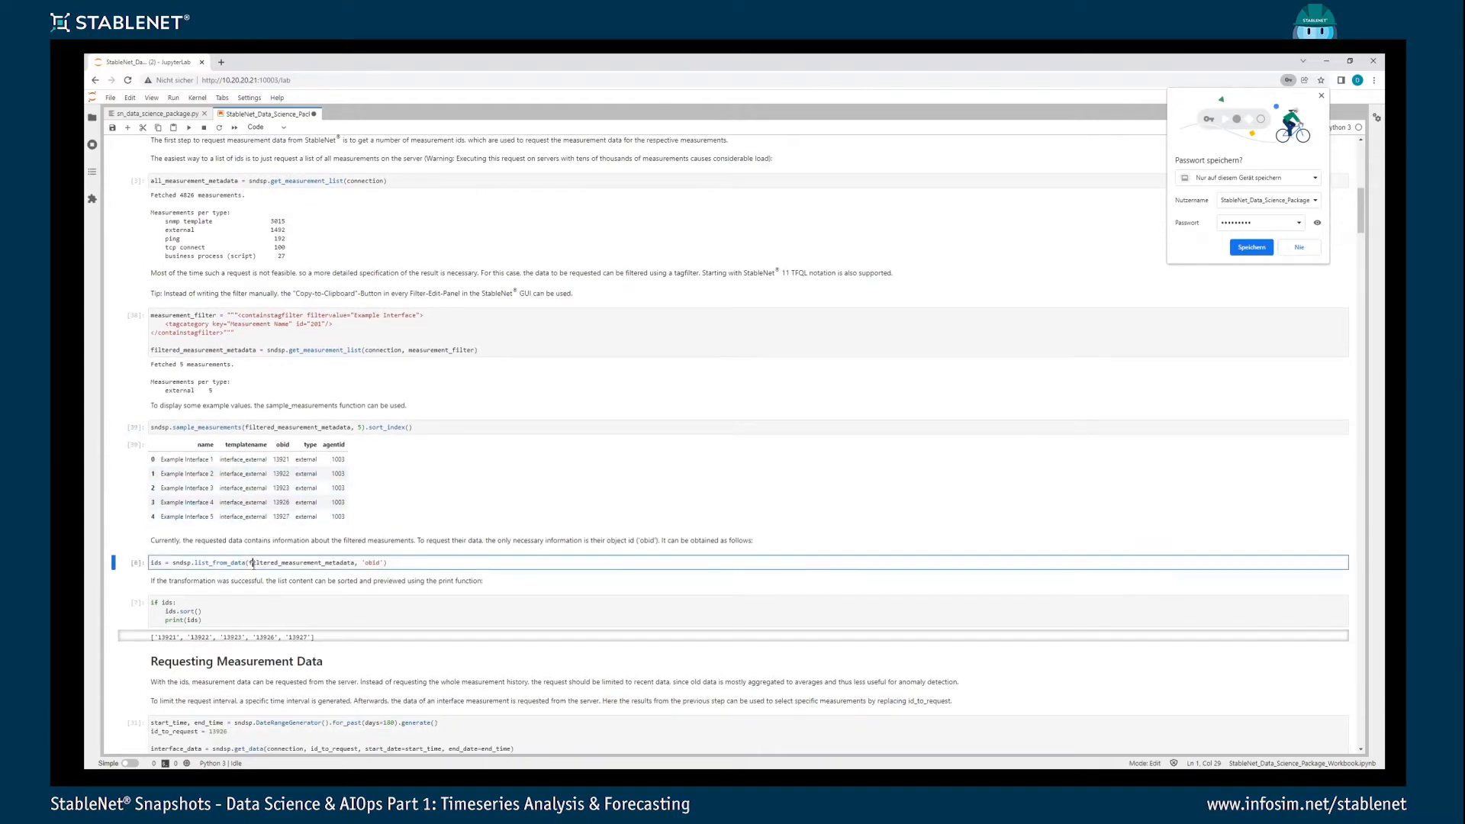
pyautogui.hotkey('ctrl', 'Return')
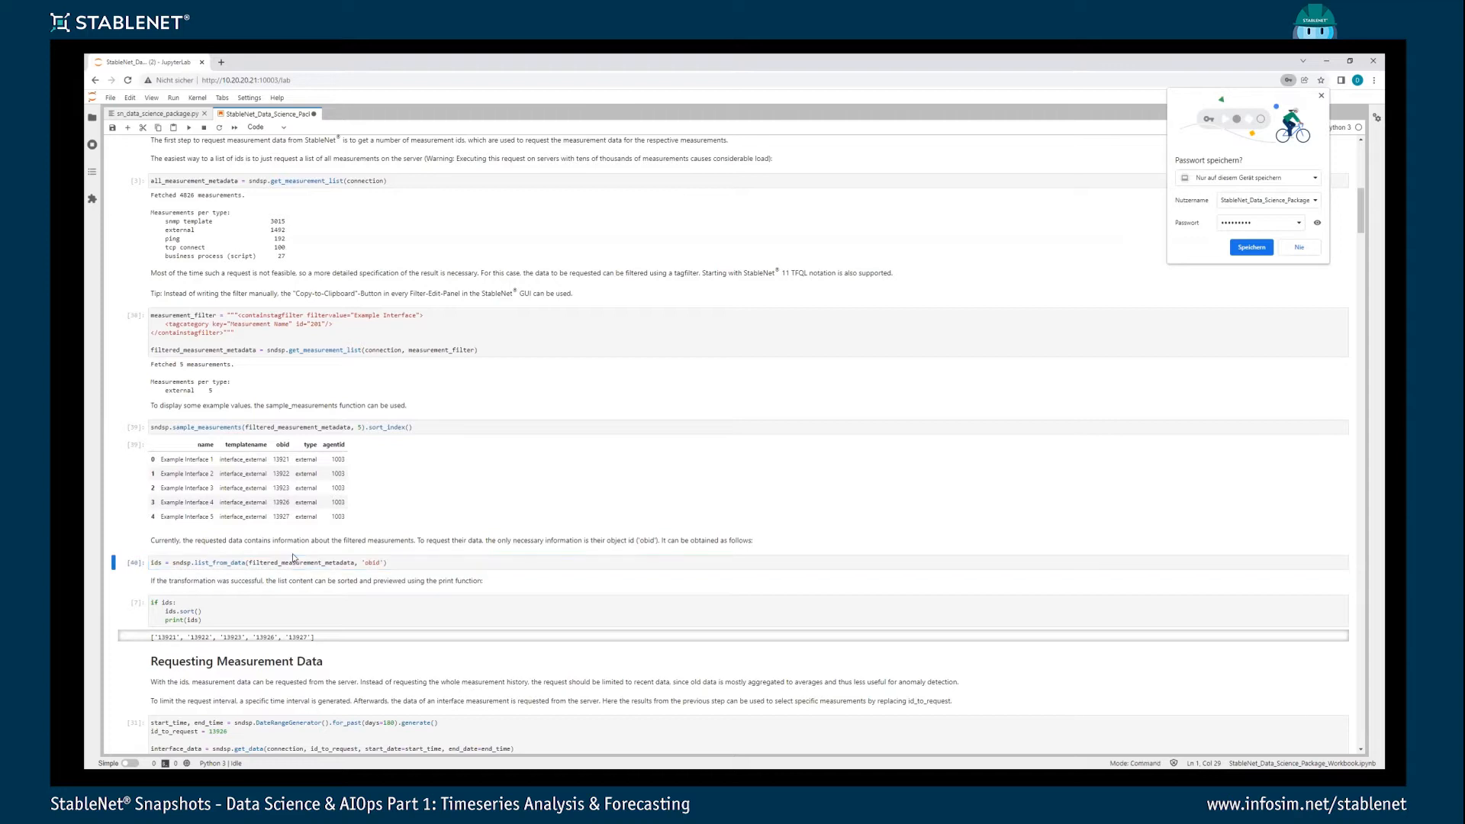
pyautogui.click(240, 609)
pyautogui.hotkey('ctrl', 'Return')
# - Run the measurement data request for interface id 13926 over the past 180 days
pyautogui.scroll(-1, 237, 628)
pyautogui.scroll(-2, 237, 628)
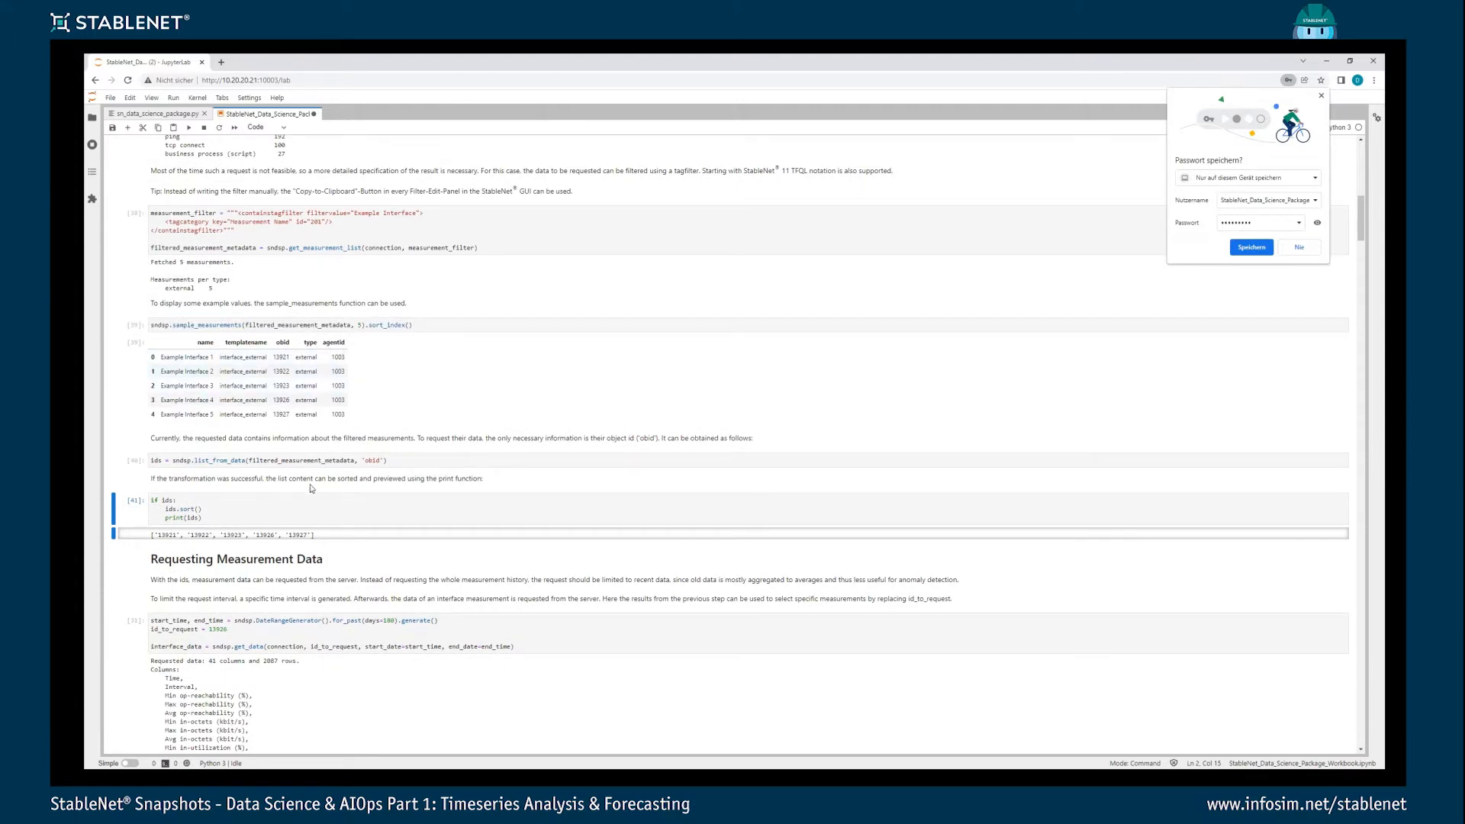
pyautogui.scroll(-1, 337, 487)
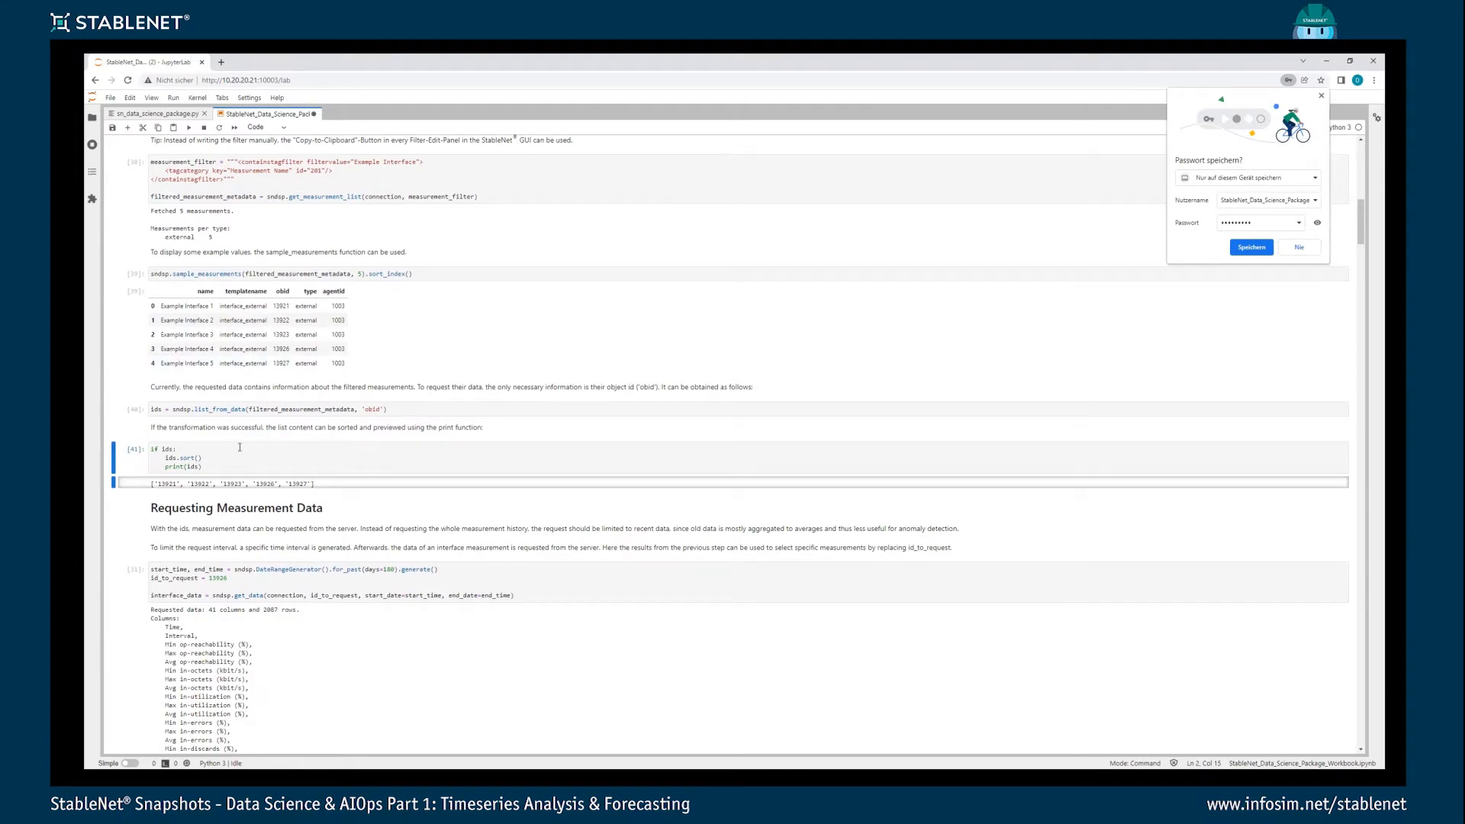
pyautogui.scroll(-2, 240, 447)
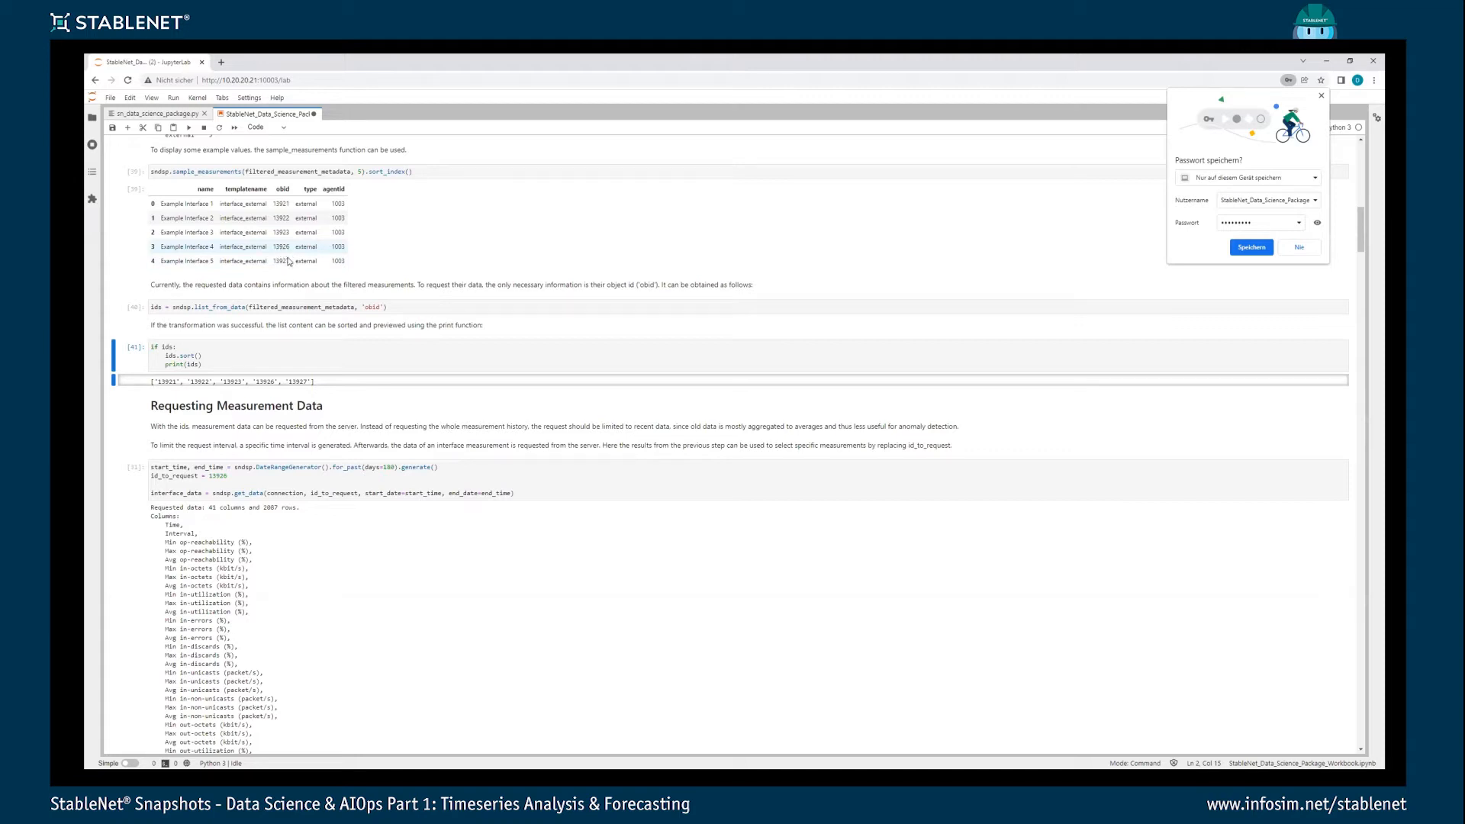
pyautogui.doubleClick(213, 476)
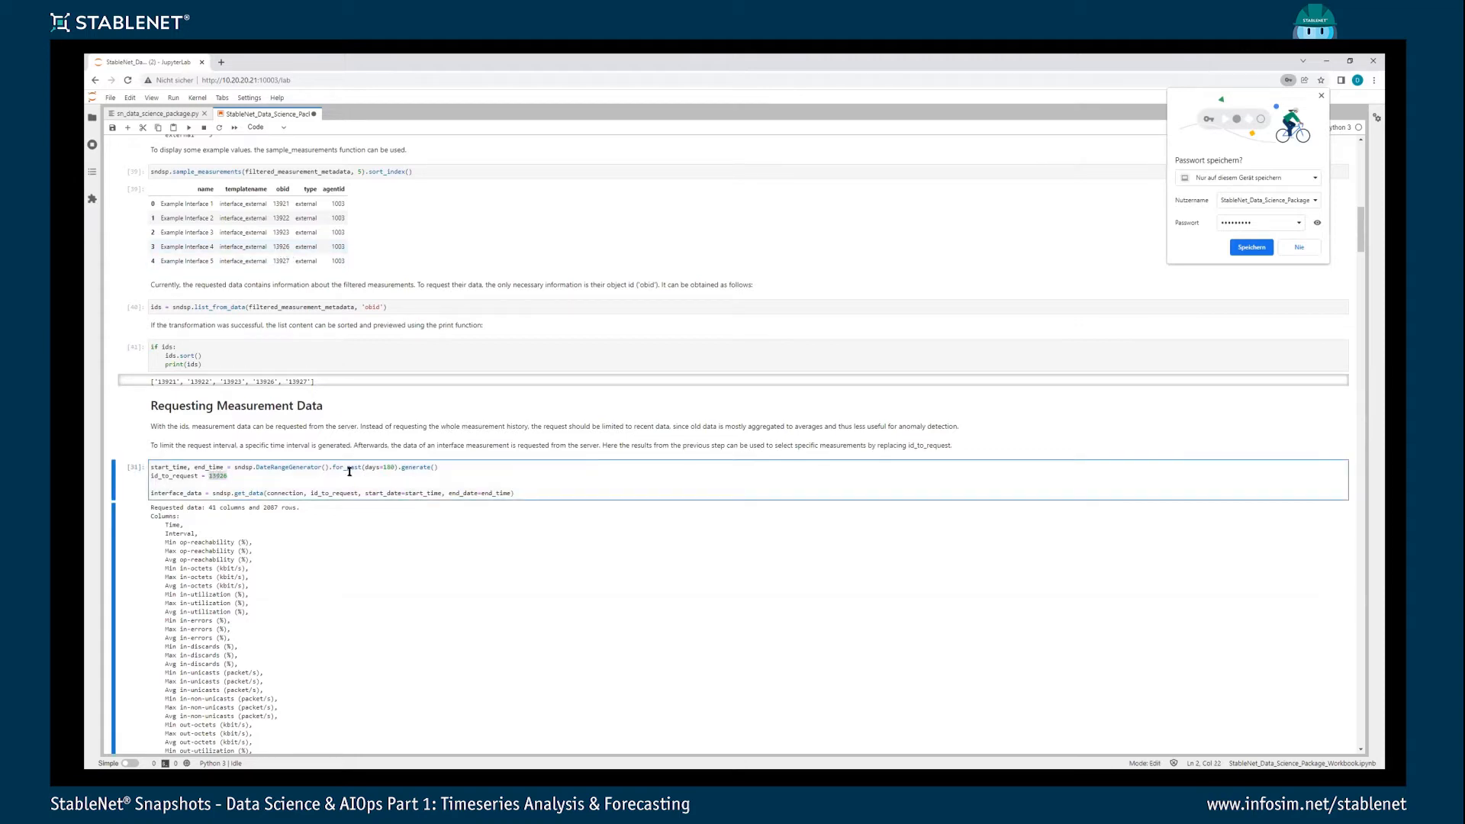
pyautogui.click(377, 468)
pyautogui.click(244, 478)
pyautogui.hotkey('ctrl', 'Return')
pyautogui.scroll(-2, 314, 493)
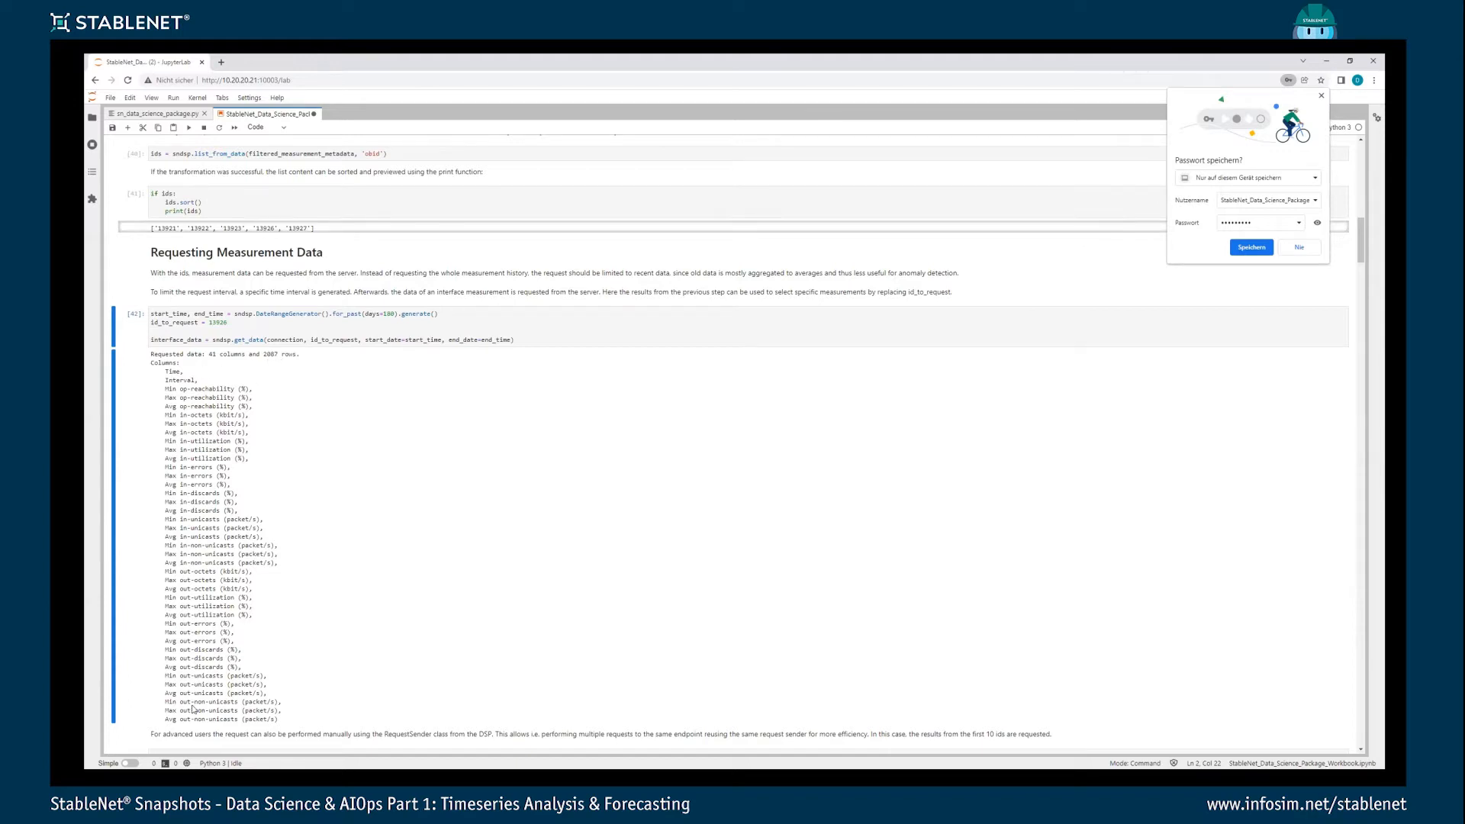
# - Examine the manual RequestSender loop over multiple ids and the interface_data variable in the single-interface request
pyautogui.scroll(-3, 282, 610)
pyautogui.click(288, 571)
pyautogui.scroll(-3, 345, 581)
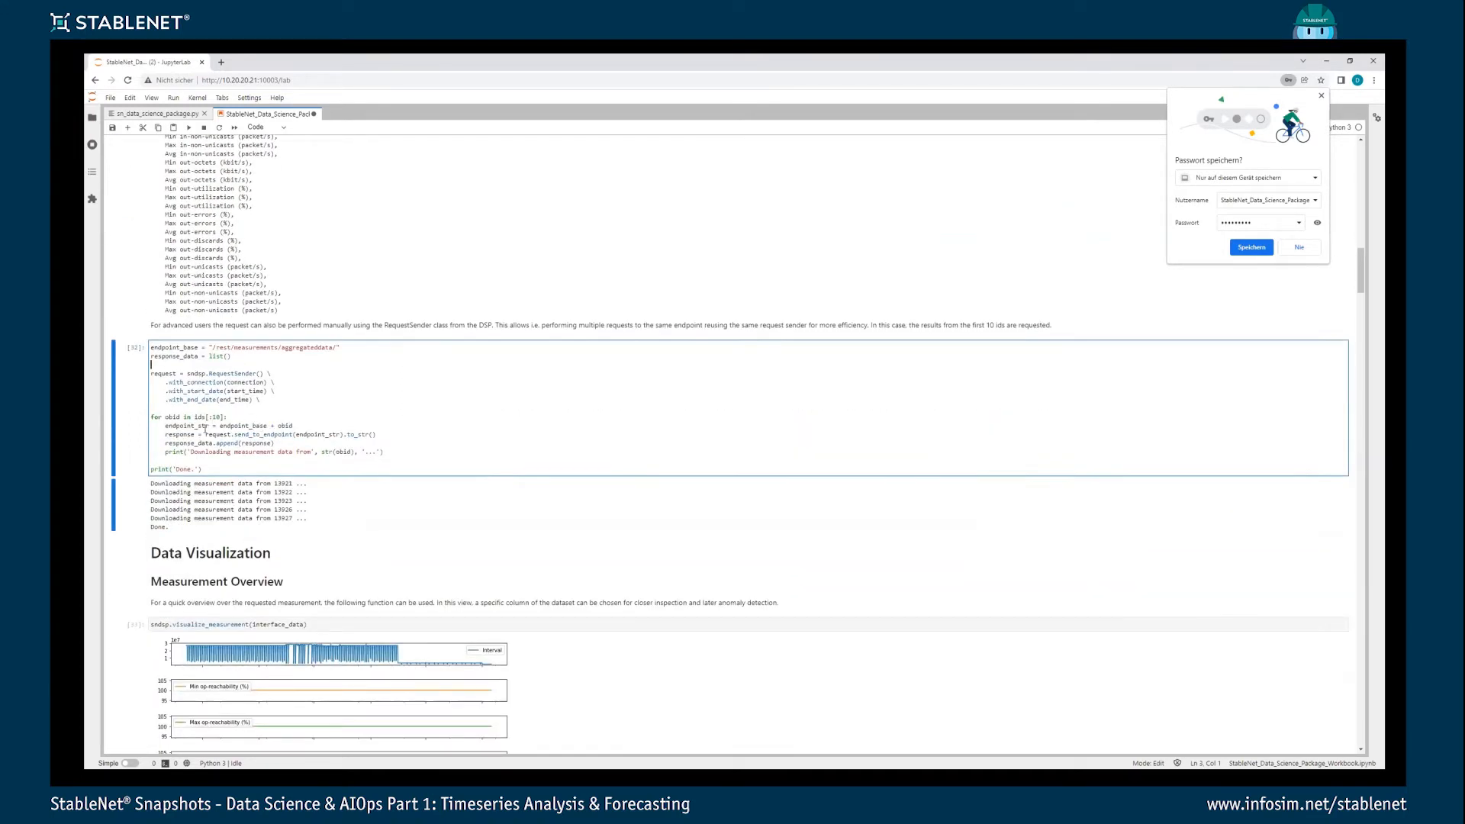
pyautogui.moveTo(152, 416); pyautogui.dragTo(411, 452)
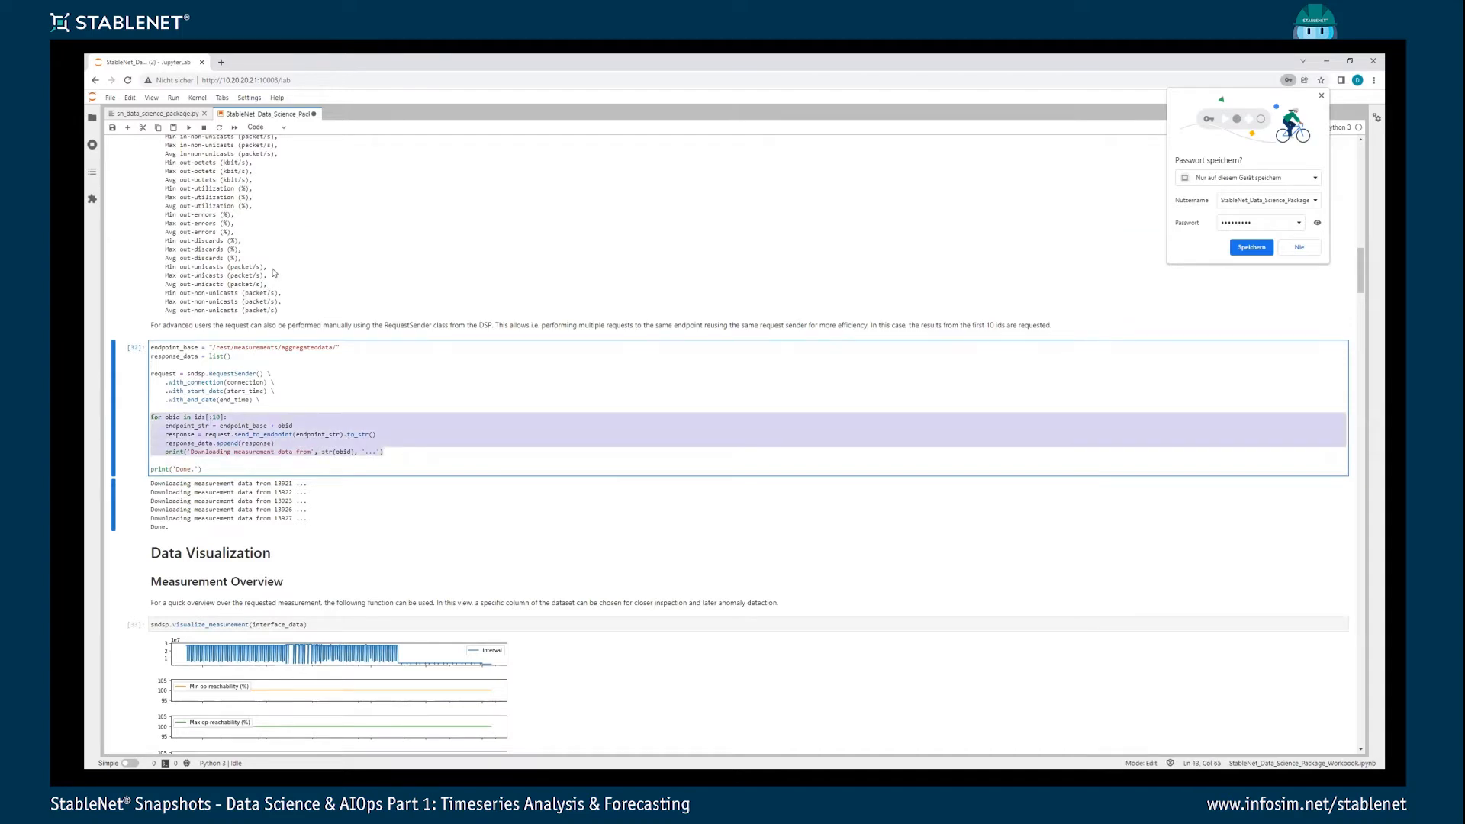
pyautogui.scroll(3, 233, 220)
pyautogui.scroll(2, 232, 220)
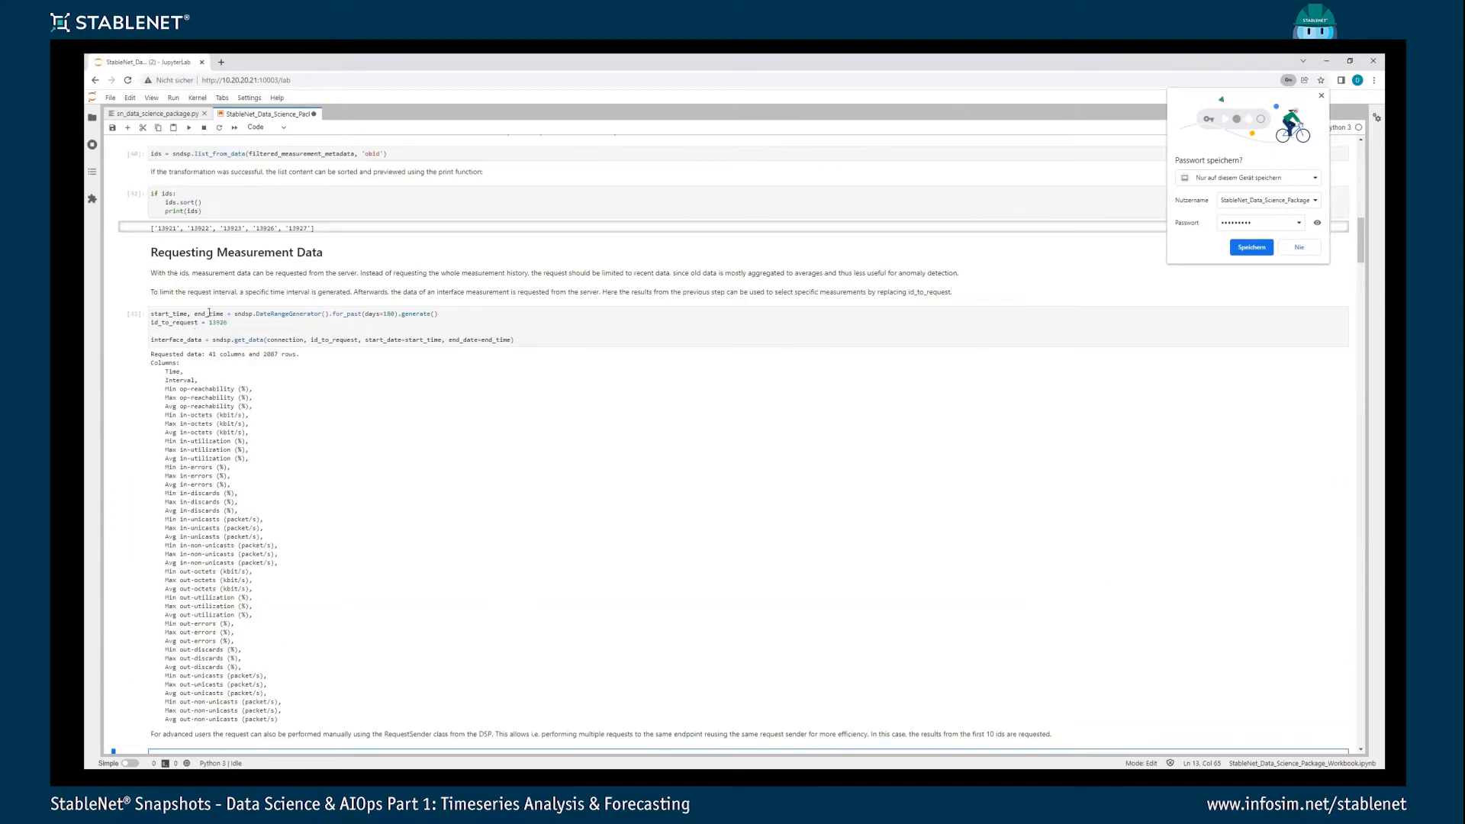
pyautogui.doubleClick(200, 339)
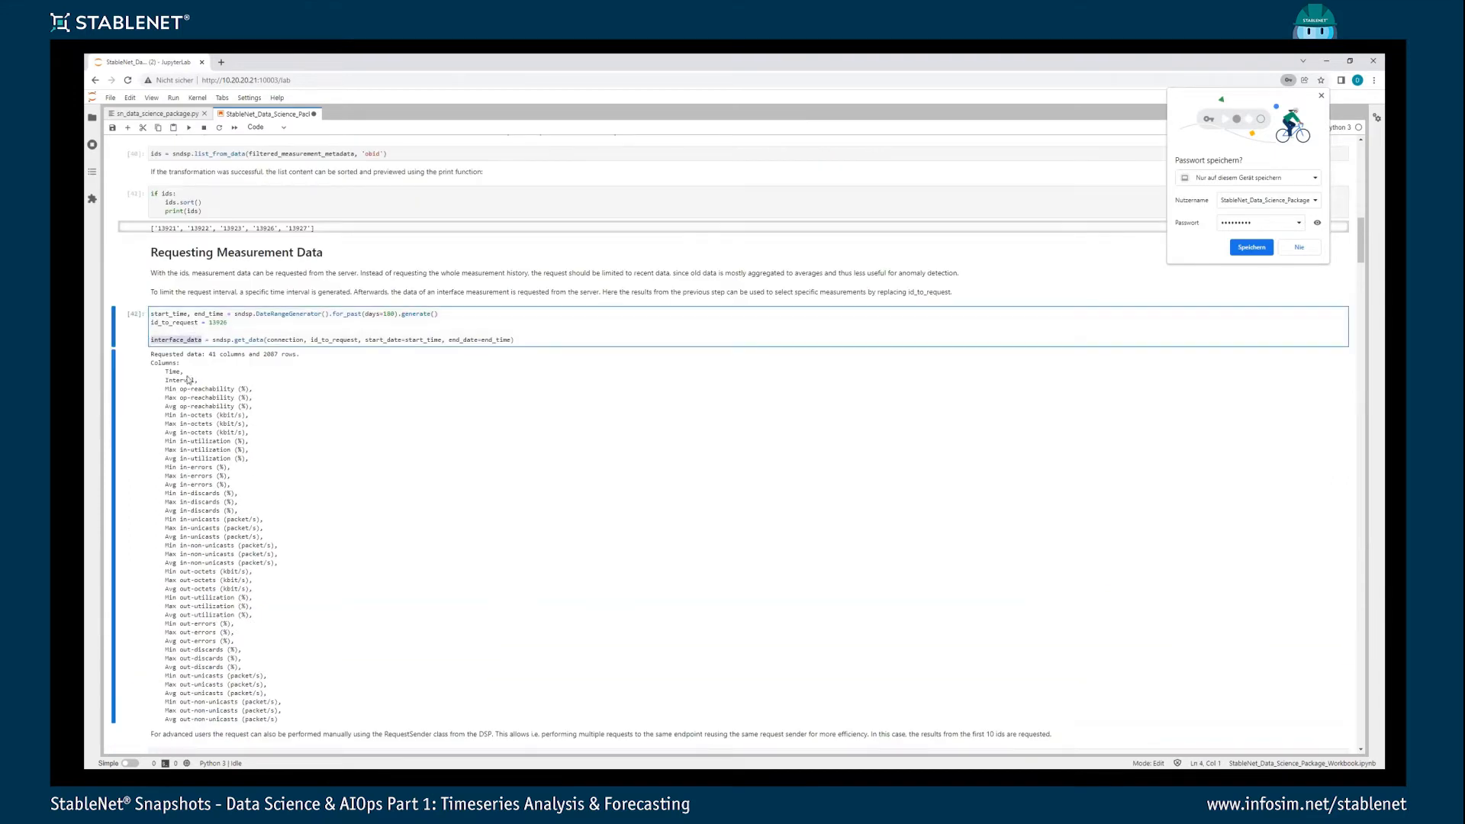
# - Run visualize_measurement on interface_data and look through the overview plots of its columns
pyautogui.scroll(-7, 229, 394)
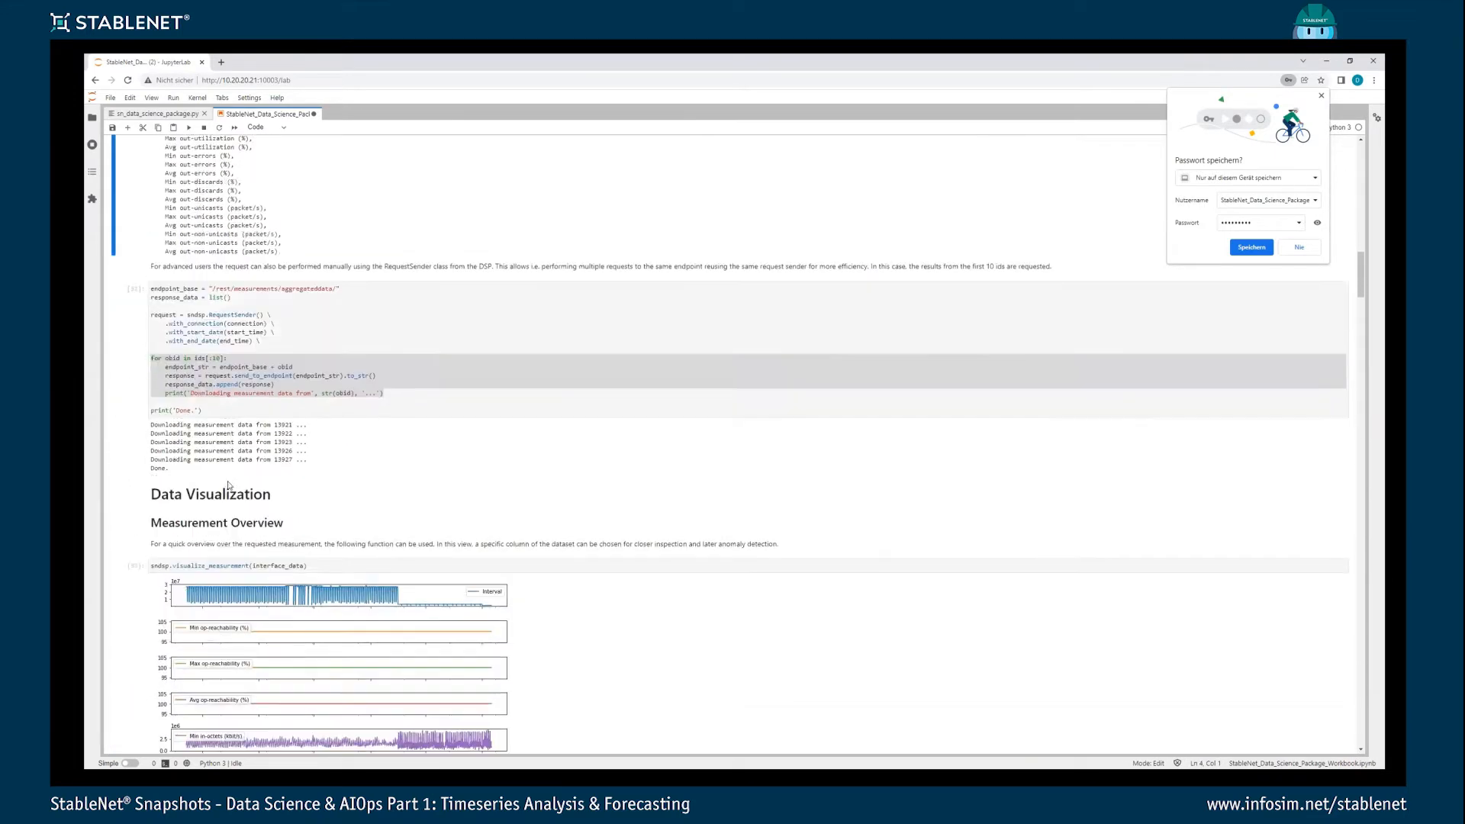
pyautogui.click(302, 521)
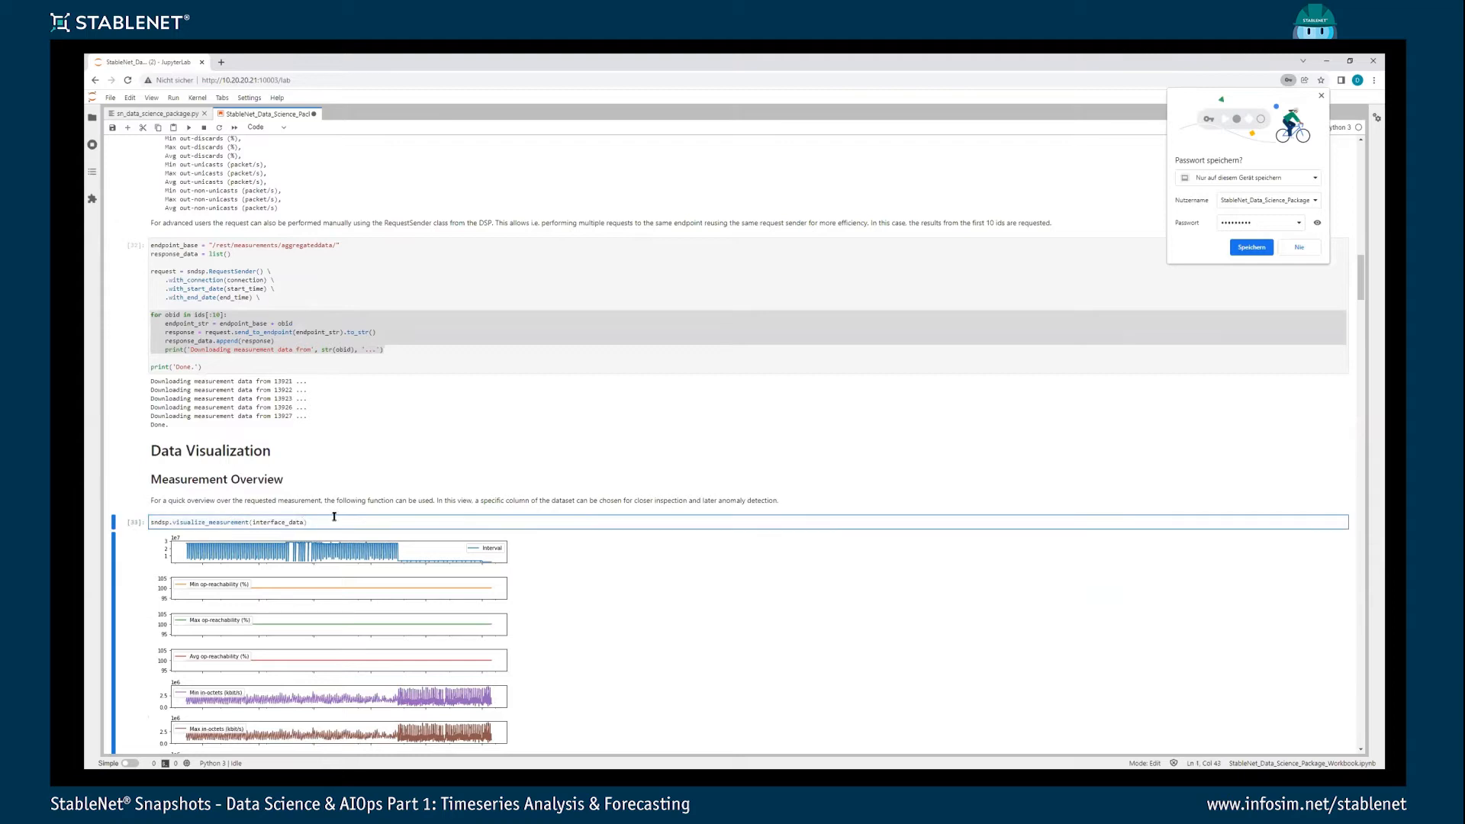
pyautogui.hotkey('ctrl', 'Return')
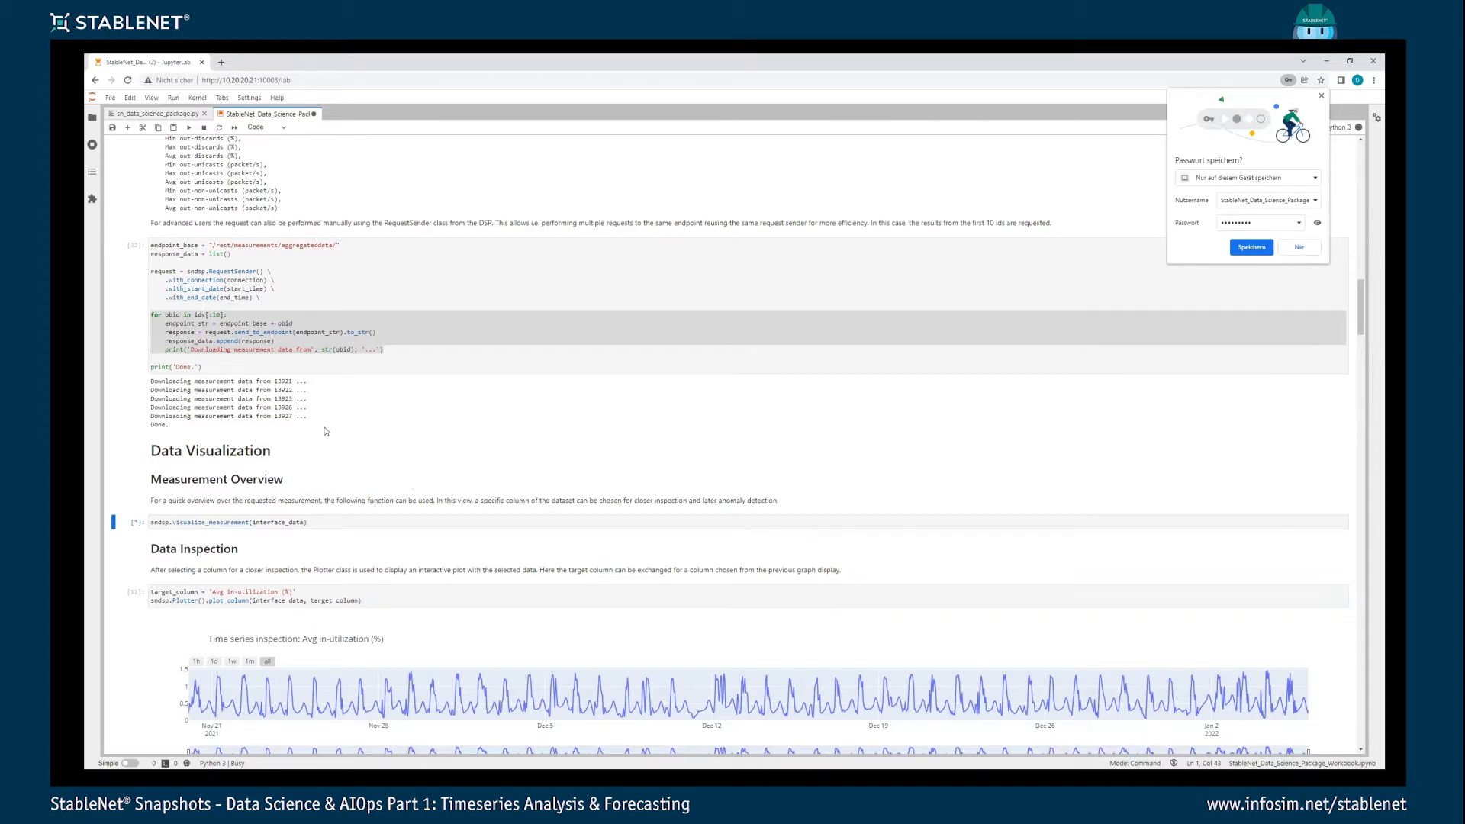
pyautogui.scroll(-1, 357, 397)
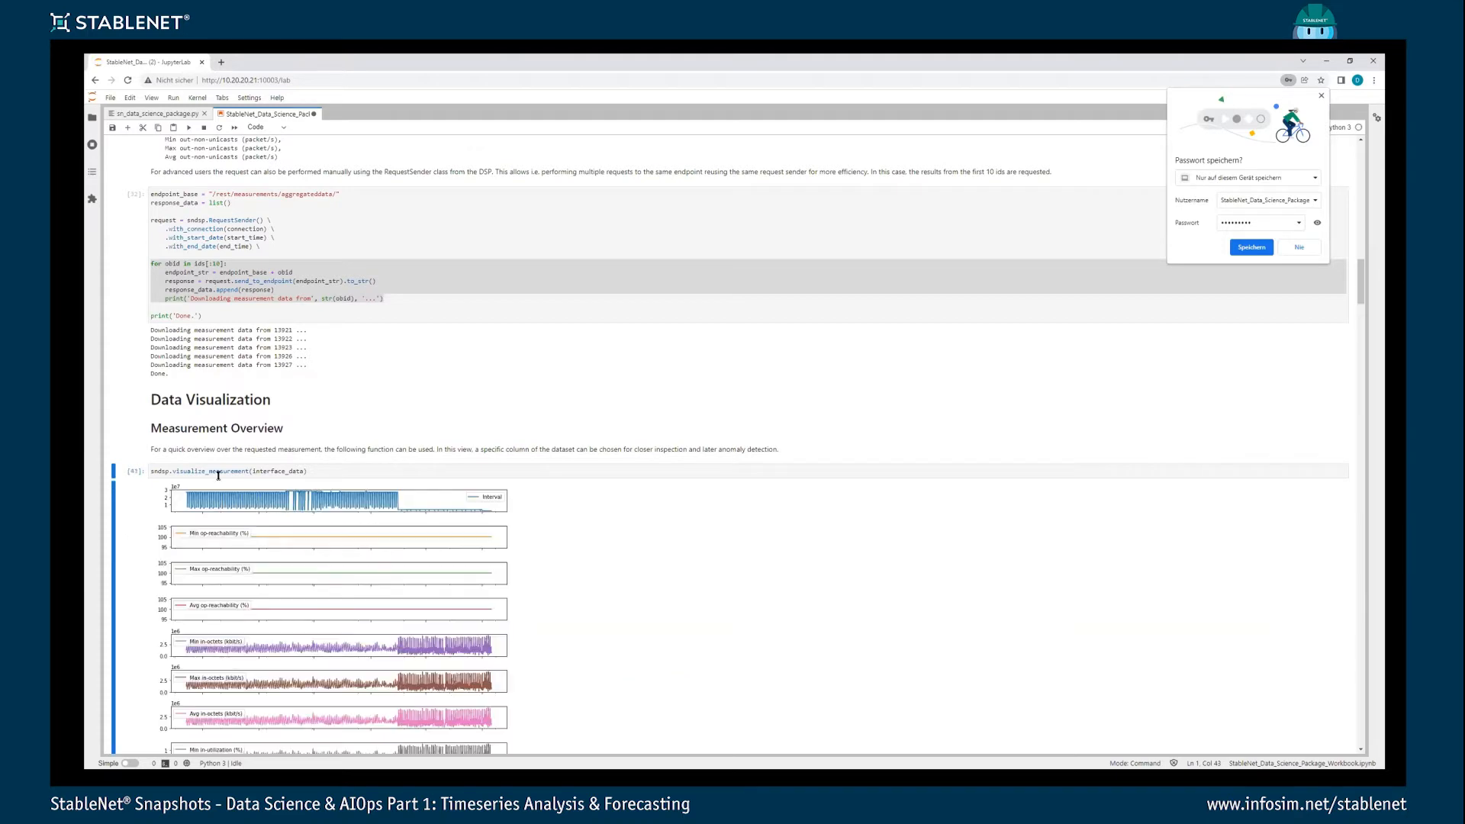
pyautogui.scroll(-5, 344, 424)
pyautogui.scroll(-2, 356, 290)
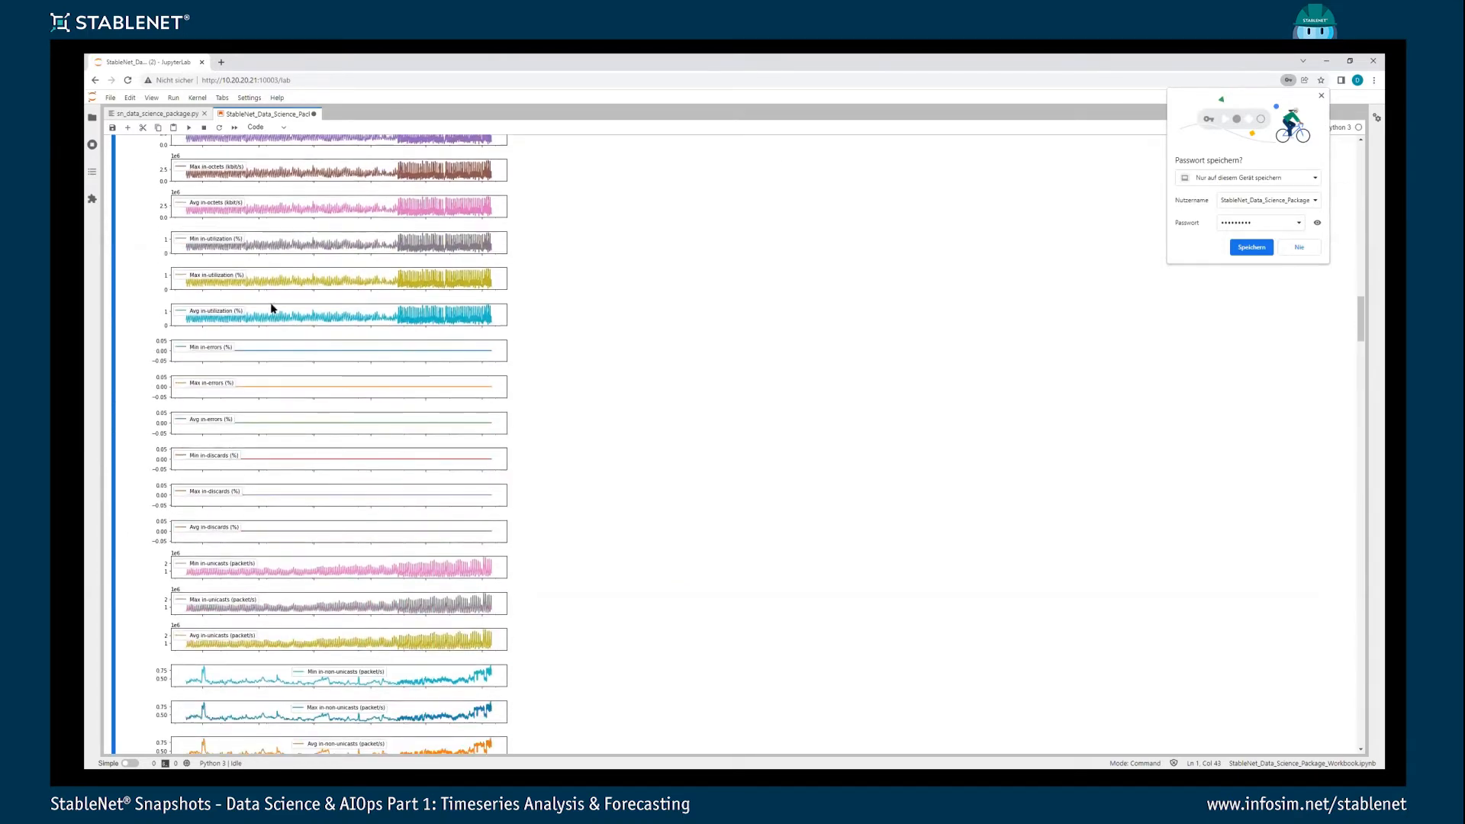
pyautogui.scroll(4, 271, 306)
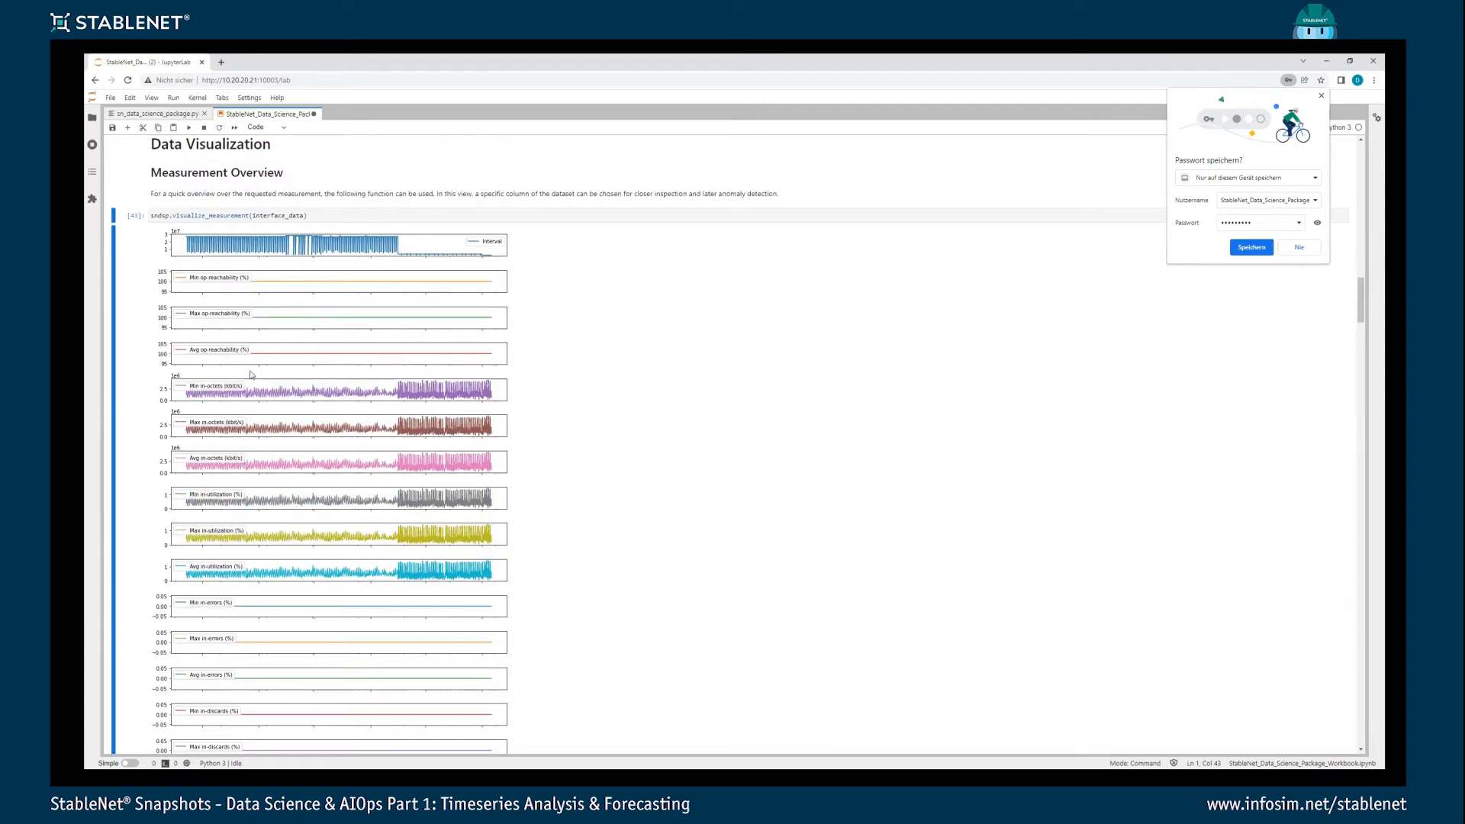
pyautogui.scroll(-7, 405, 484)
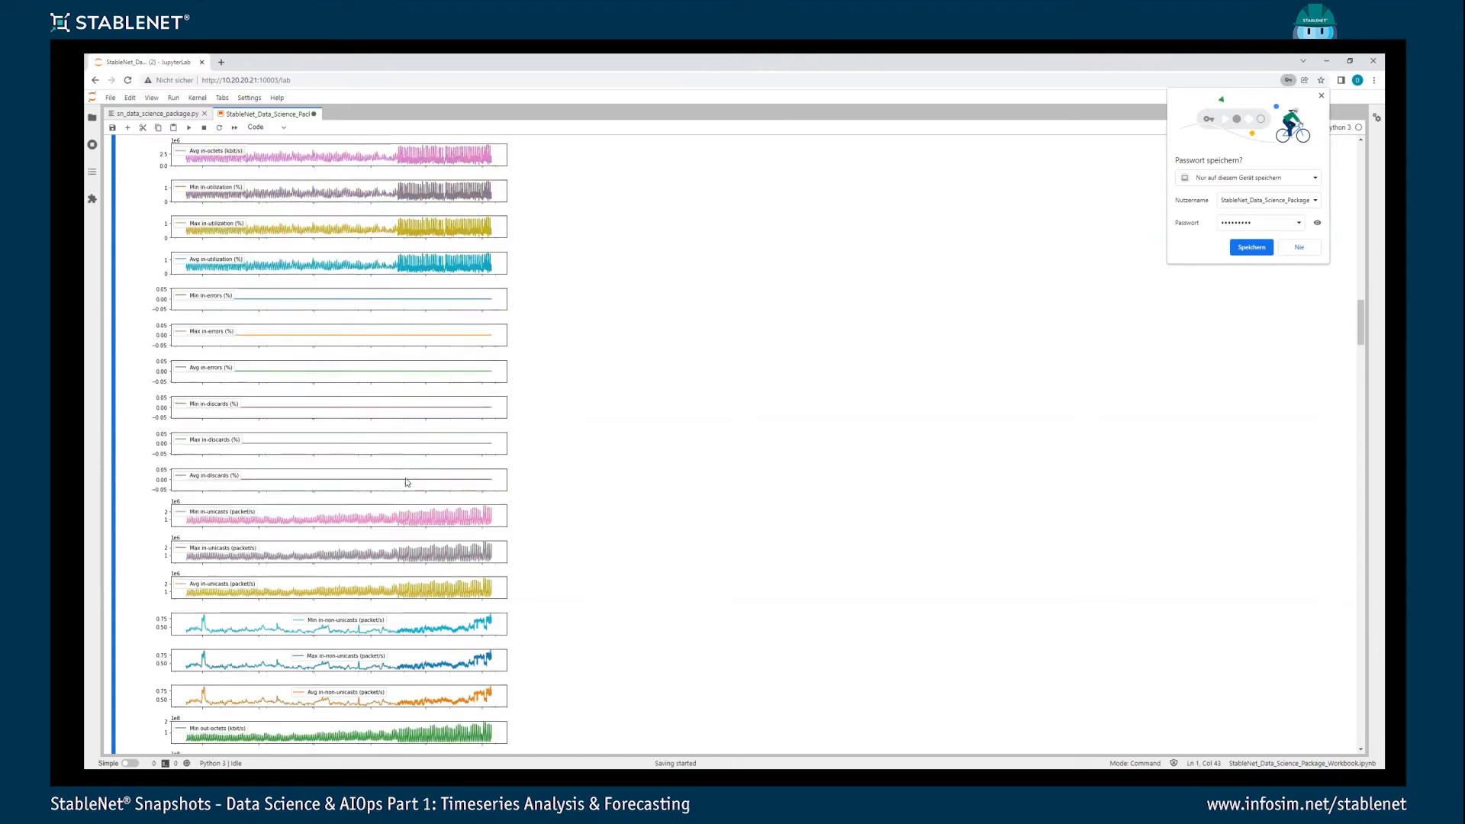
# - Review the remaining overview plots and run the Data Inspection cell to plot the 'Avg in-utilization (%)' column of interface_data
pyautogui.scroll(3, 419, 485)
pyautogui.scroll(-4, 413, 486)
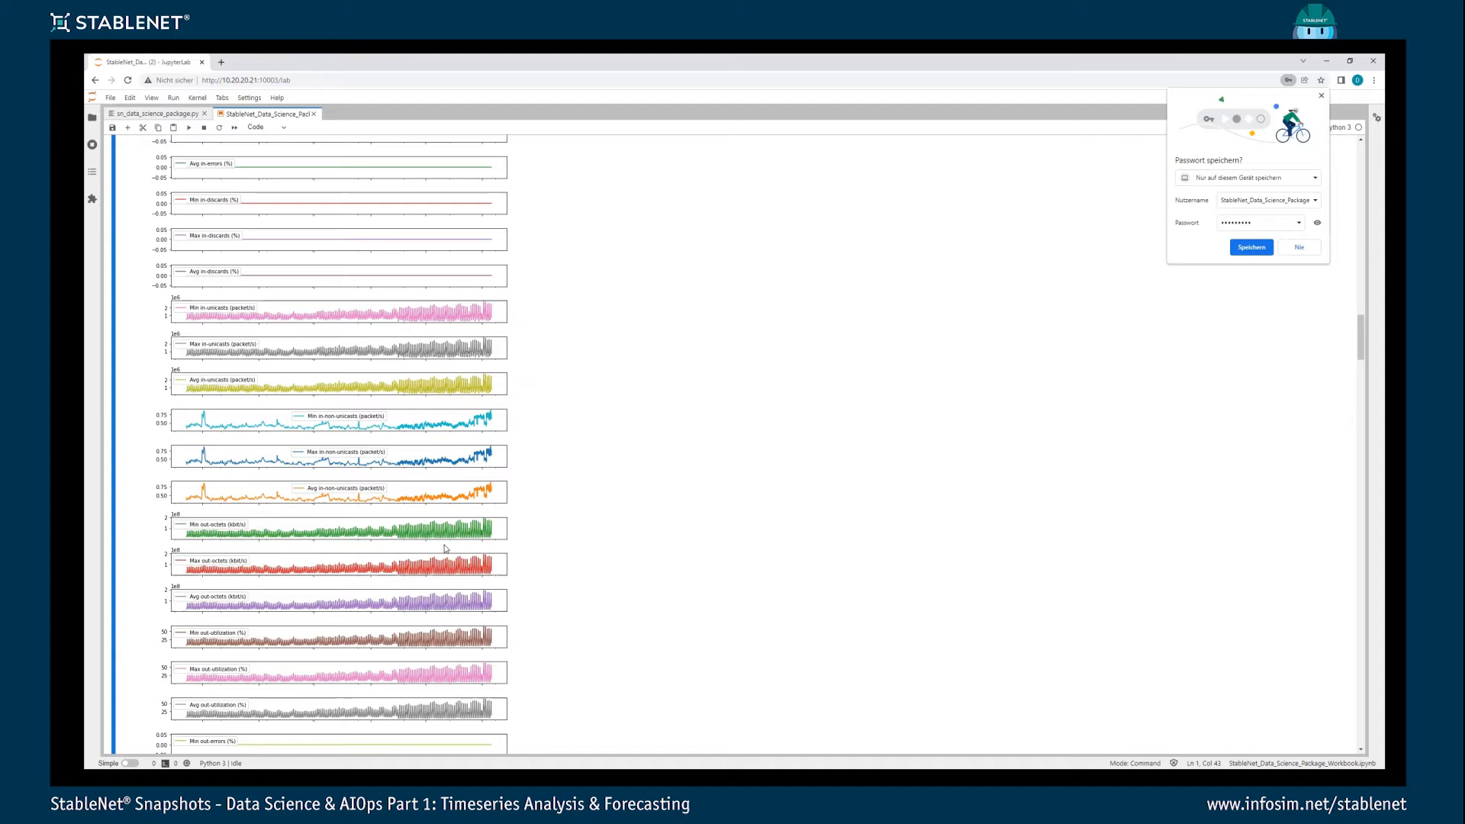
pyautogui.scroll(-5, 421, 538)
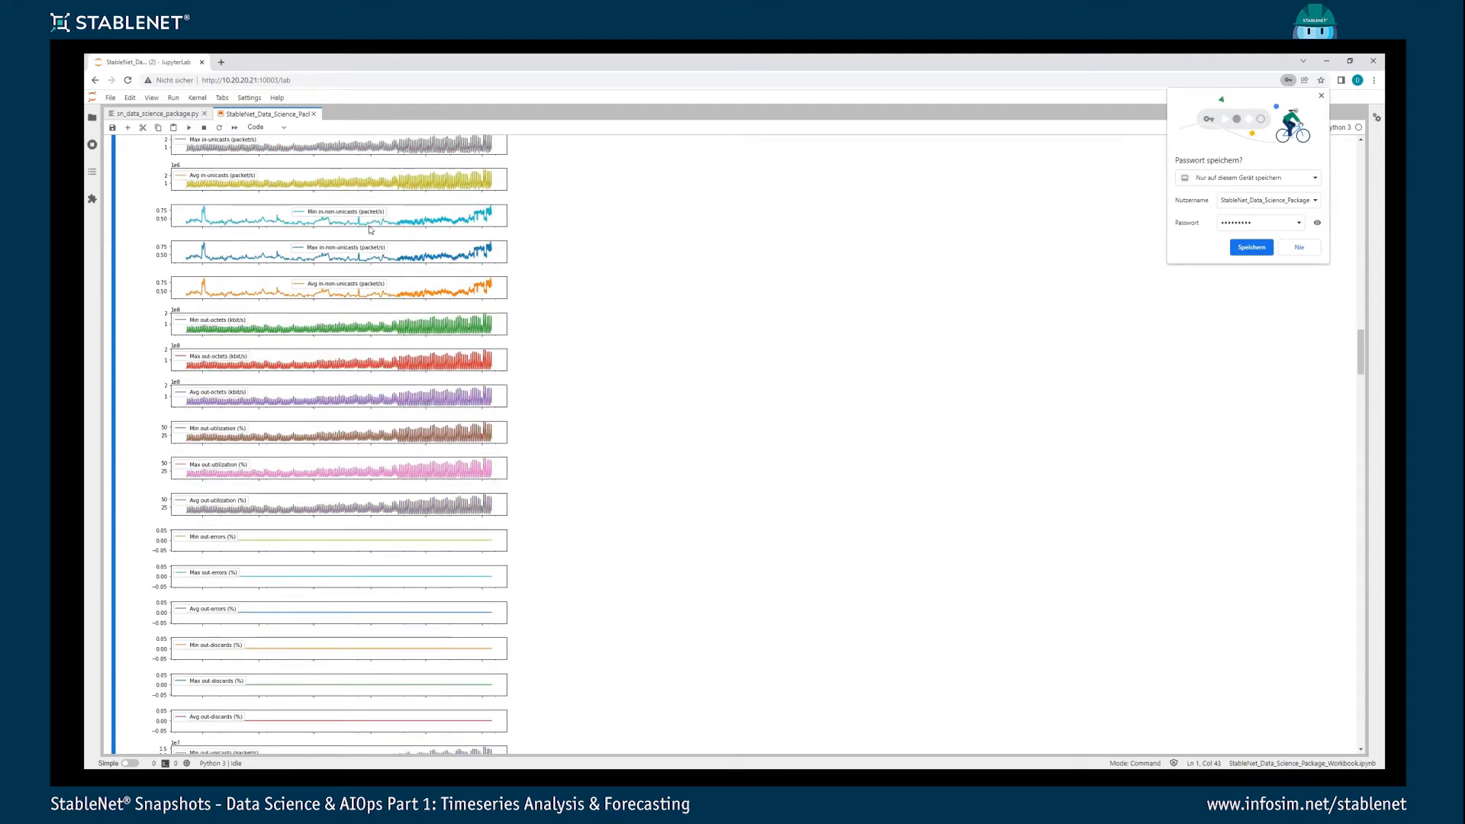
pyautogui.scroll(-7, 336, 428)
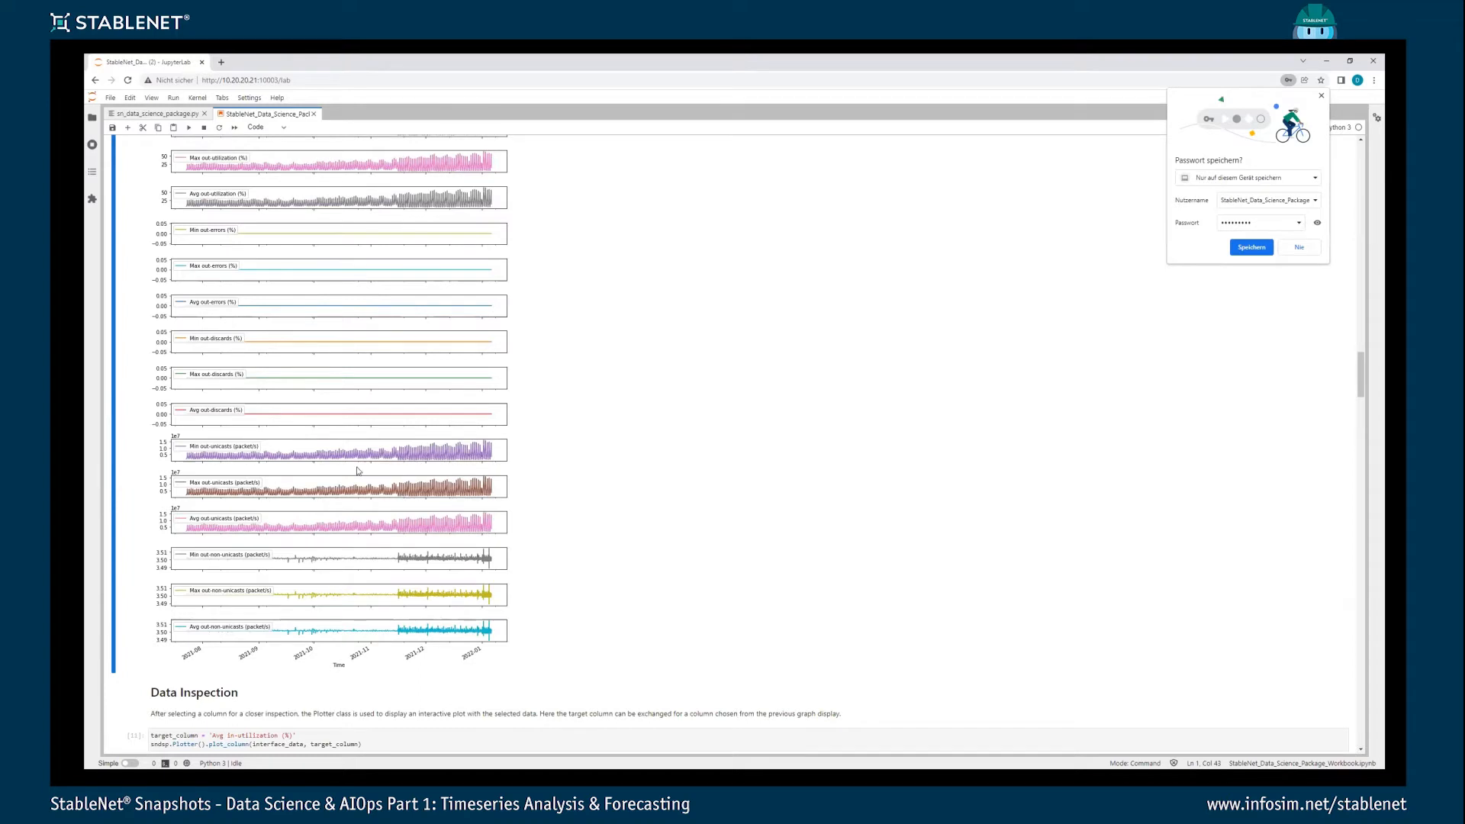
pyautogui.scroll(-1, 401, 467)
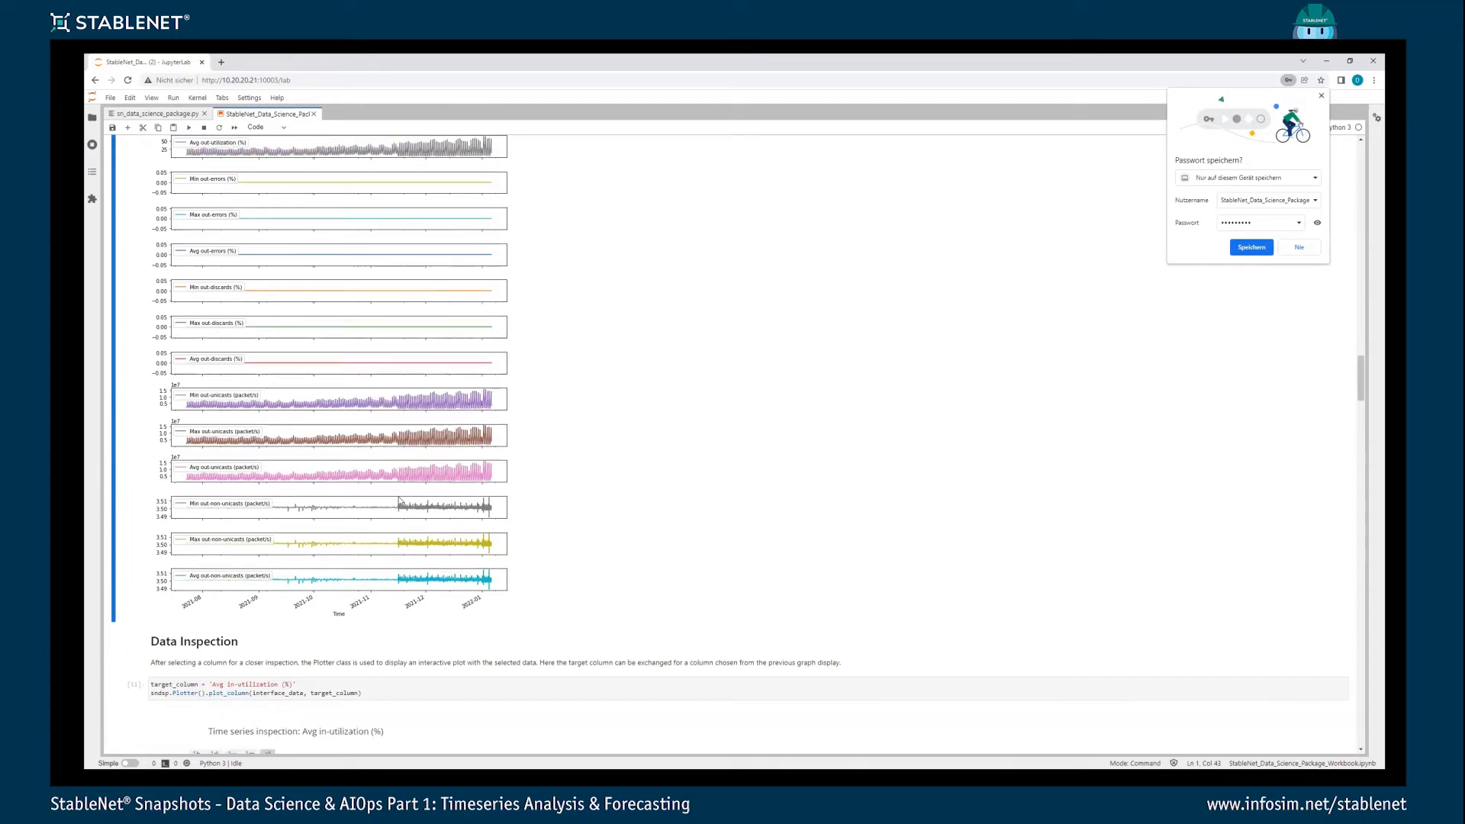
pyautogui.scroll(-1, 359, 519)
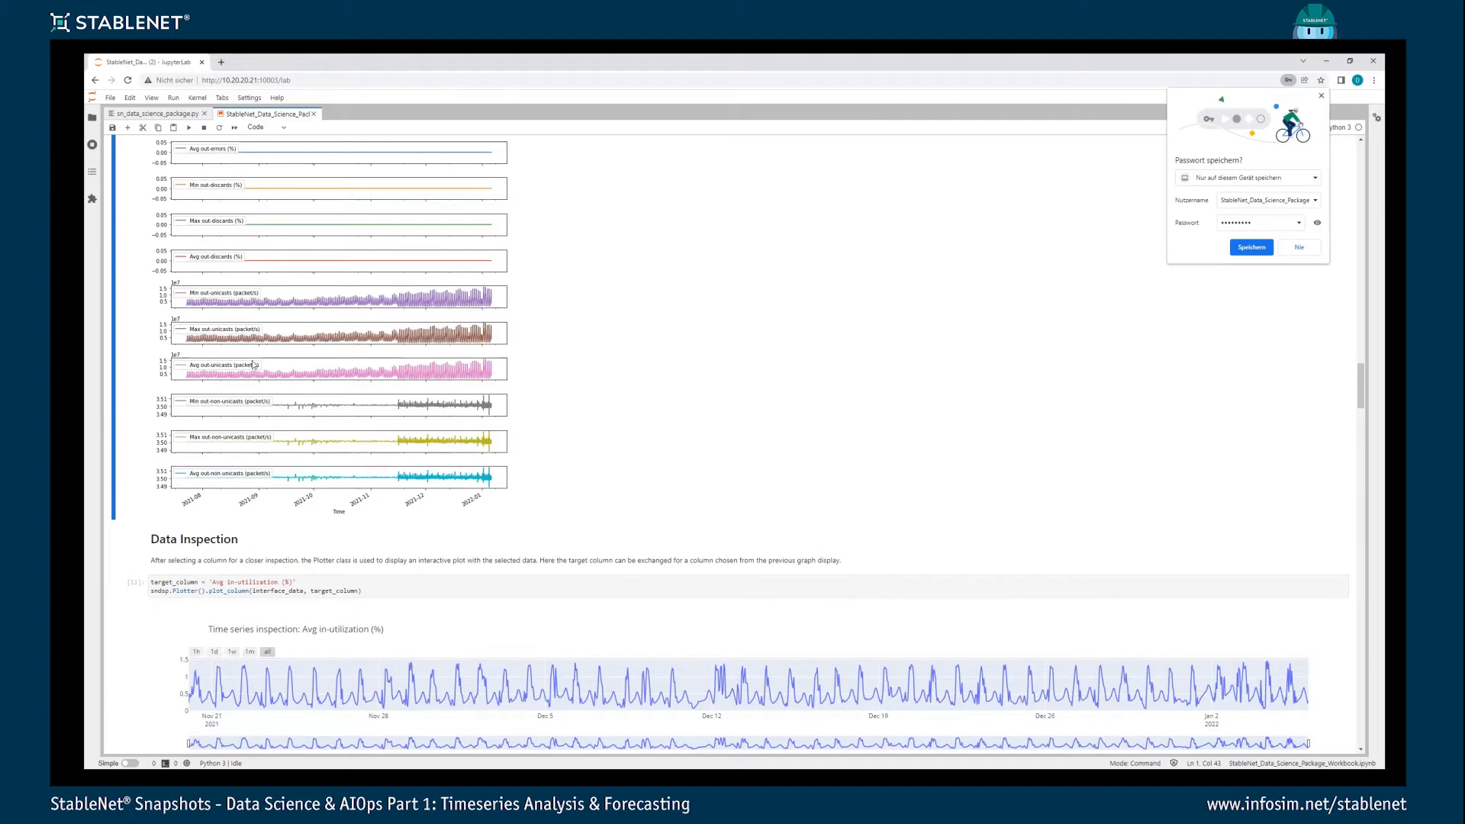
pyautogui.click(209, 584)
pyautogui.click(256, 583)
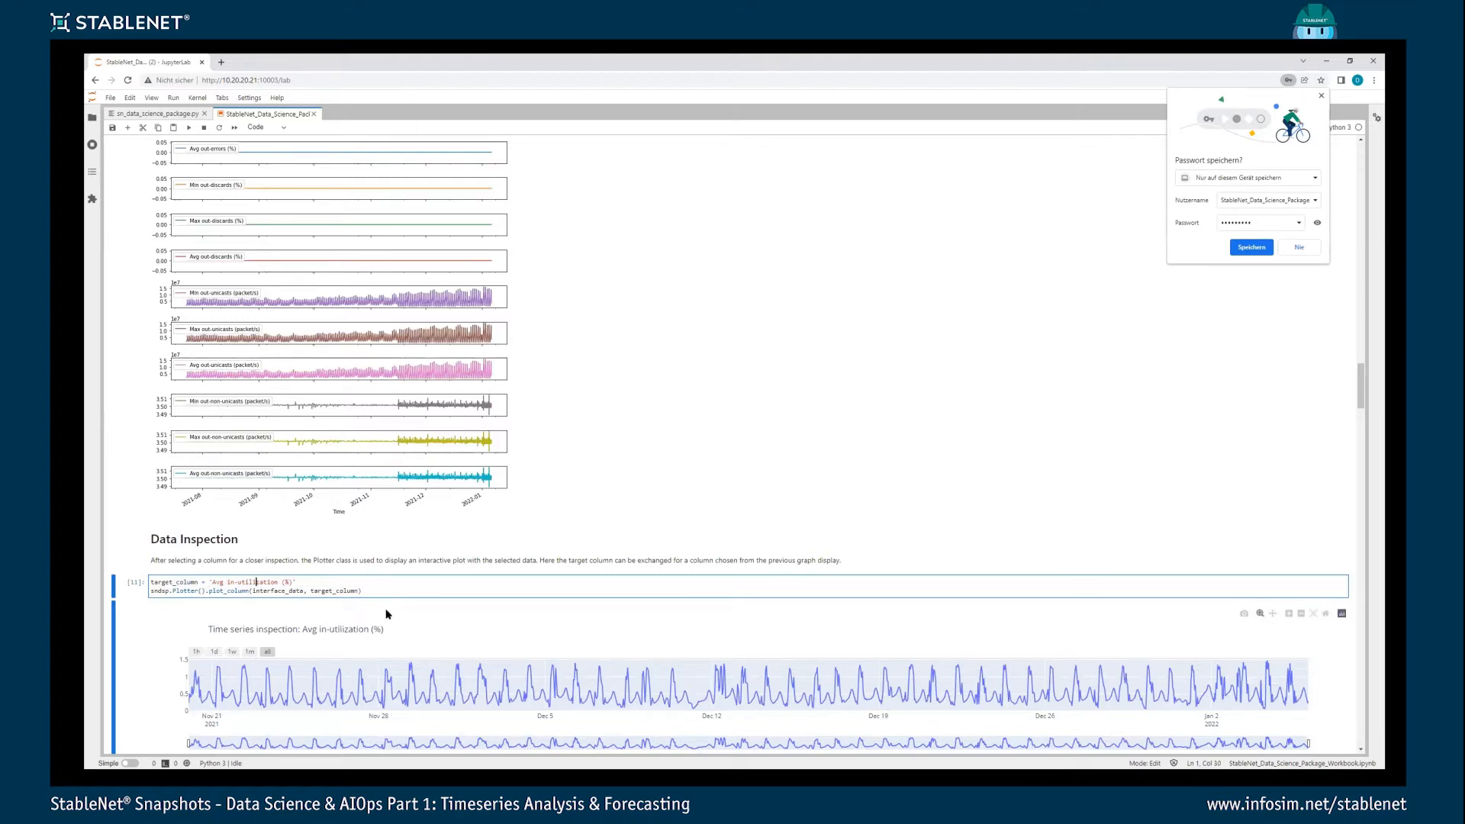
pyautogui.hotkey('ctrl', 'Return')
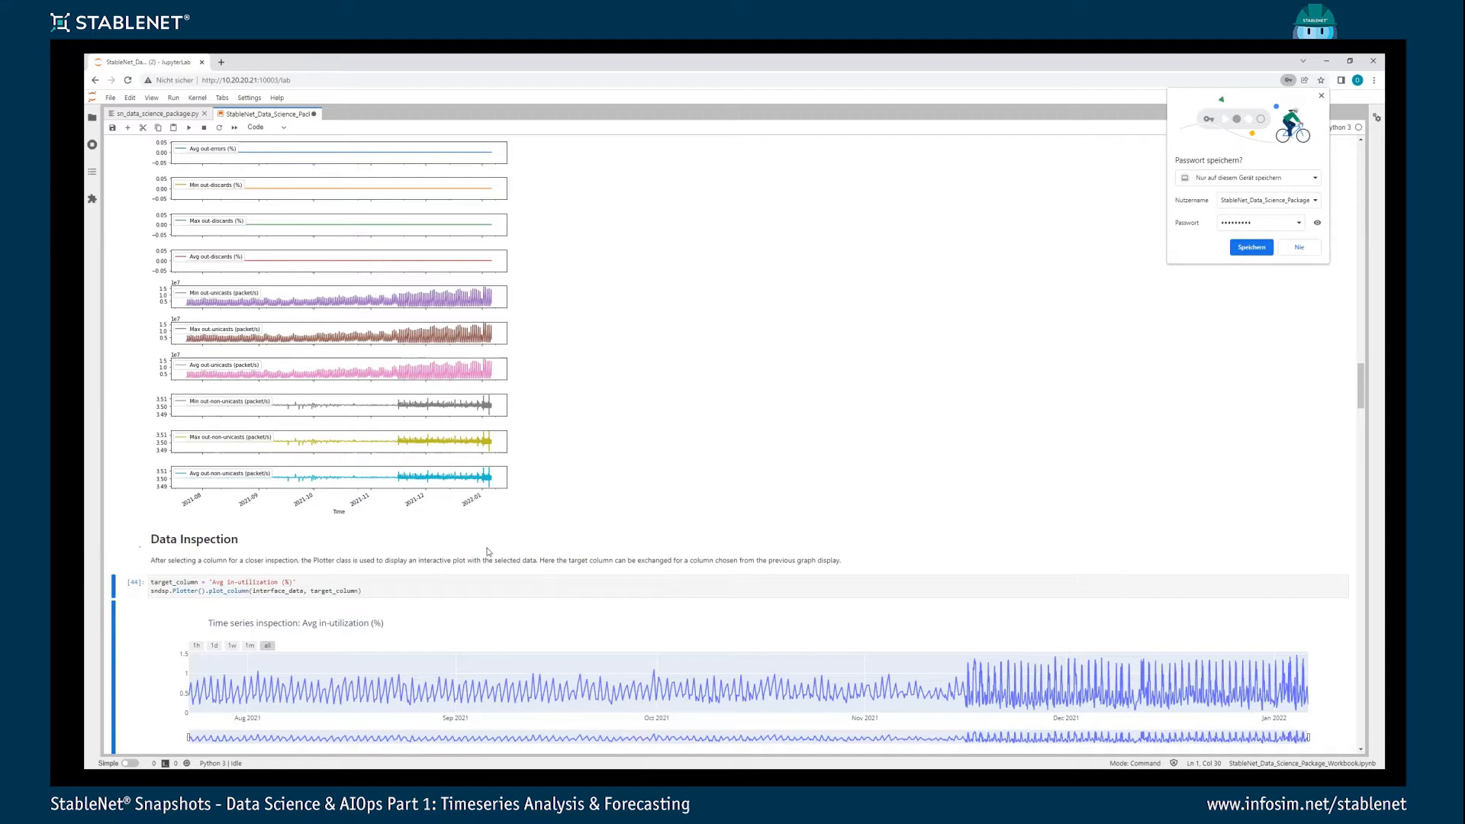
# - Inspect the Avg in-utilization plot over one month, one week, one day and all data, and zoom to about October 20 to November 10, 2021
pyautogui.scroll(-3, 489, 551)
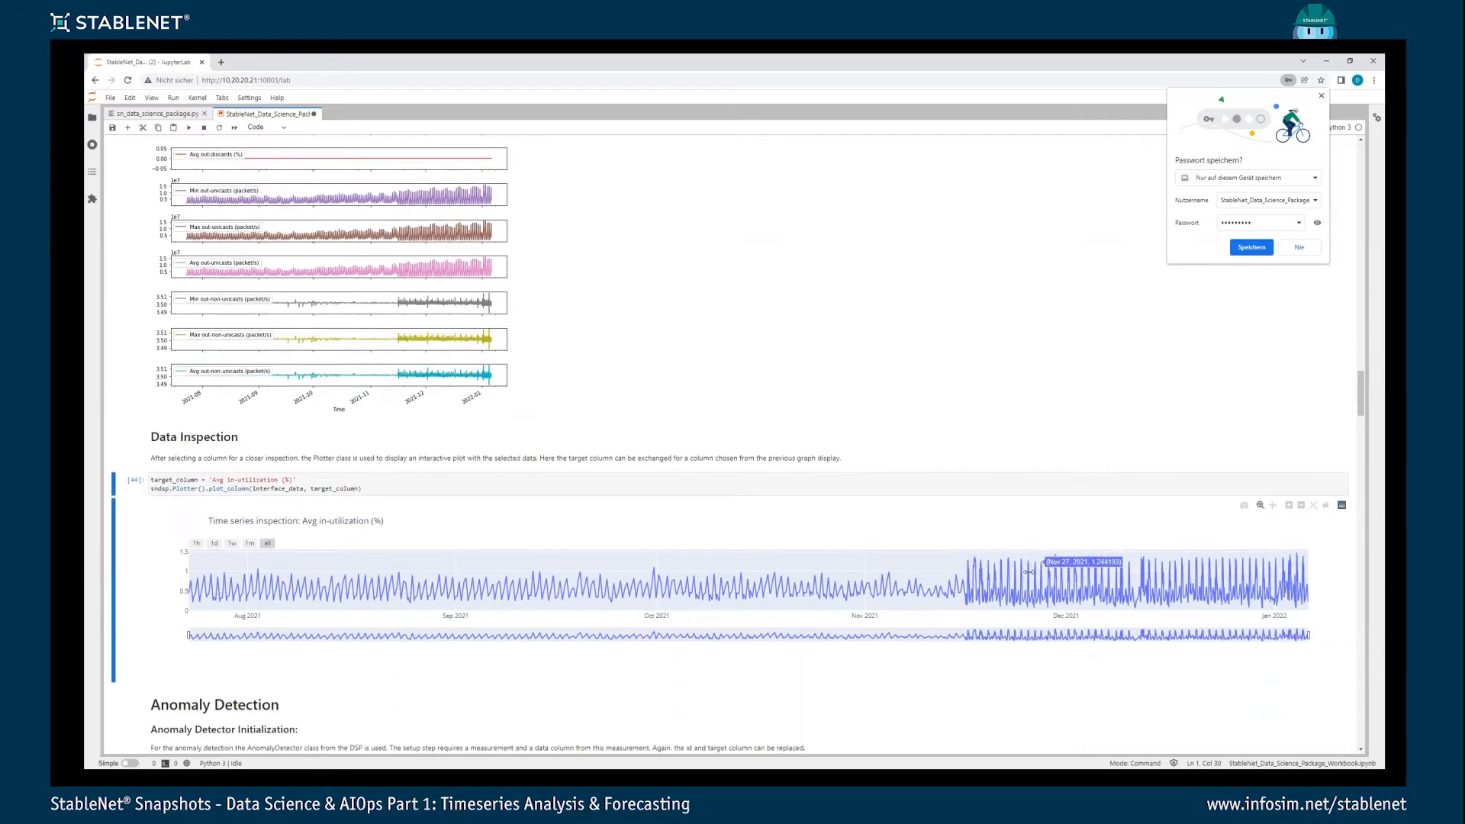
pyautogui.click(252, 544)
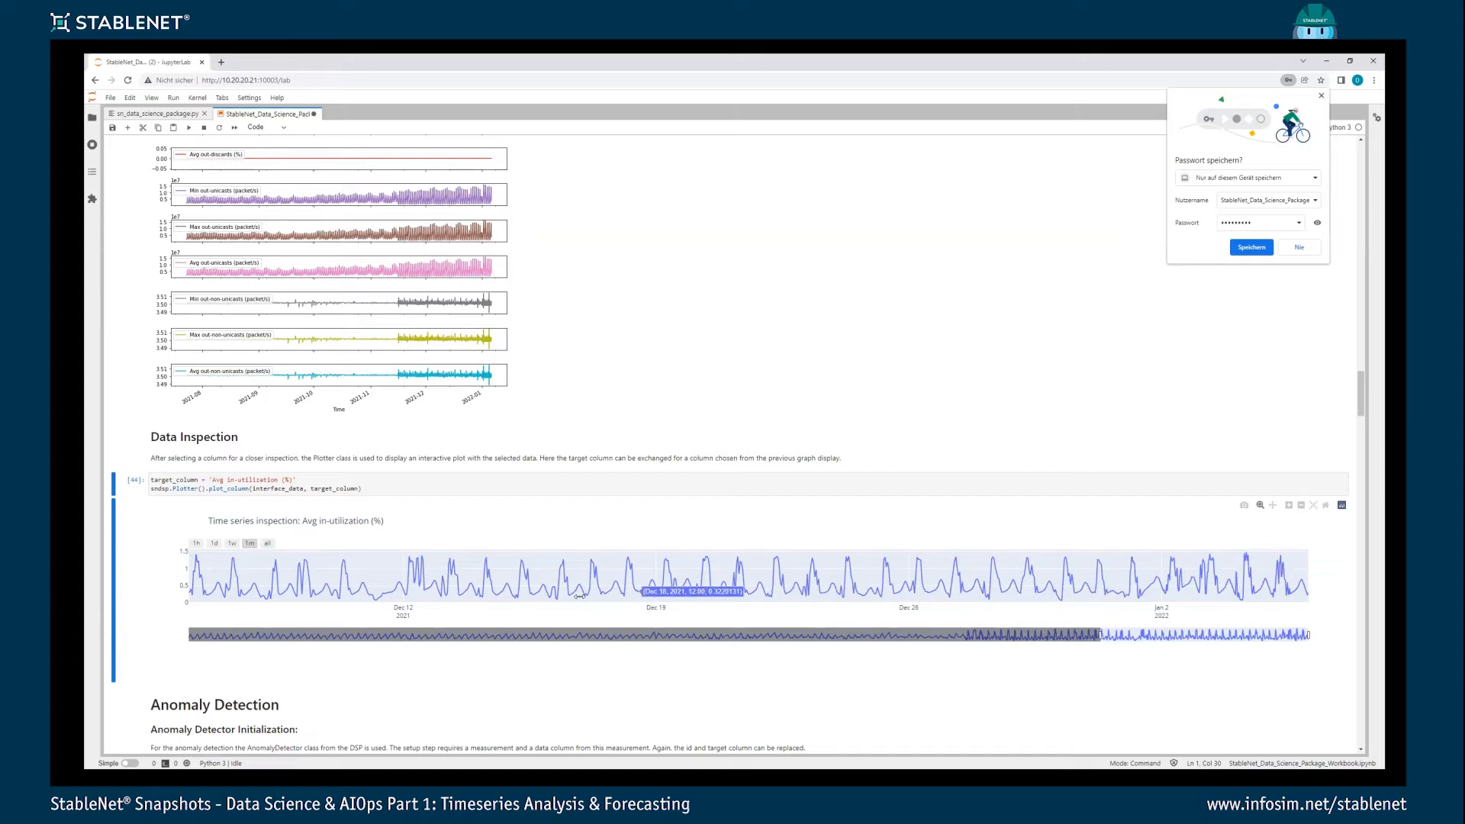
pyautogui.click(229, 544)
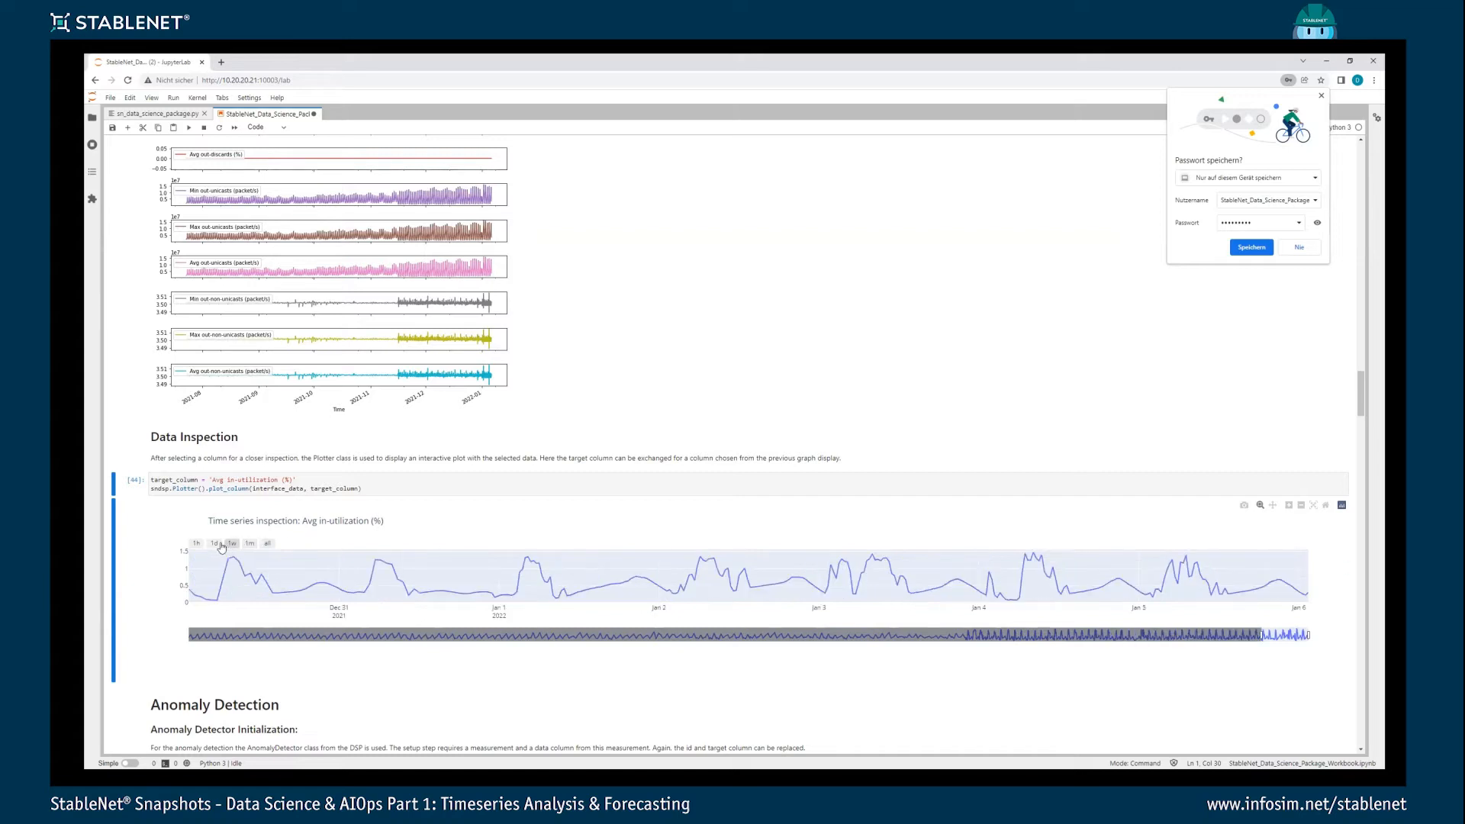
pyautogui.click(216, 544)
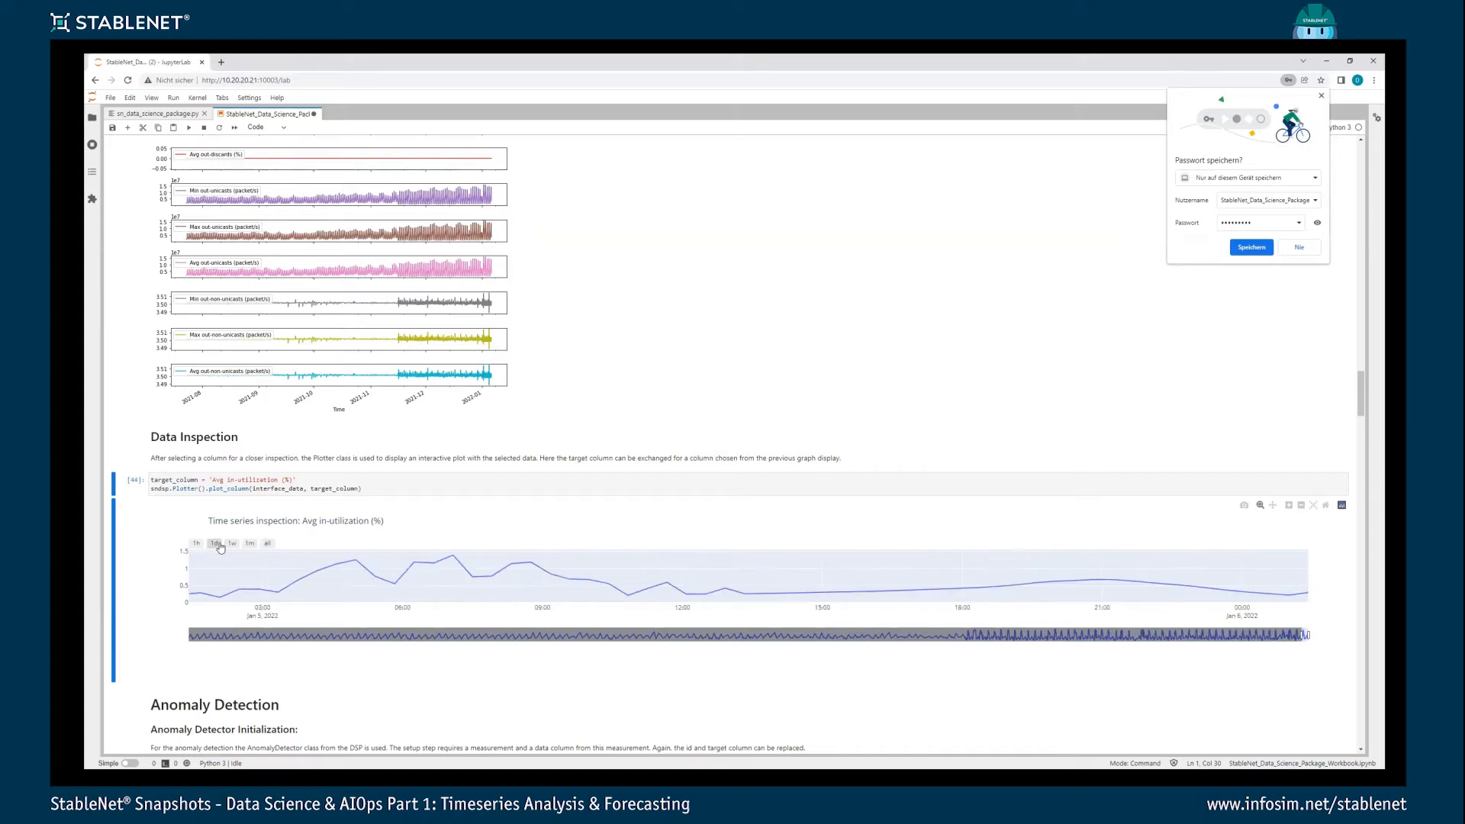
pyautogui.click(267, 544)
pyautogui.moveTo(782, 557); pyautogui.dragTo(939, 595)
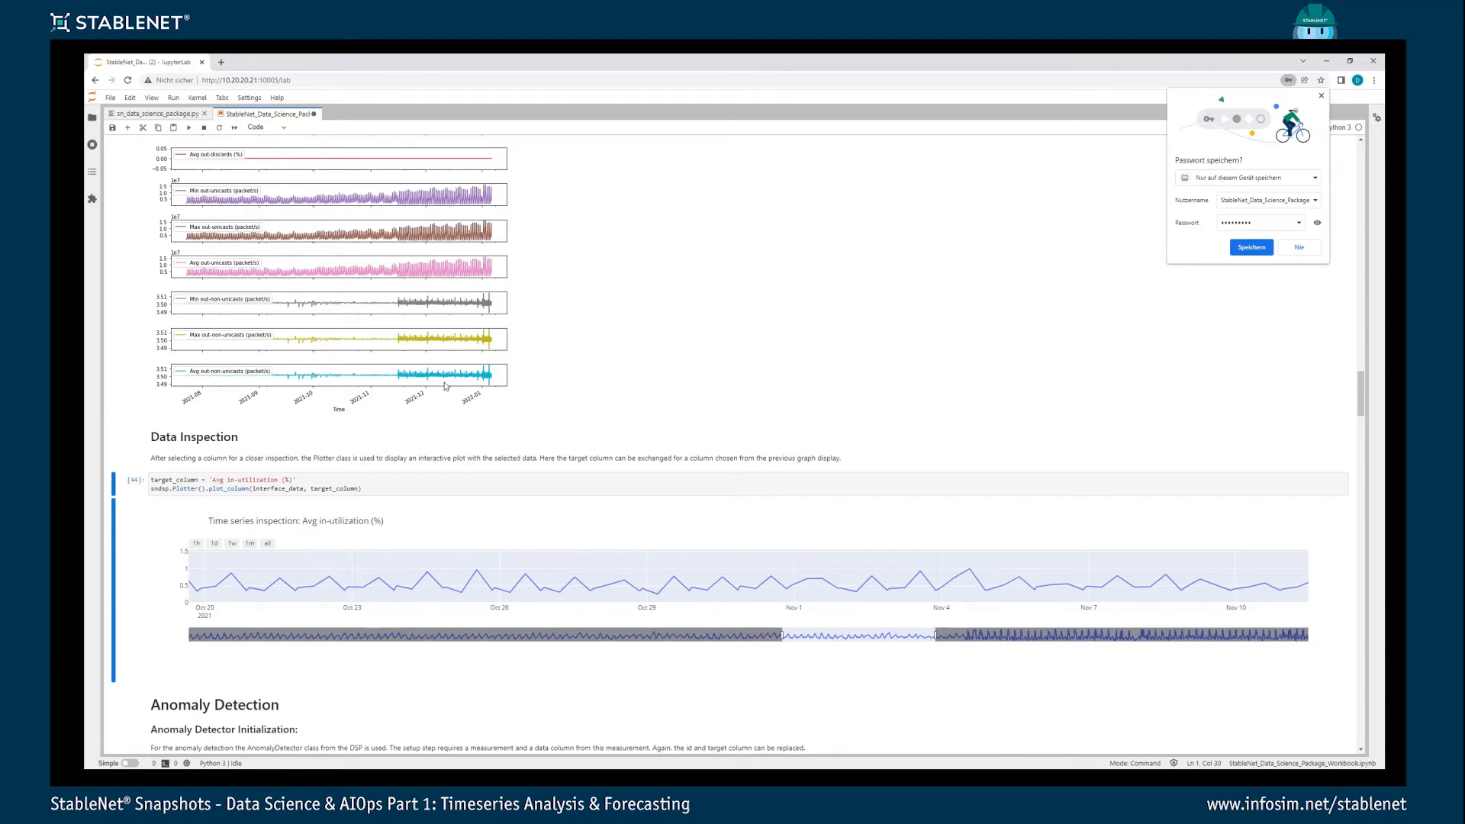
# - Run the Anomaly Detector initialization for the 'Avg out-utilization (%)' column over the past 20 days
pyautogui.scroll(-2, 445, 385)
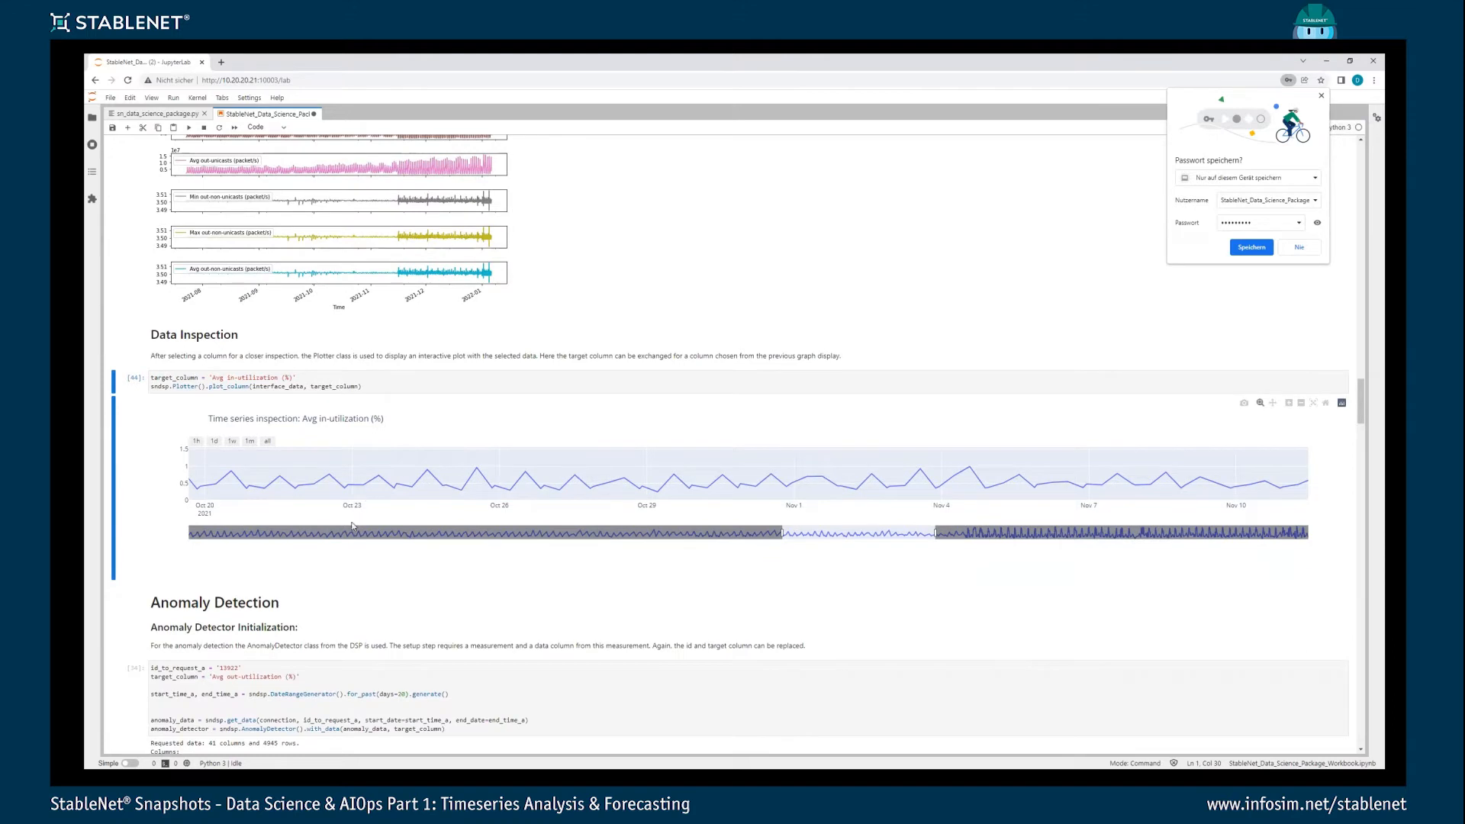
pyautogui.scroll(-1, 218, 567)
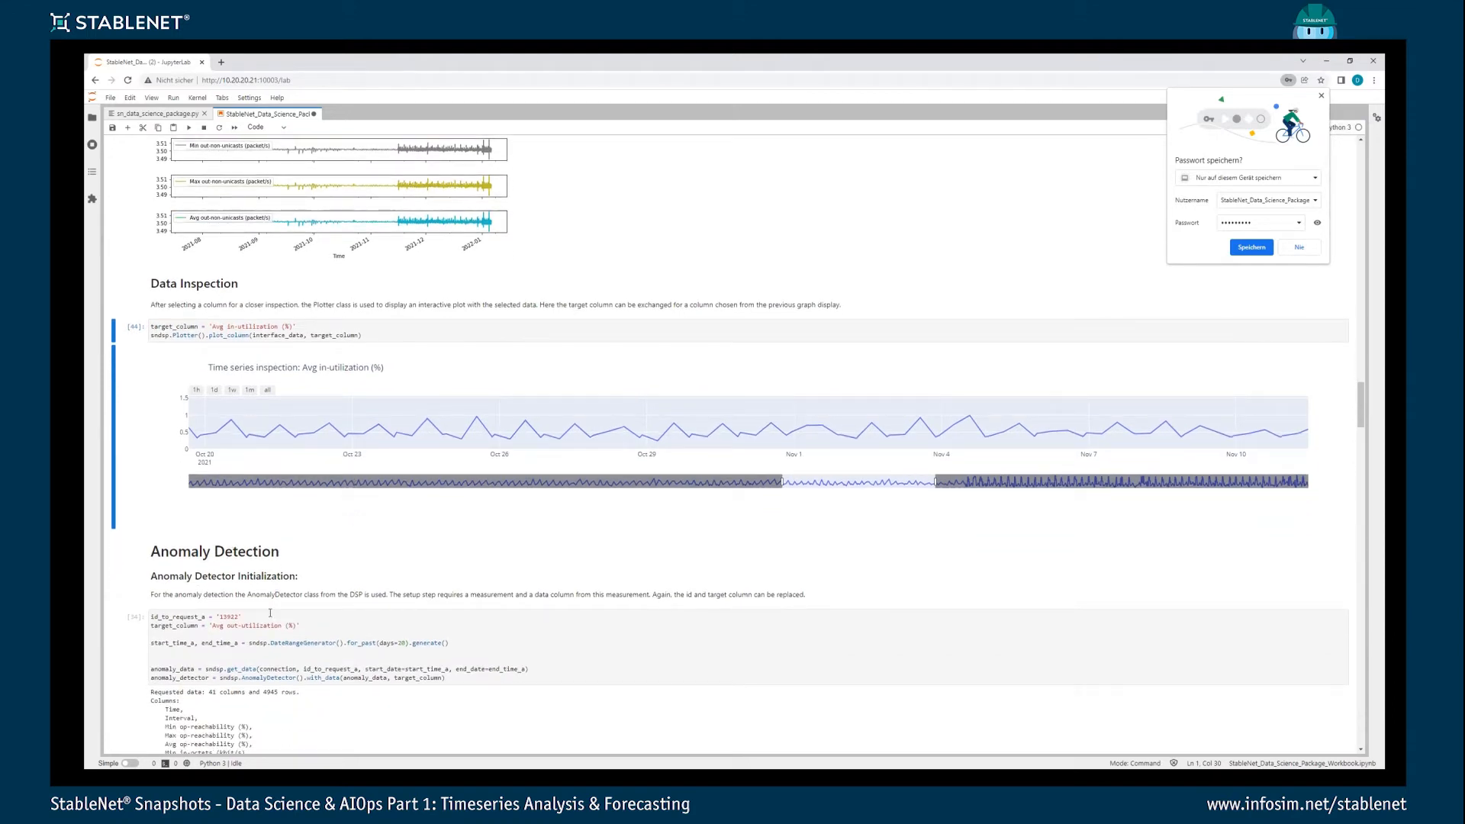
pyautogui.scroll(-1, 229, 595)
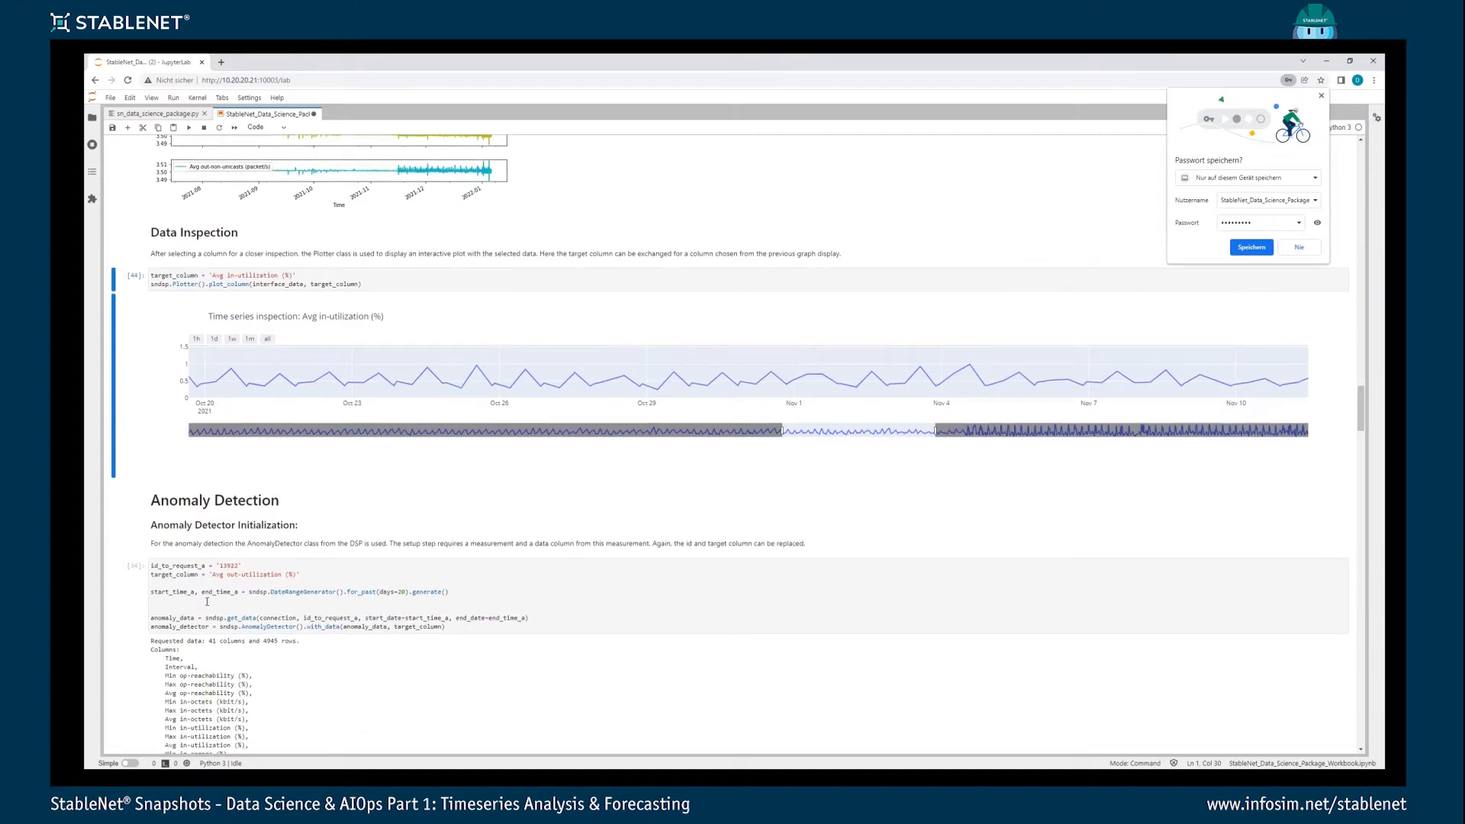
pyautogui.doubleClick(231, 566)
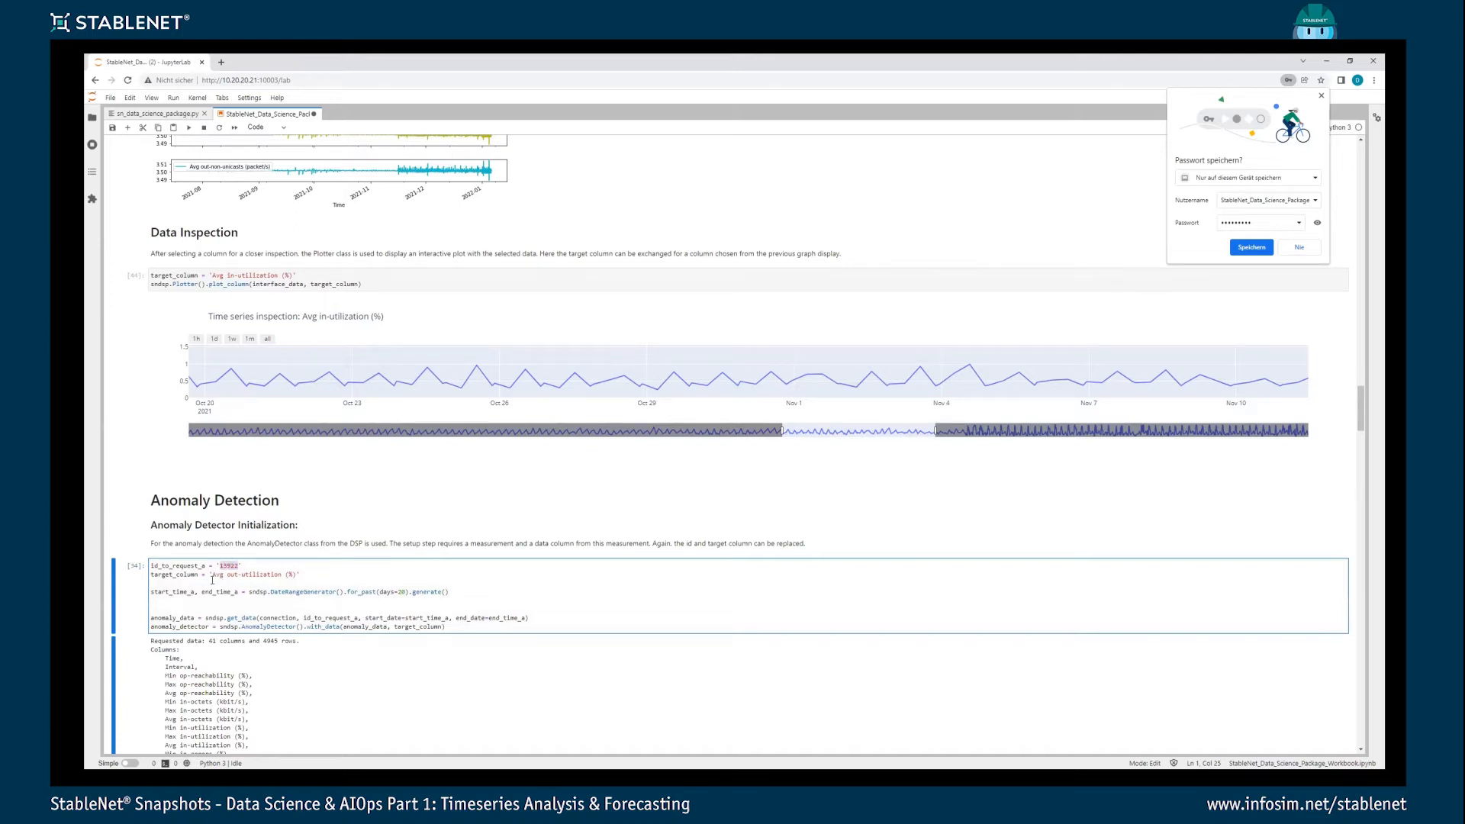
pyautogui.click(549, 567)
pyautogui.scroll(-1, 391, 615)
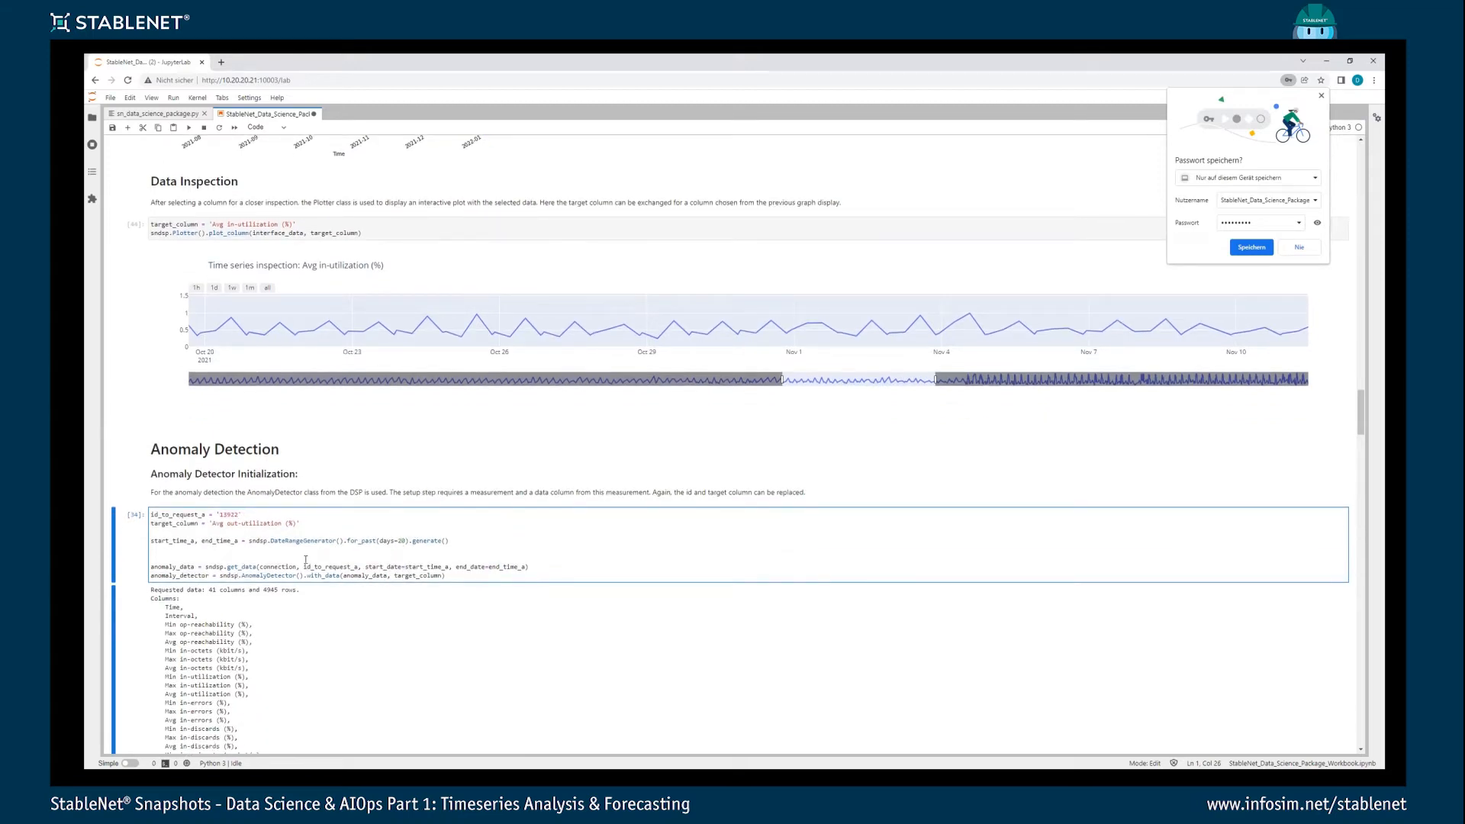
pyautogui.scroll(-1, 306, 561)
pyautogui.click(313, 500)
pyautogui.hotkey('ctrl', 'Return')
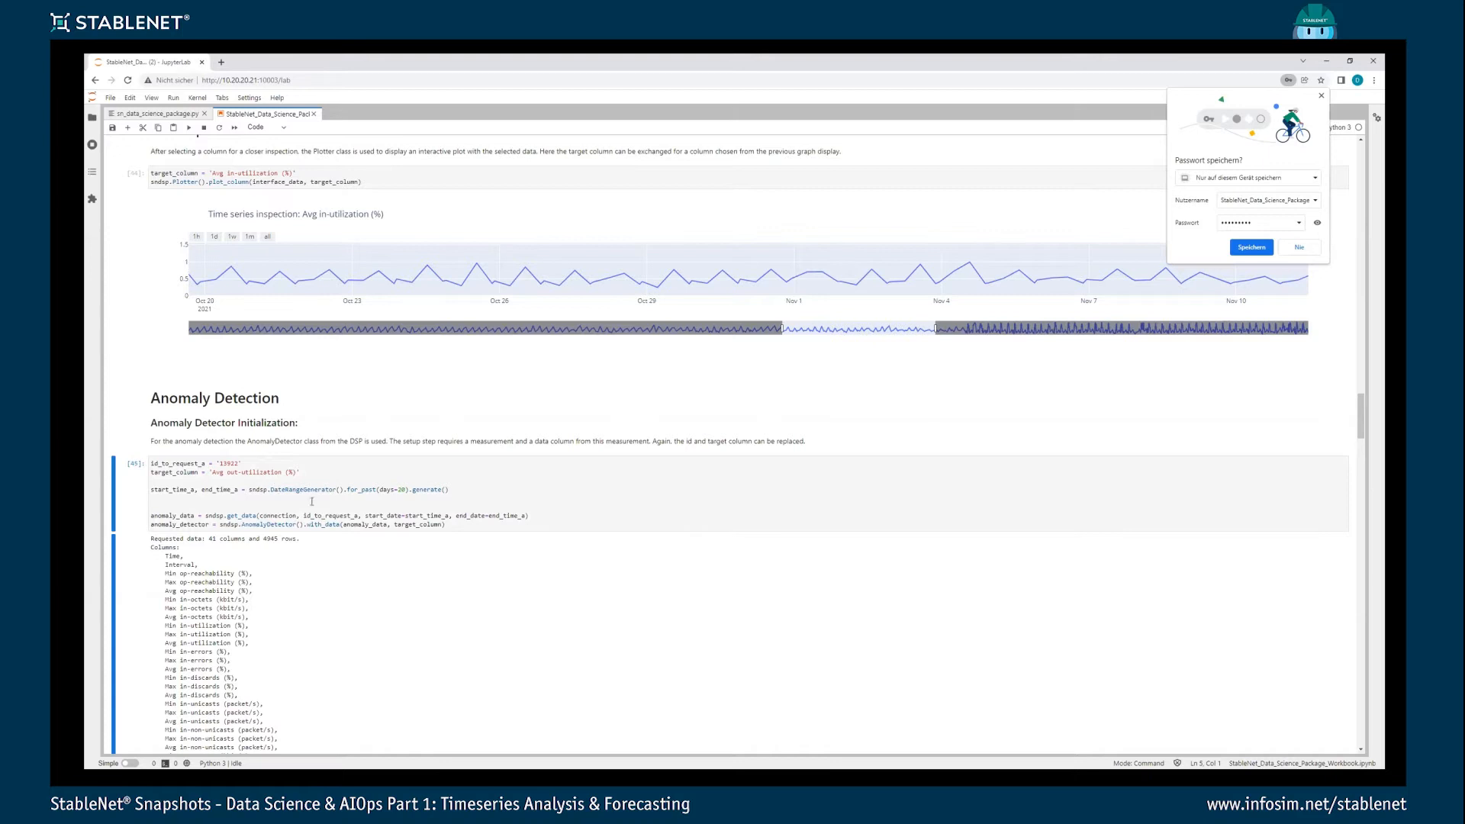
# - Run the threshold-based anomaly detection with a lower threshold of 0 and an upper threshold of 0.3
pyautogui.scroll(-6, 312, 502)
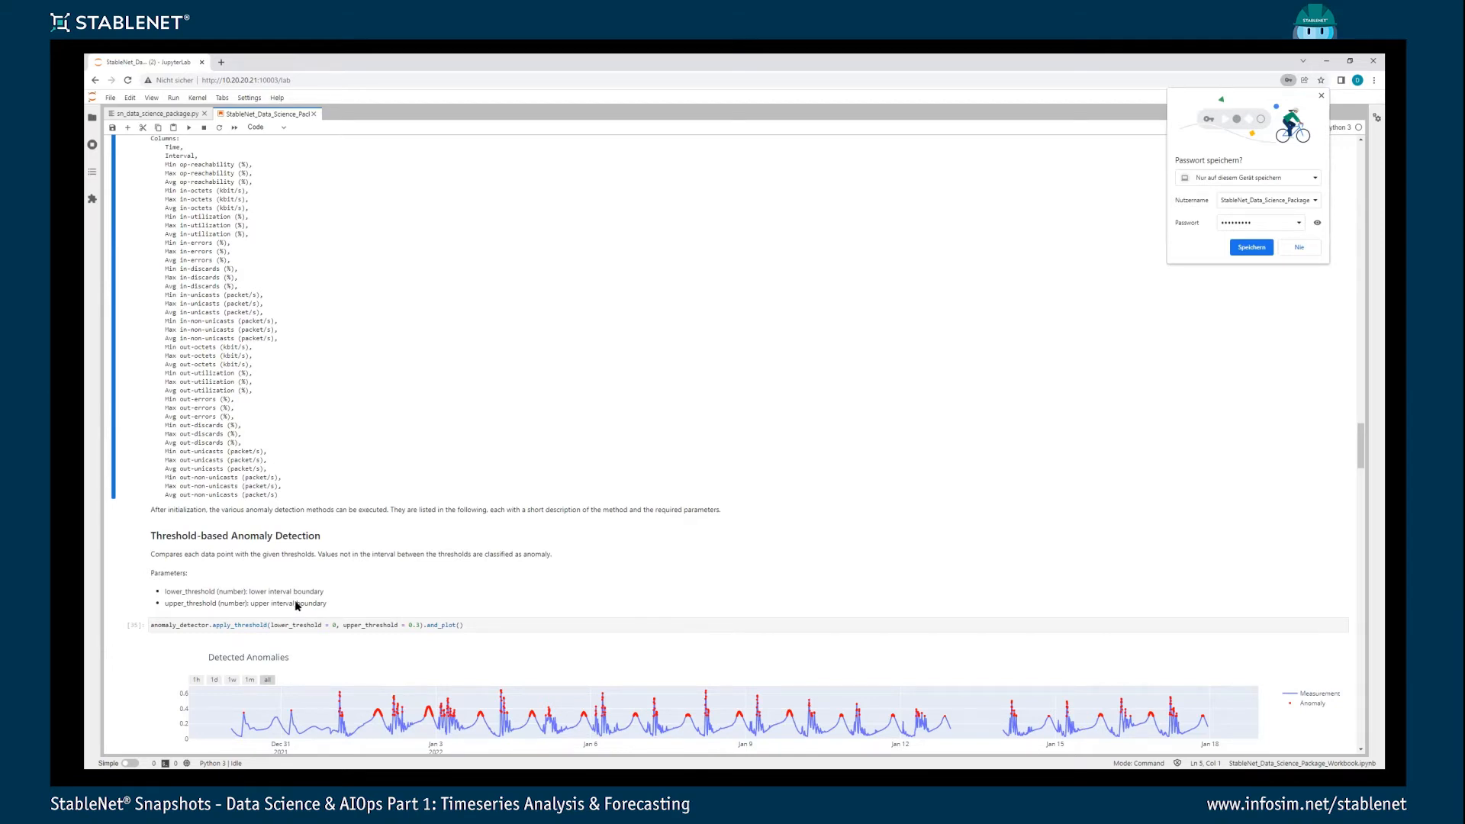
pyautogui.scroll(-2, 297, 605)
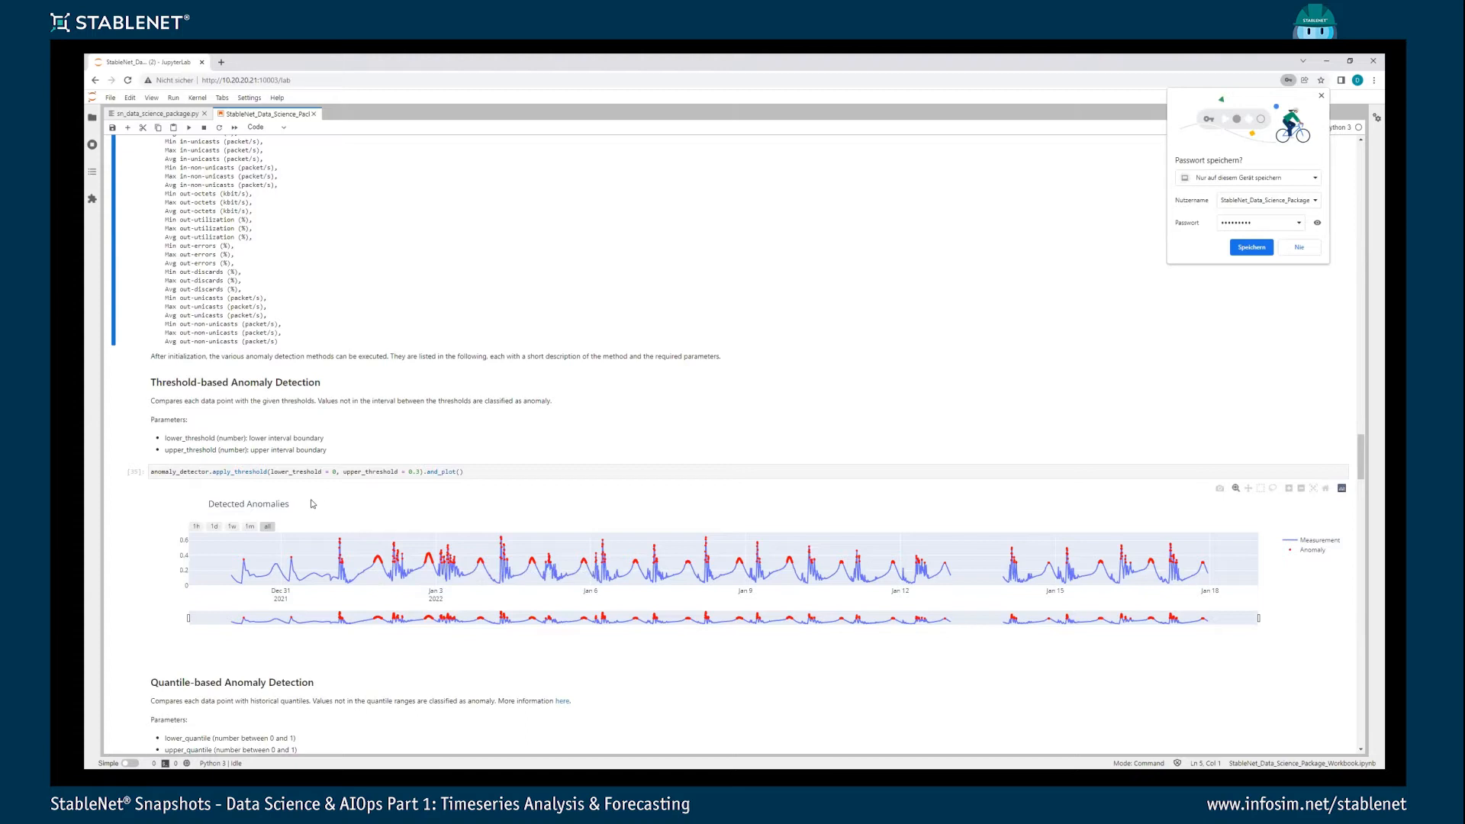
pyautogui.scroll(1, 313, 504)
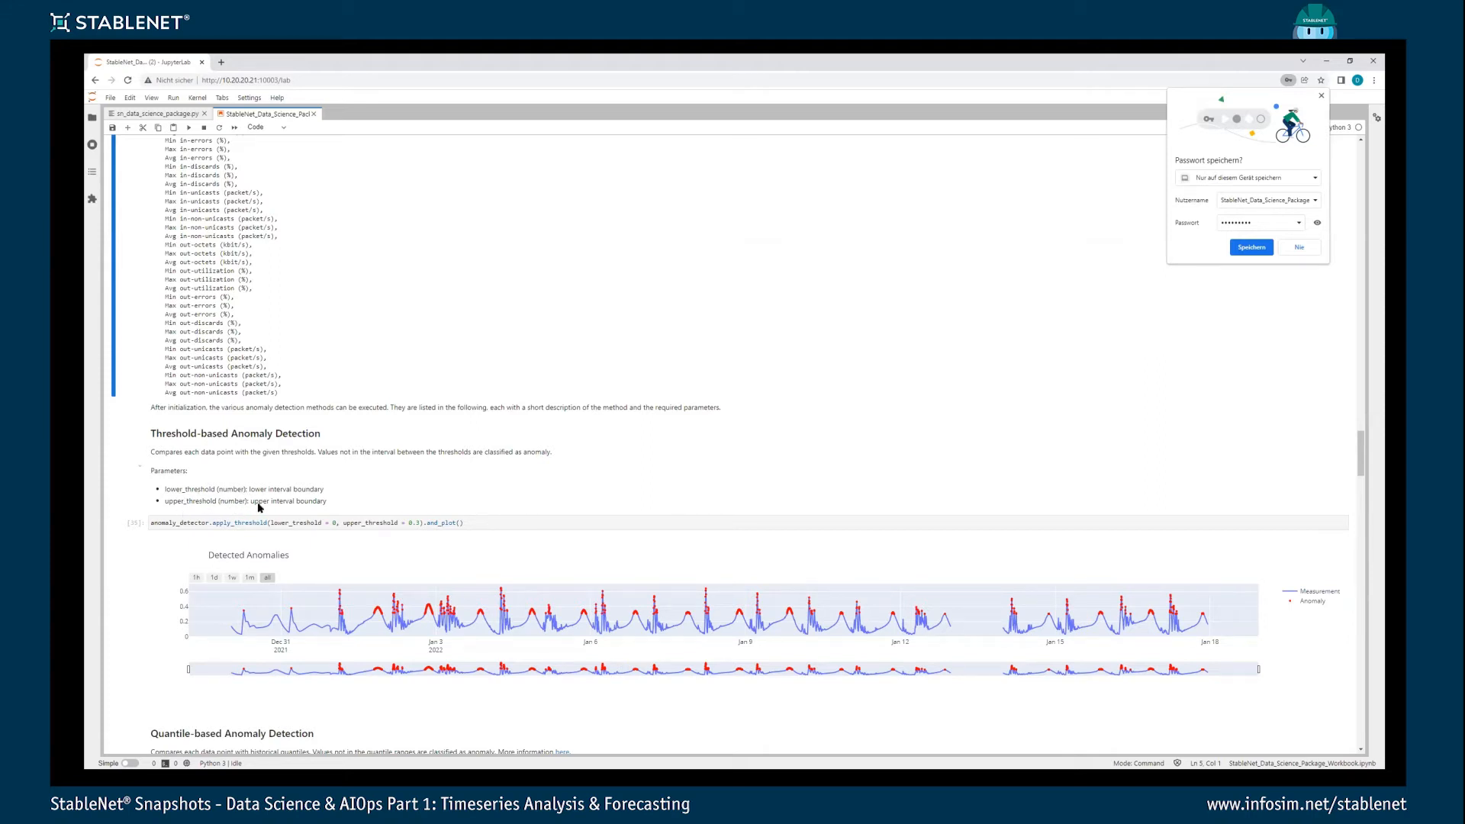
pyautogui.click(312, 524)
pyautogui.hotkey('ctrl', 'Return')
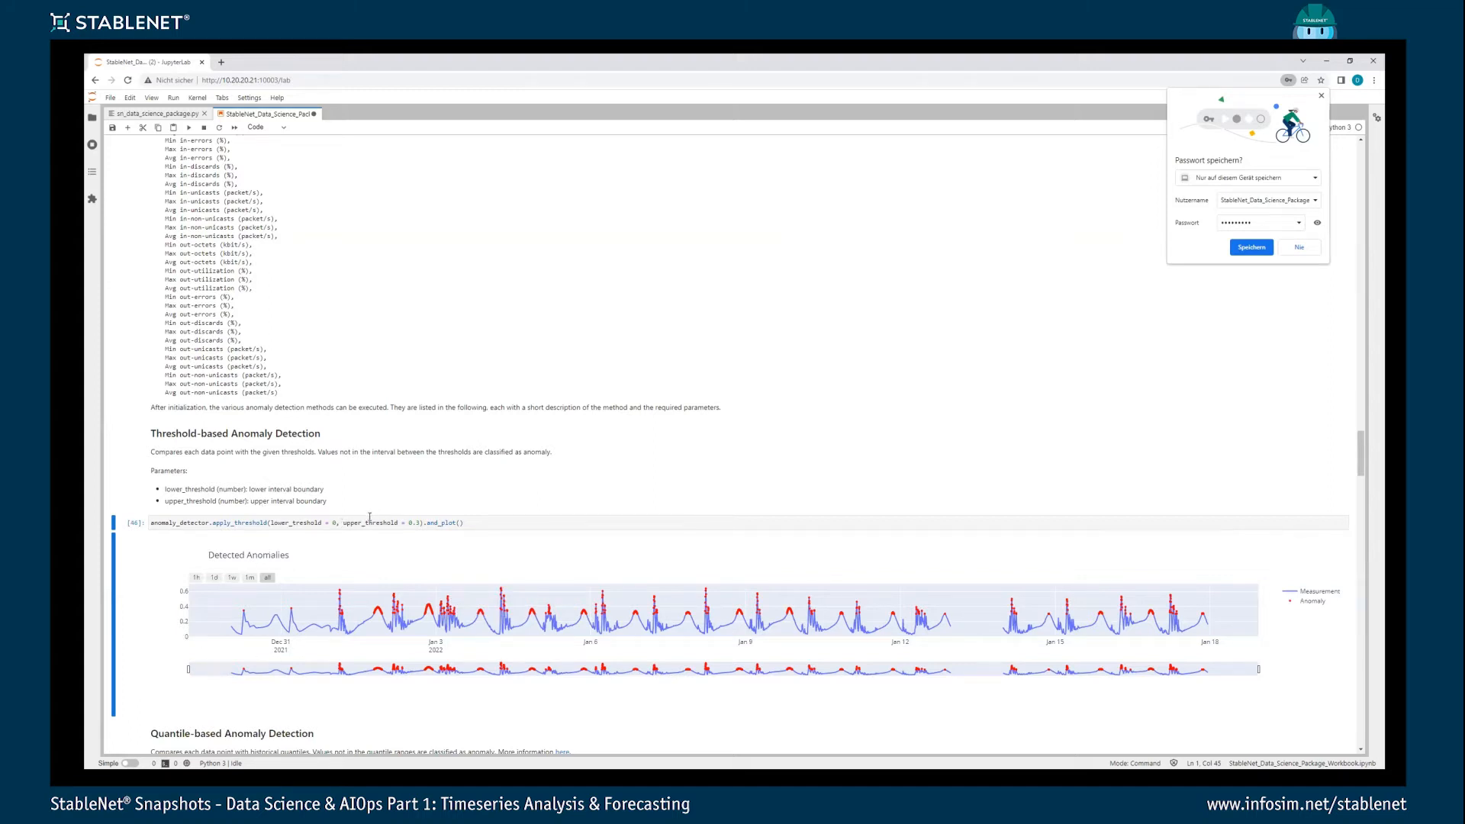
pyautogui.click(336, 524)
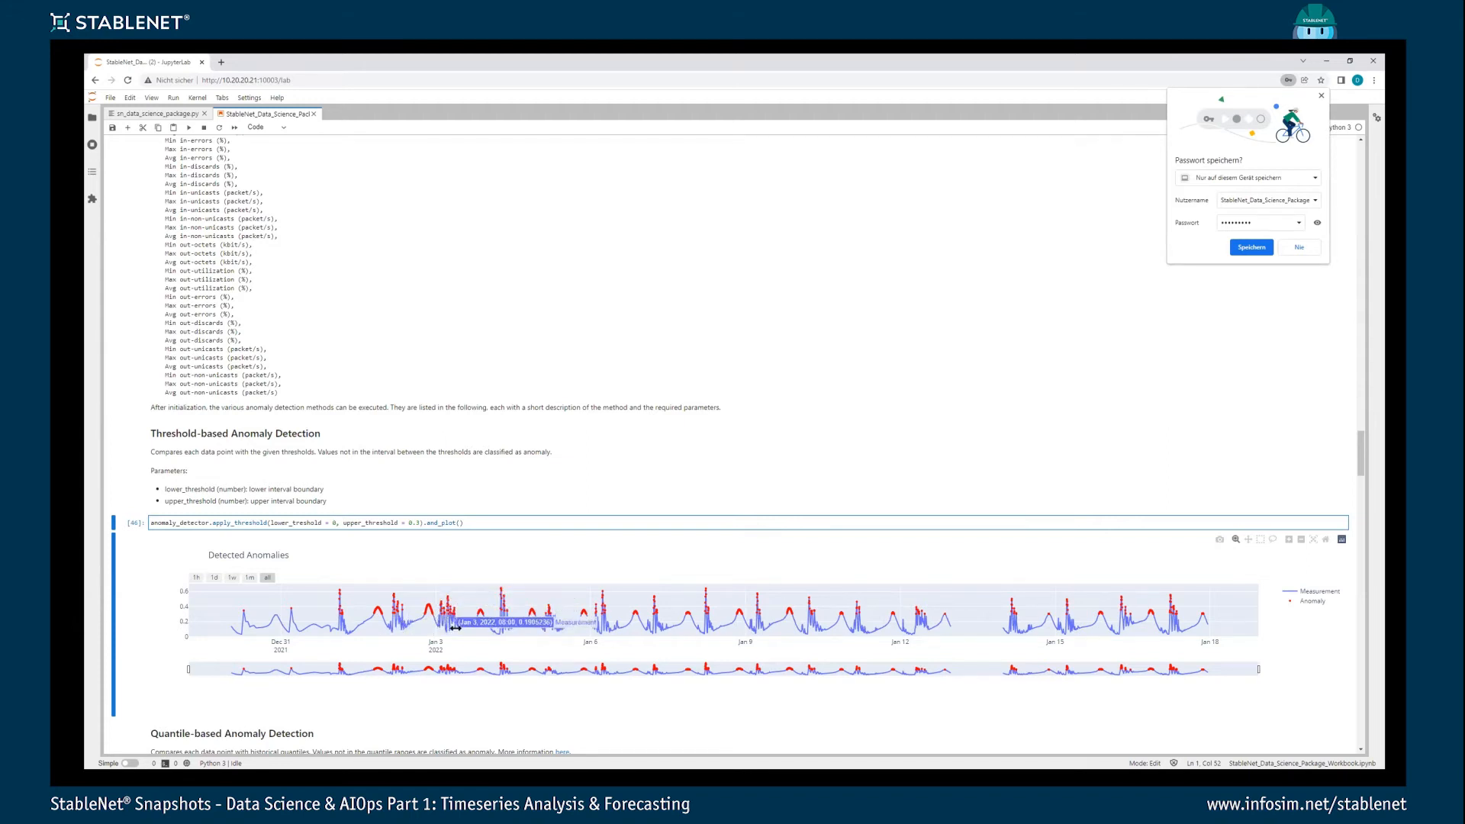
# - Run the quantile-based anomaly detection with quantiles 0.00 and 0.97, and zoom its plot to about January 2 to 3, 2022
pyautogui.scroll(-1, 459, 534)
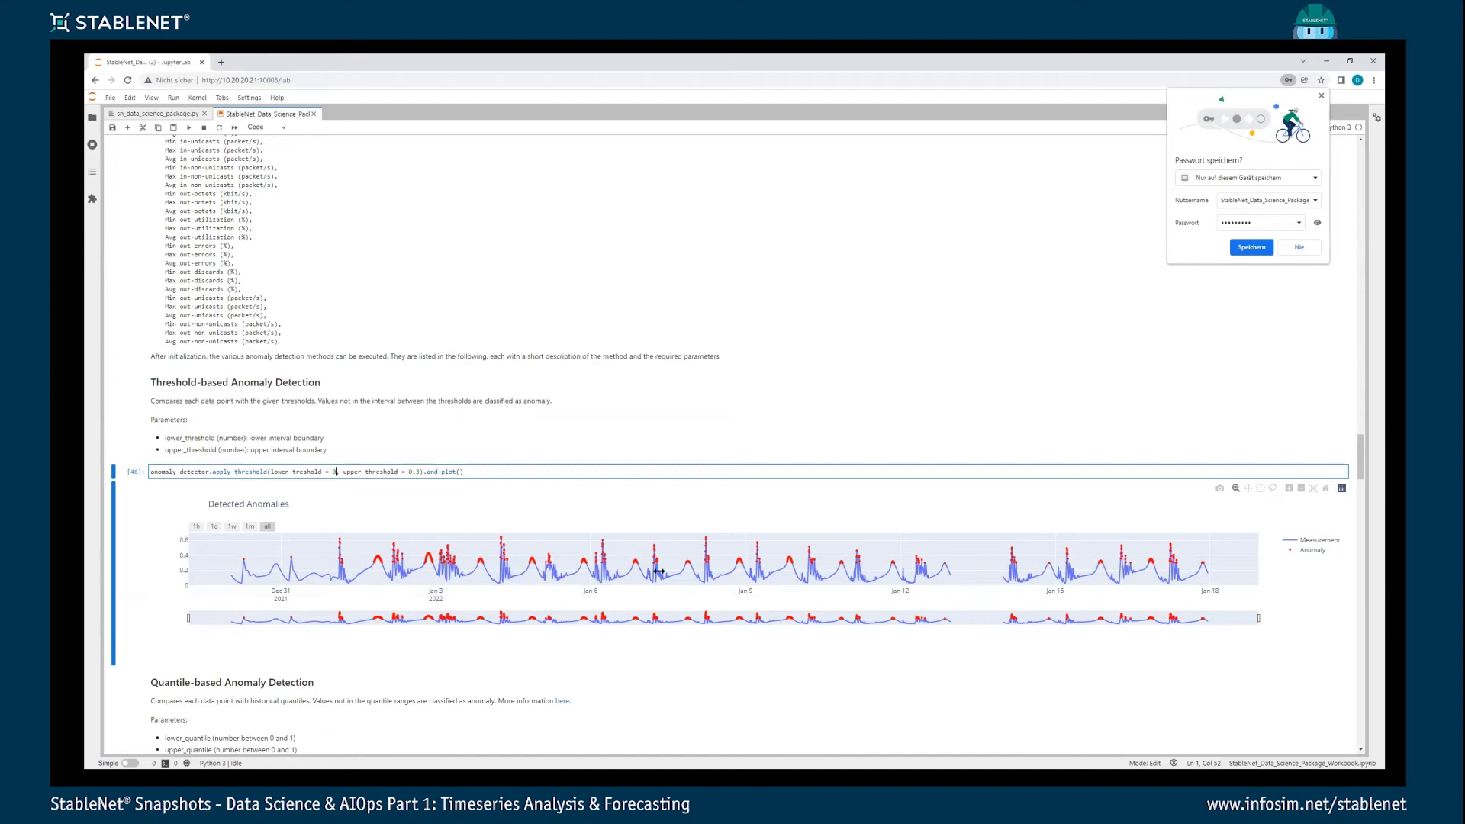
pyautogui.scroll(-3, 605, 589)
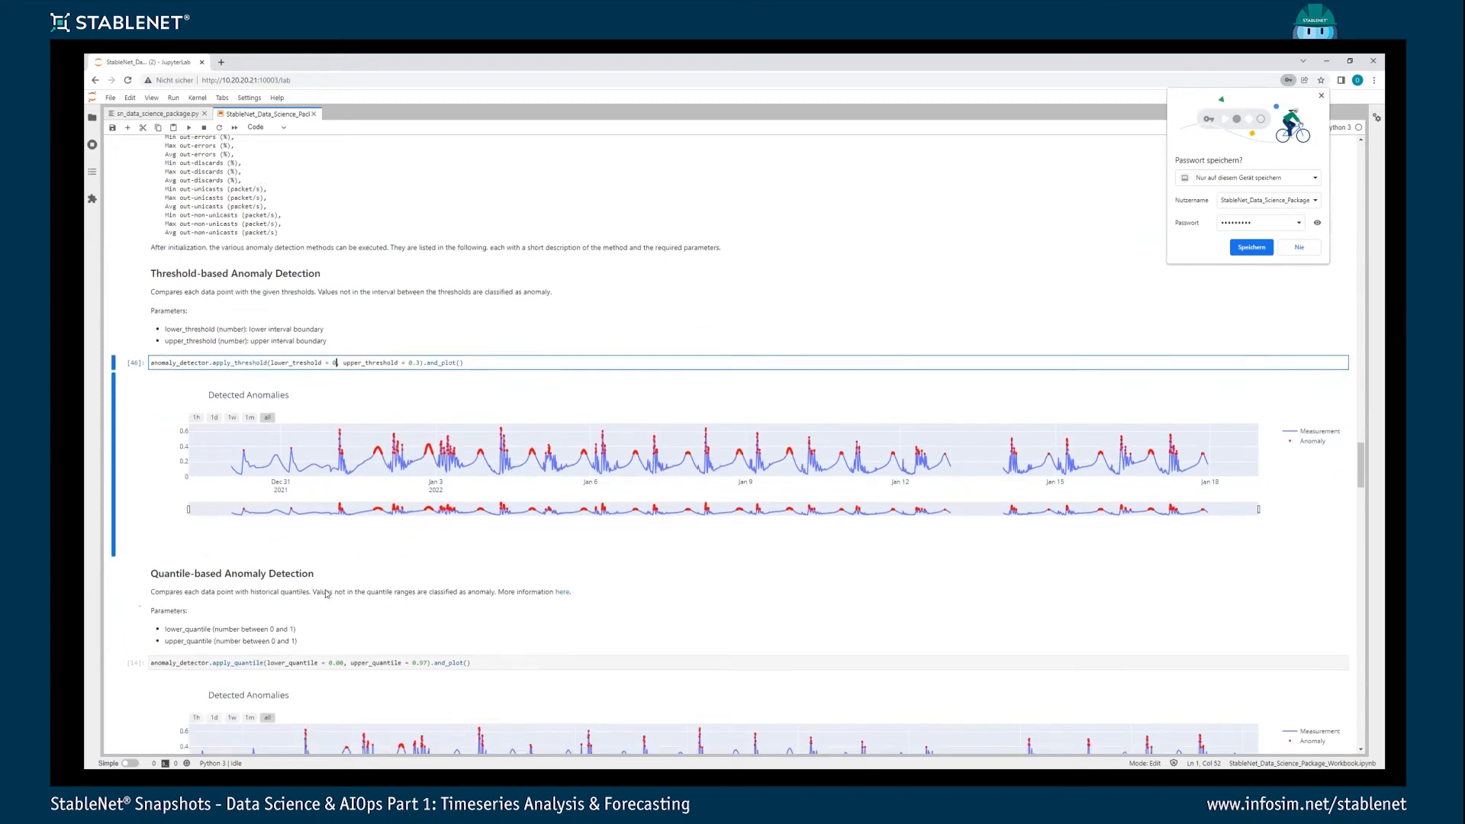
pyautogui.scroll(-3, 275, 561)
pyautogui.click(272, 519)
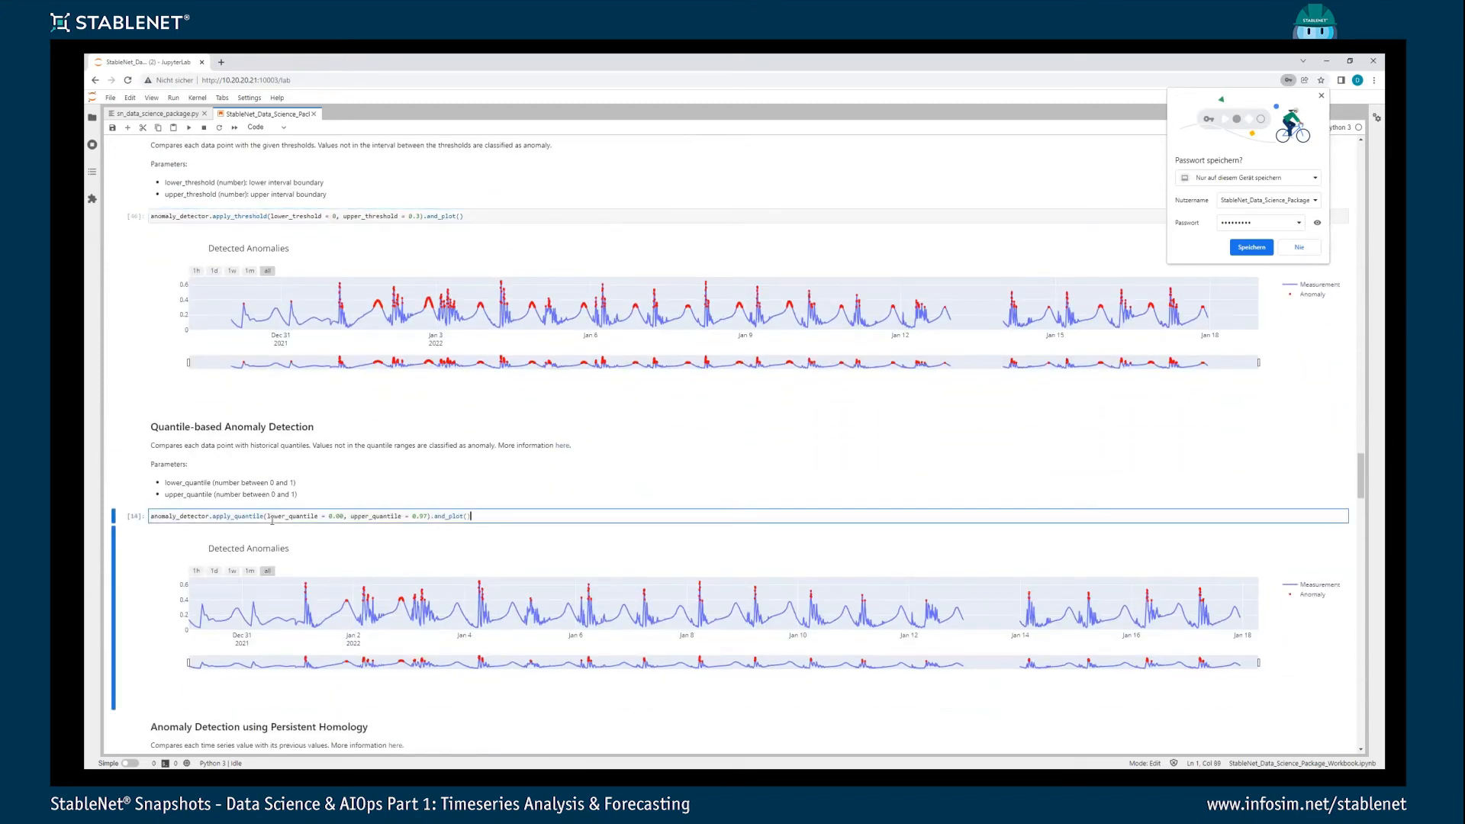
pyautogui.hotkey('ctrl', 'Return')
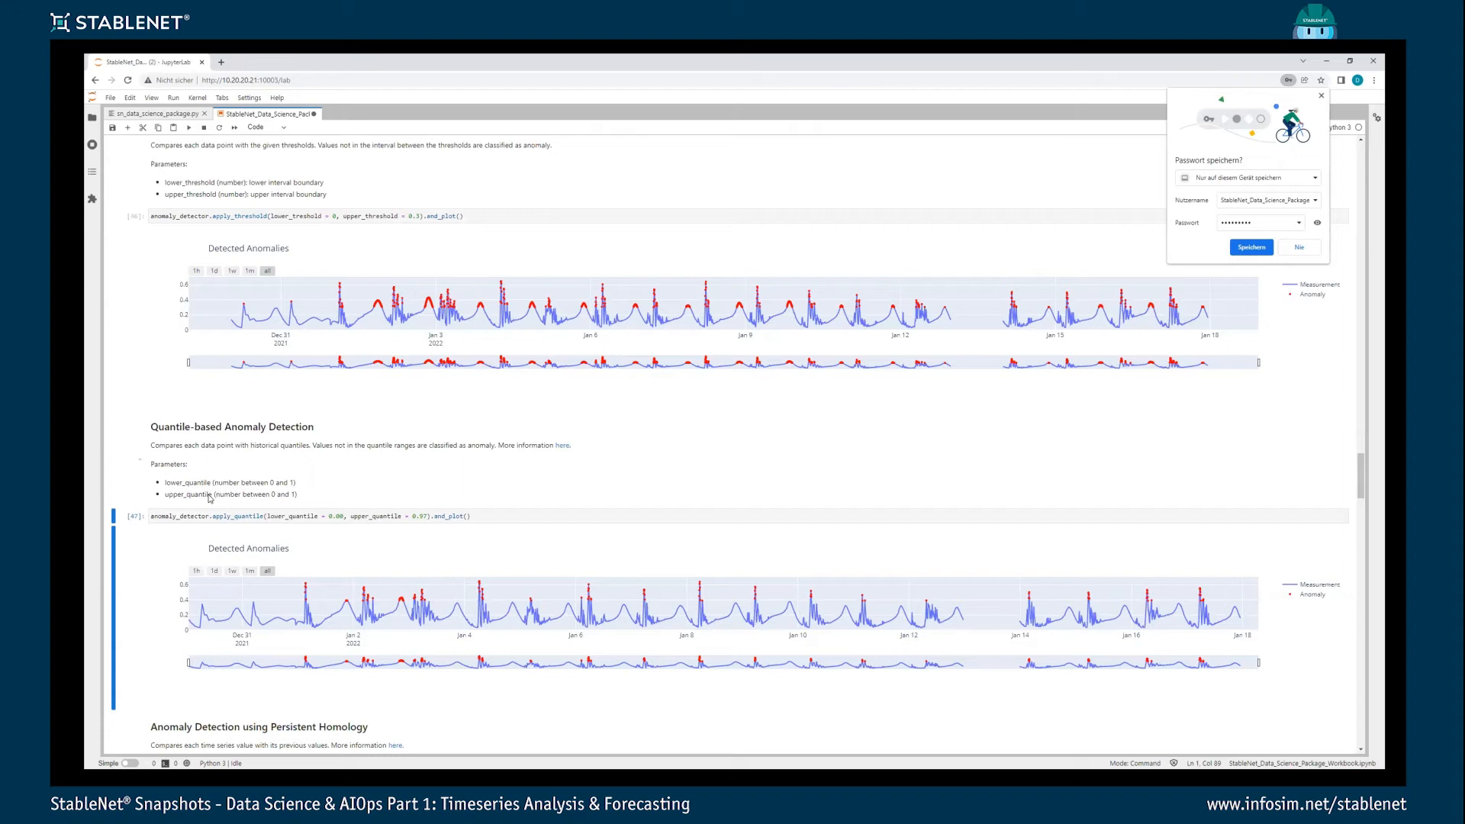
pyautogui.click(423, 516)
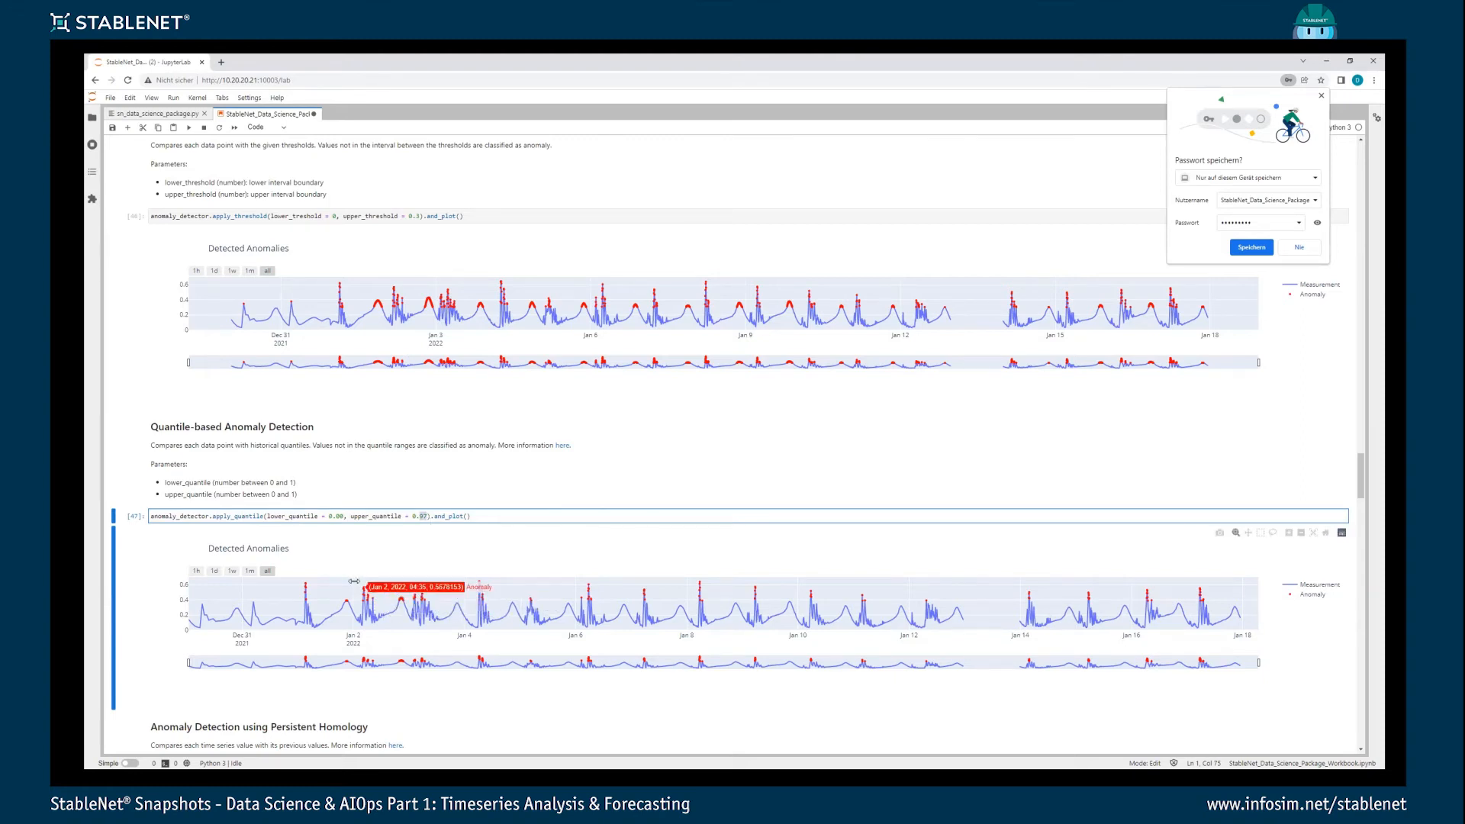
pyautogui.moveTo(353, 584); pyautogui.dragTo(437, 601)
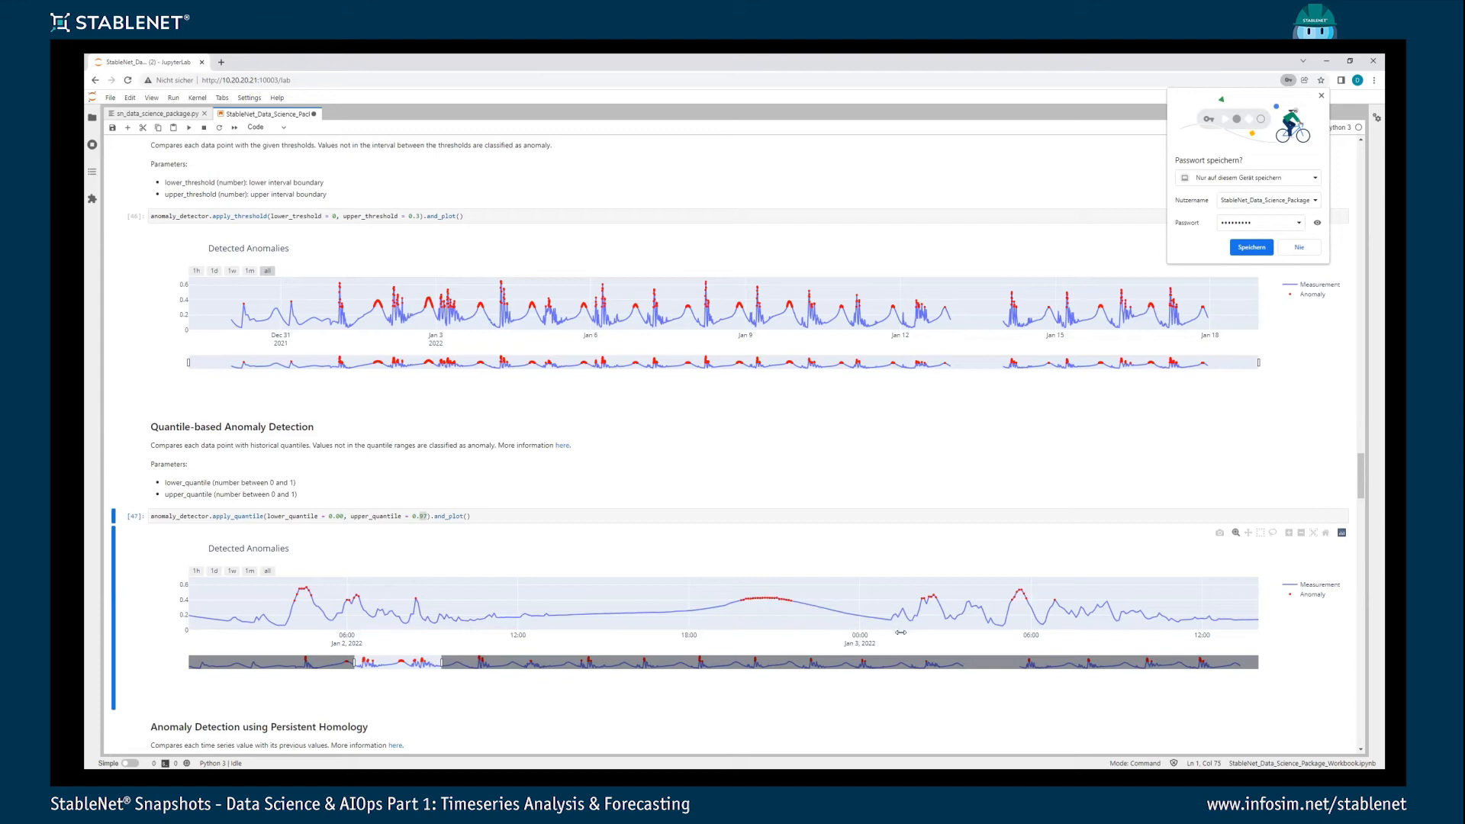
# - Run the persistent homology anomaly detection with threshold 5, side 'both' and window_size 20
pyautogui.scroll(-1, 242, 595)
pyautogui.scroll(-4, 247, 607)
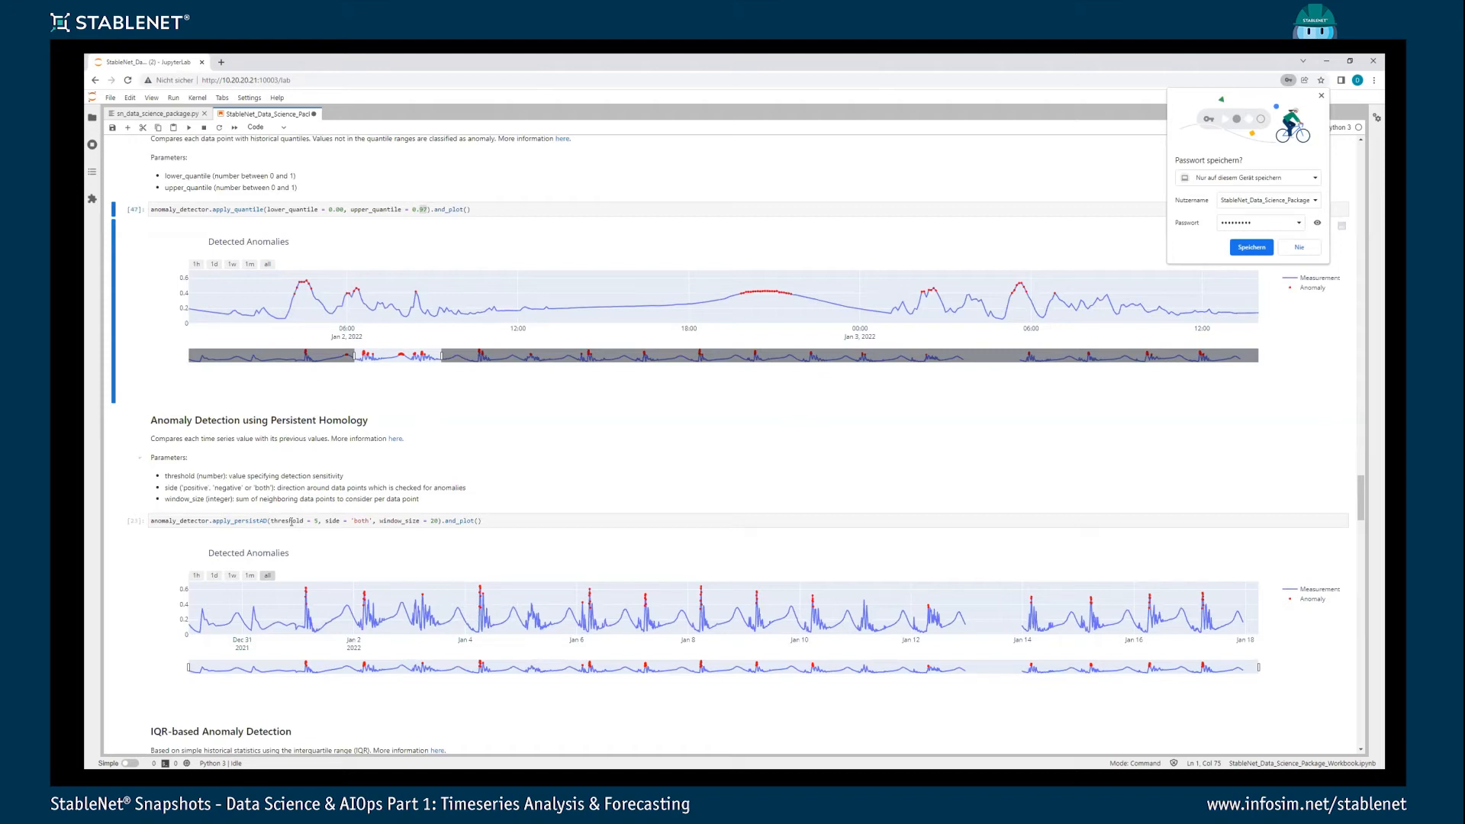
pyautogui.click(307, 520)
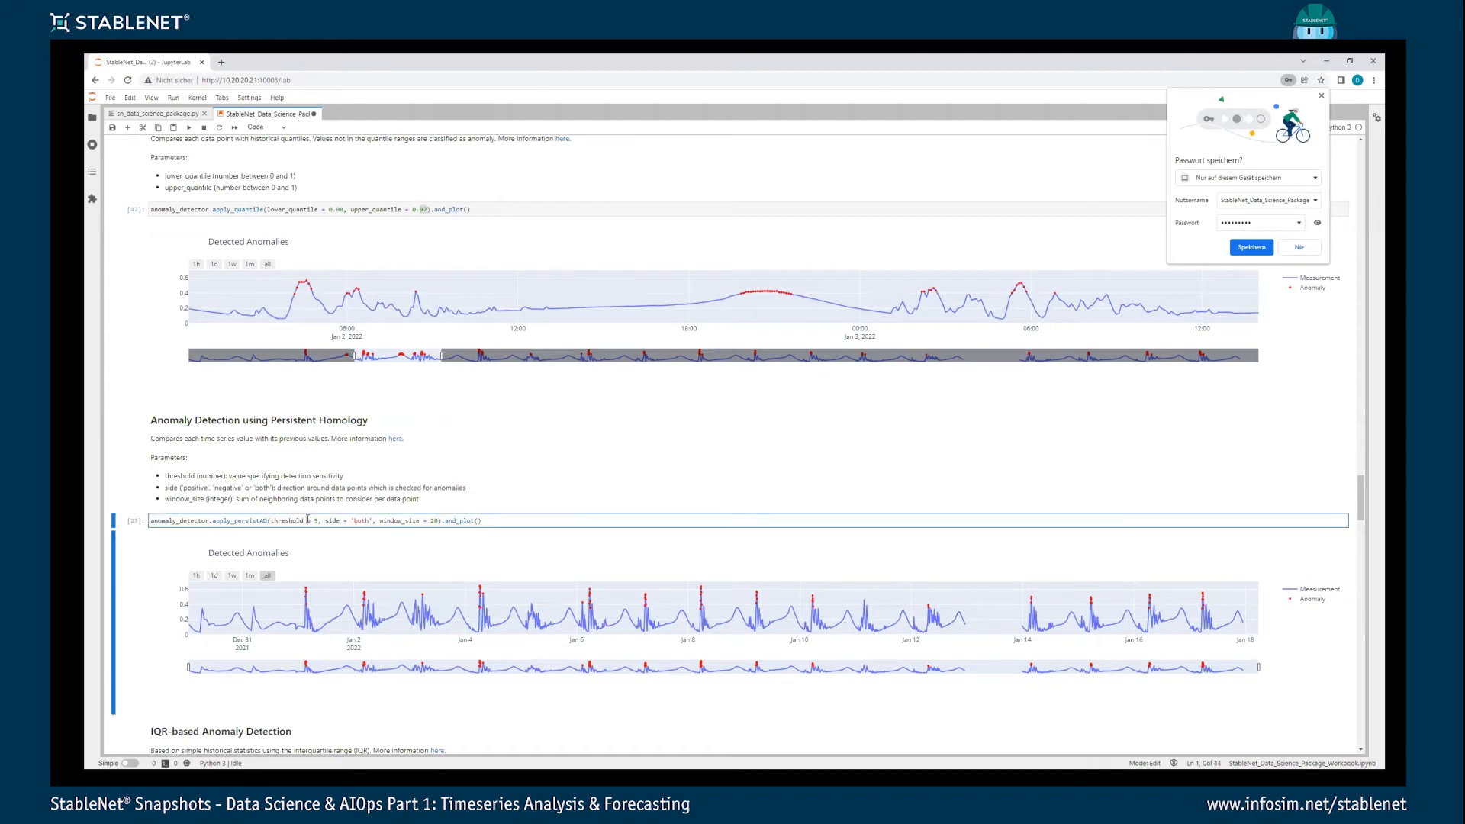
pyautogui.scroll(-1, 330, 443)
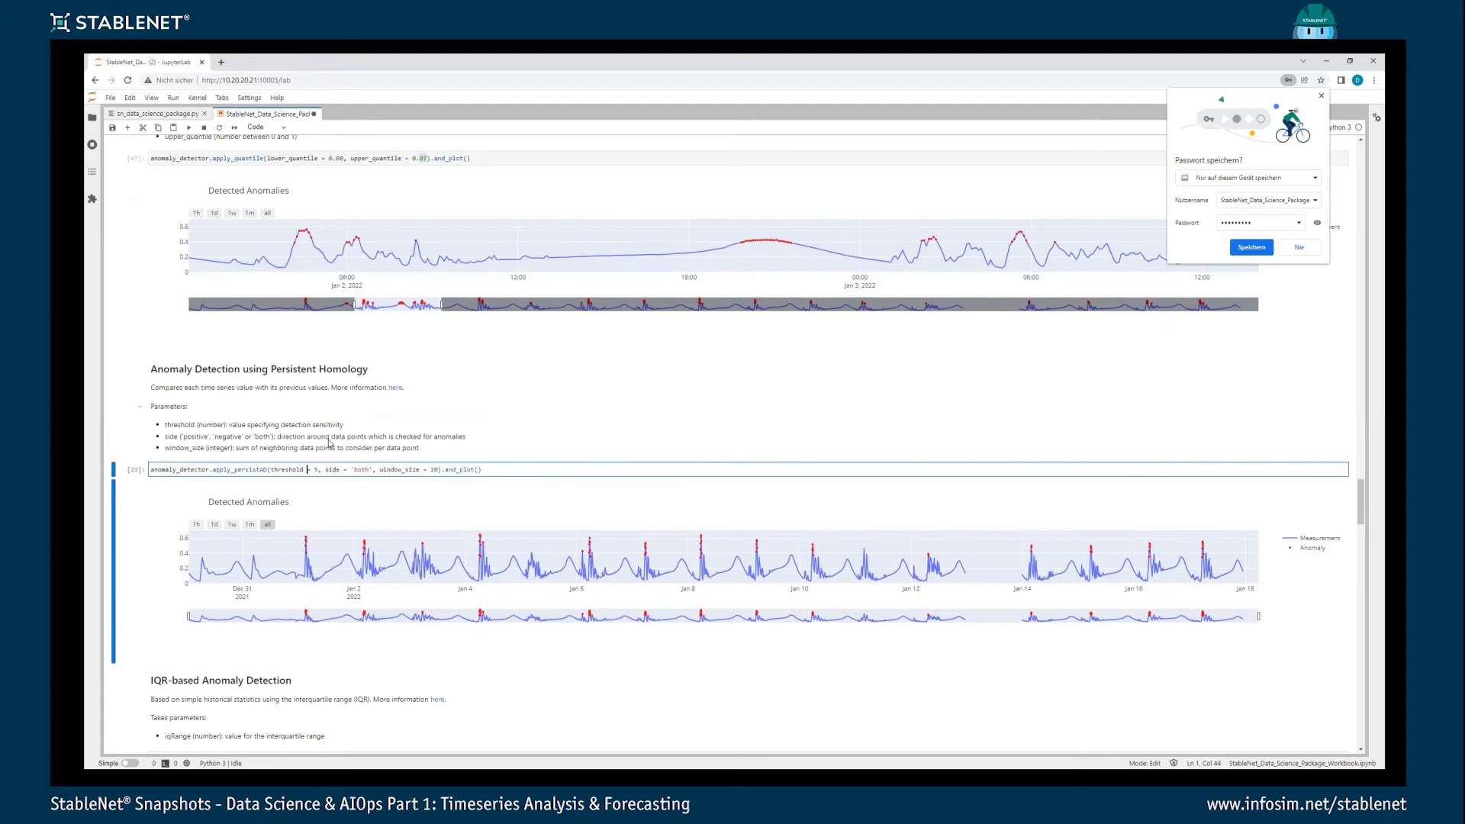
pyautogui.hotkey('ctrl', 'Return')
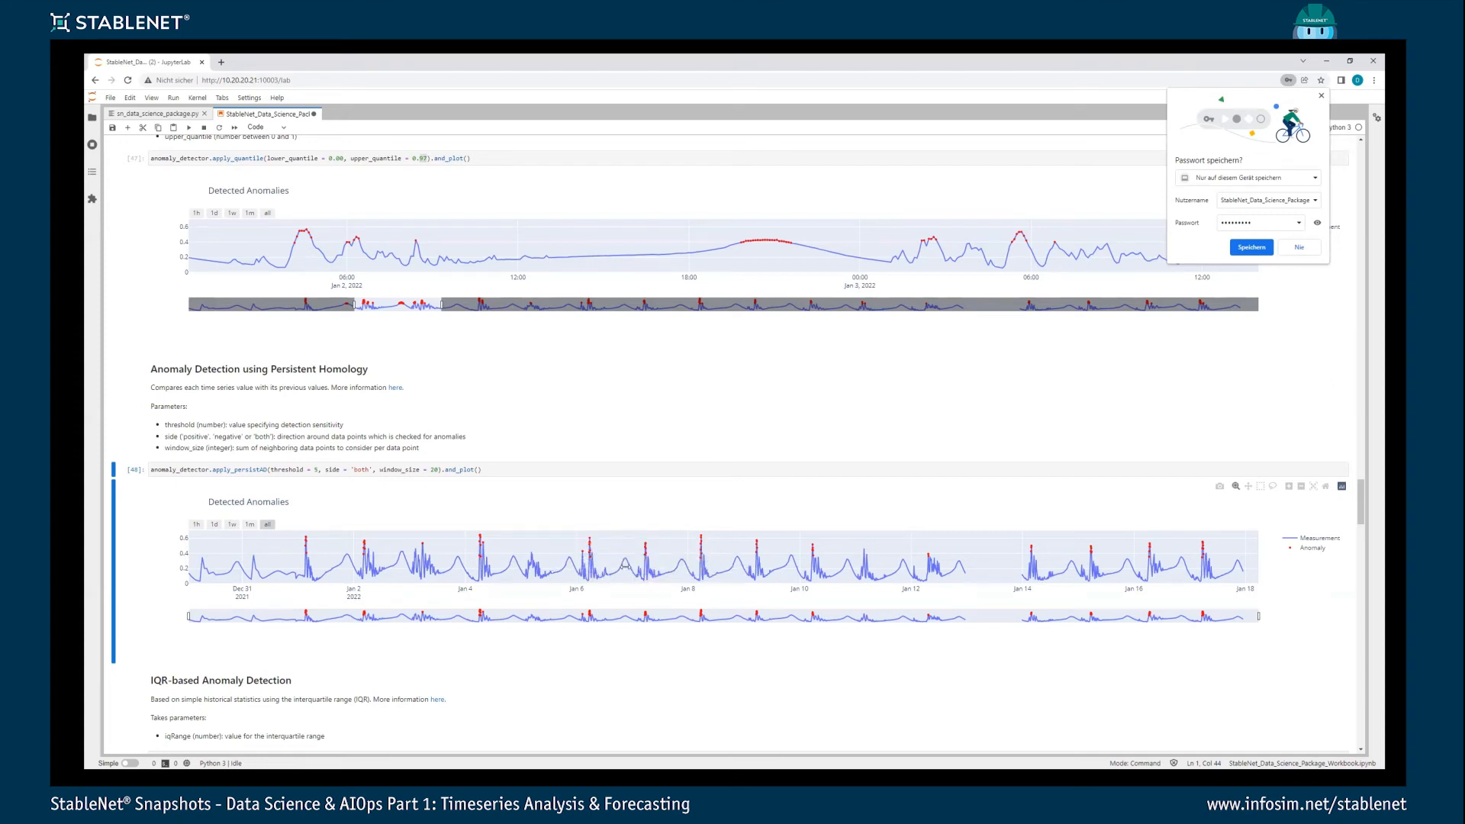
# - Run the IQR-based anomaly detection with iqRange 1 and view its plot
pyautogui.scroll(-2, 365, 582)
pyautogui.scroll(-1, 365, 582)
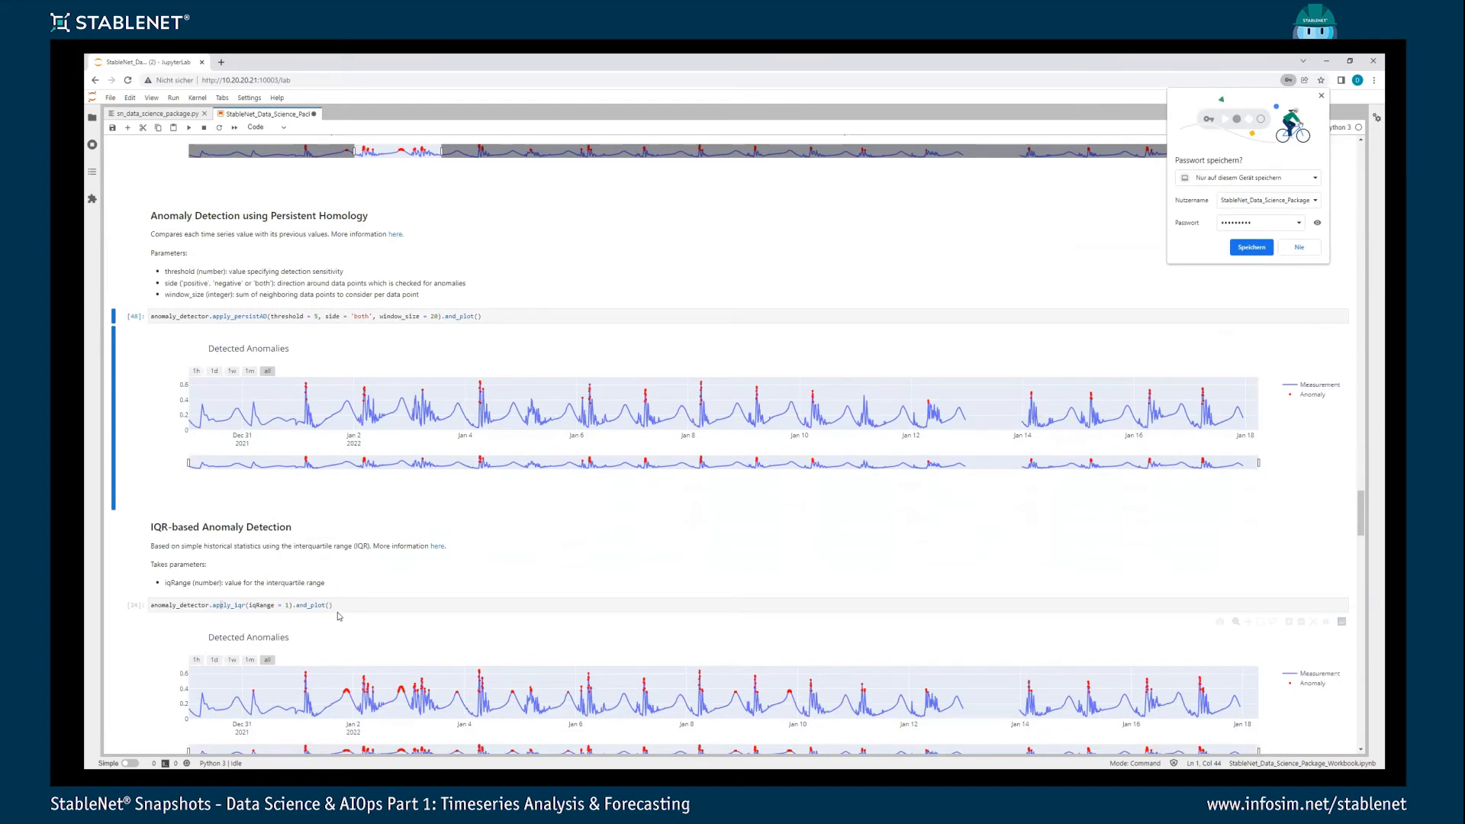
pyautogui.click(338, 610)
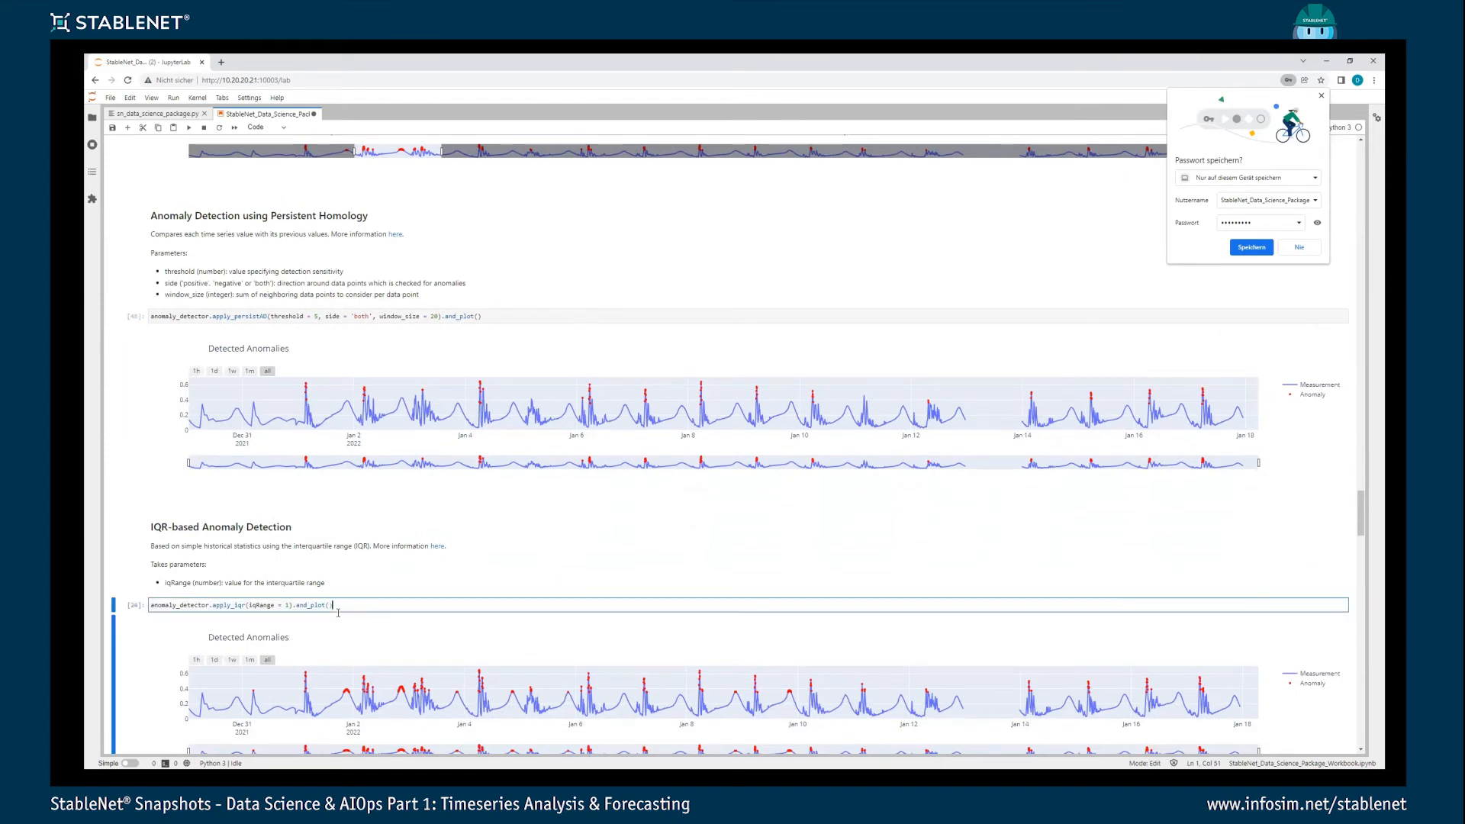
pyautogui.hotkey('shift', 'Return')
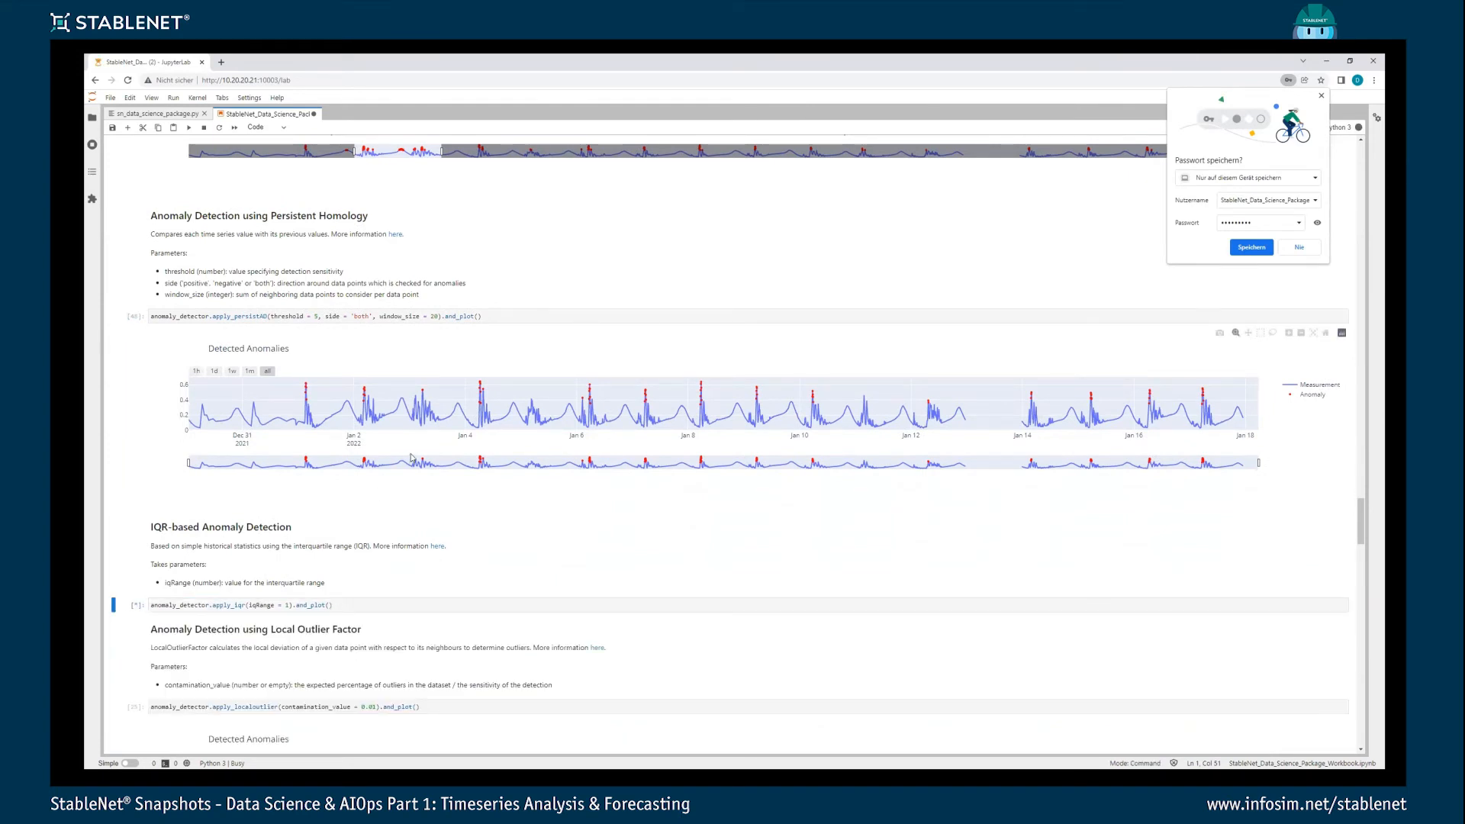
pyautogui.scroll(-4, 412, 454)
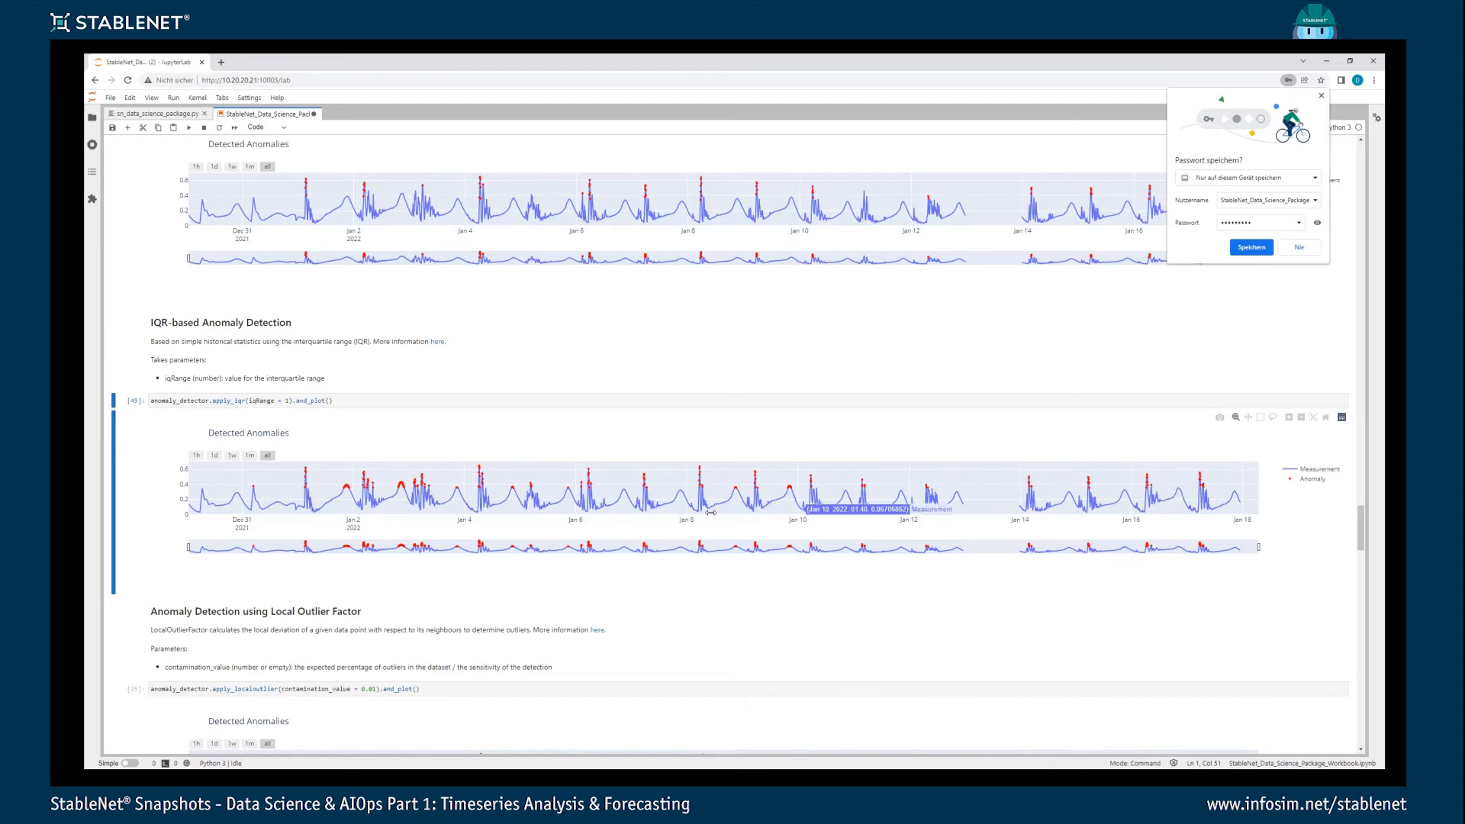
# - Run the Local Outlier Factor anomaly detection with a contamination_value of 0.01
pyautogui.scroll(-3, 710, 512)
pyautogui.click(336, 535)
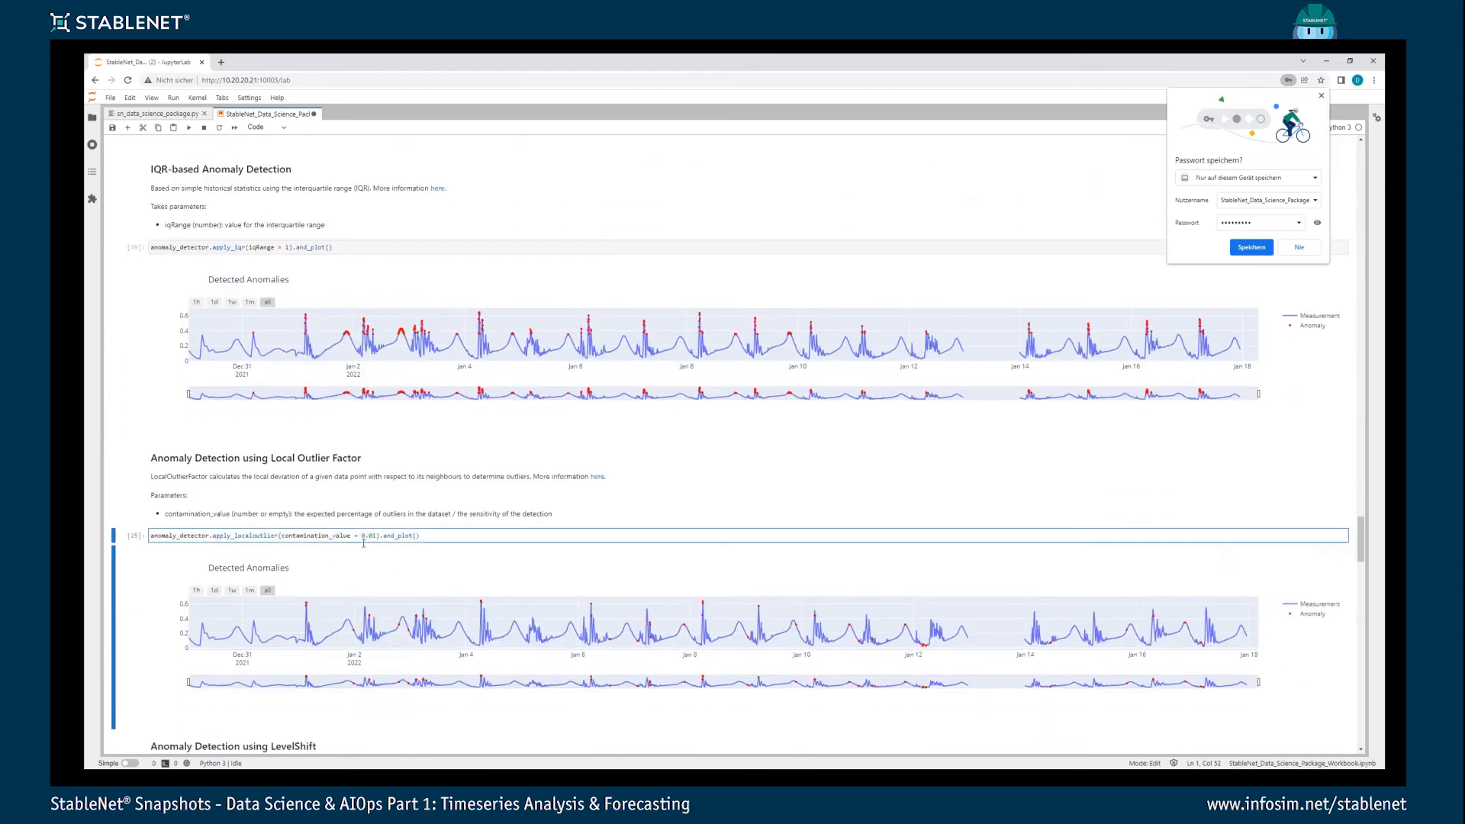
pyautogui.hotkey('ctrl', 'Return')
pyautogui.scroll(-3, 627, 606)
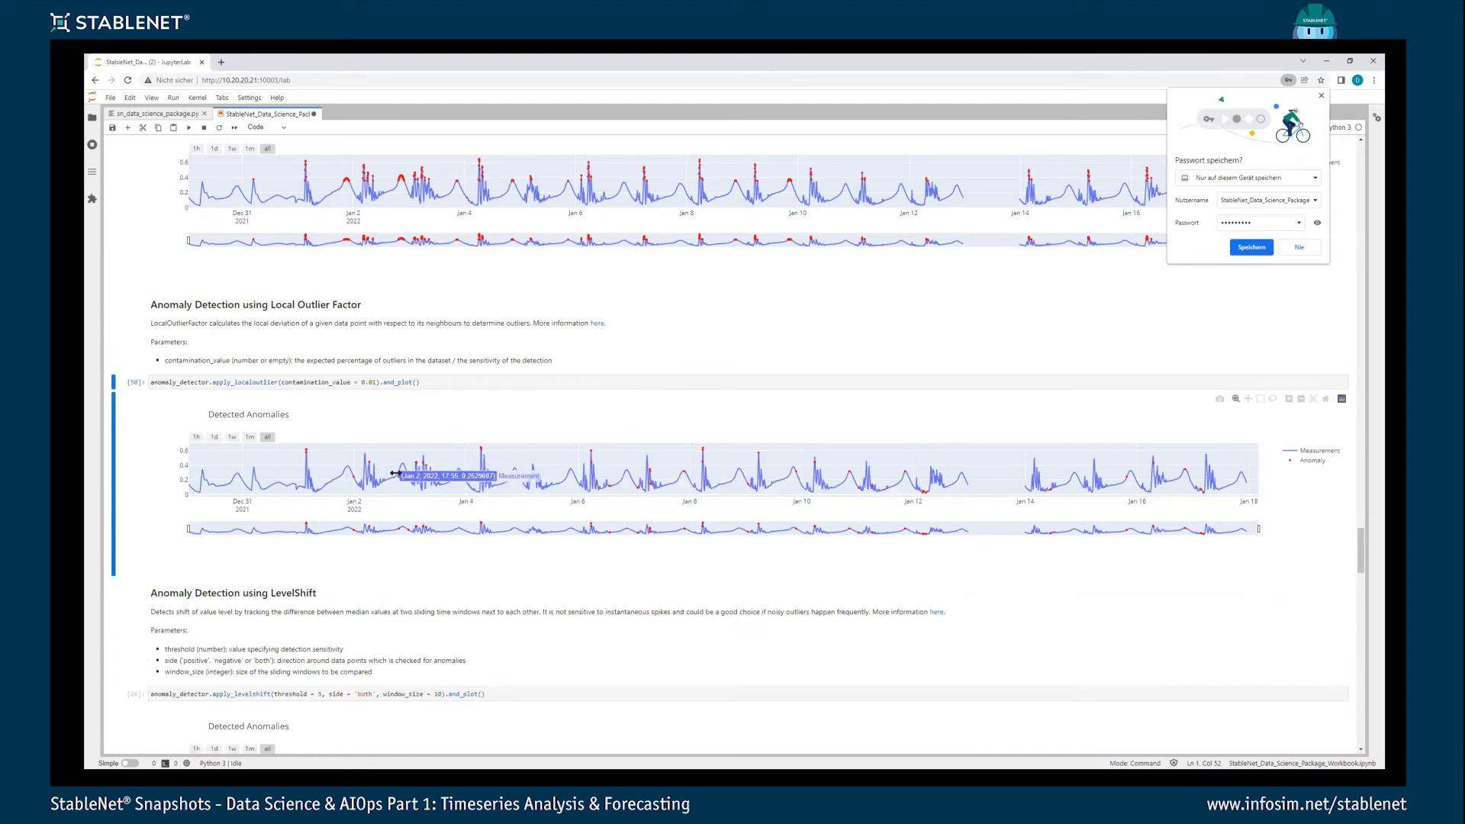
# - Run the LevelShift anomaly detection with threshold 3, side 'both' and window_size 10
pyautogui.scroll(-3, 408, 490)
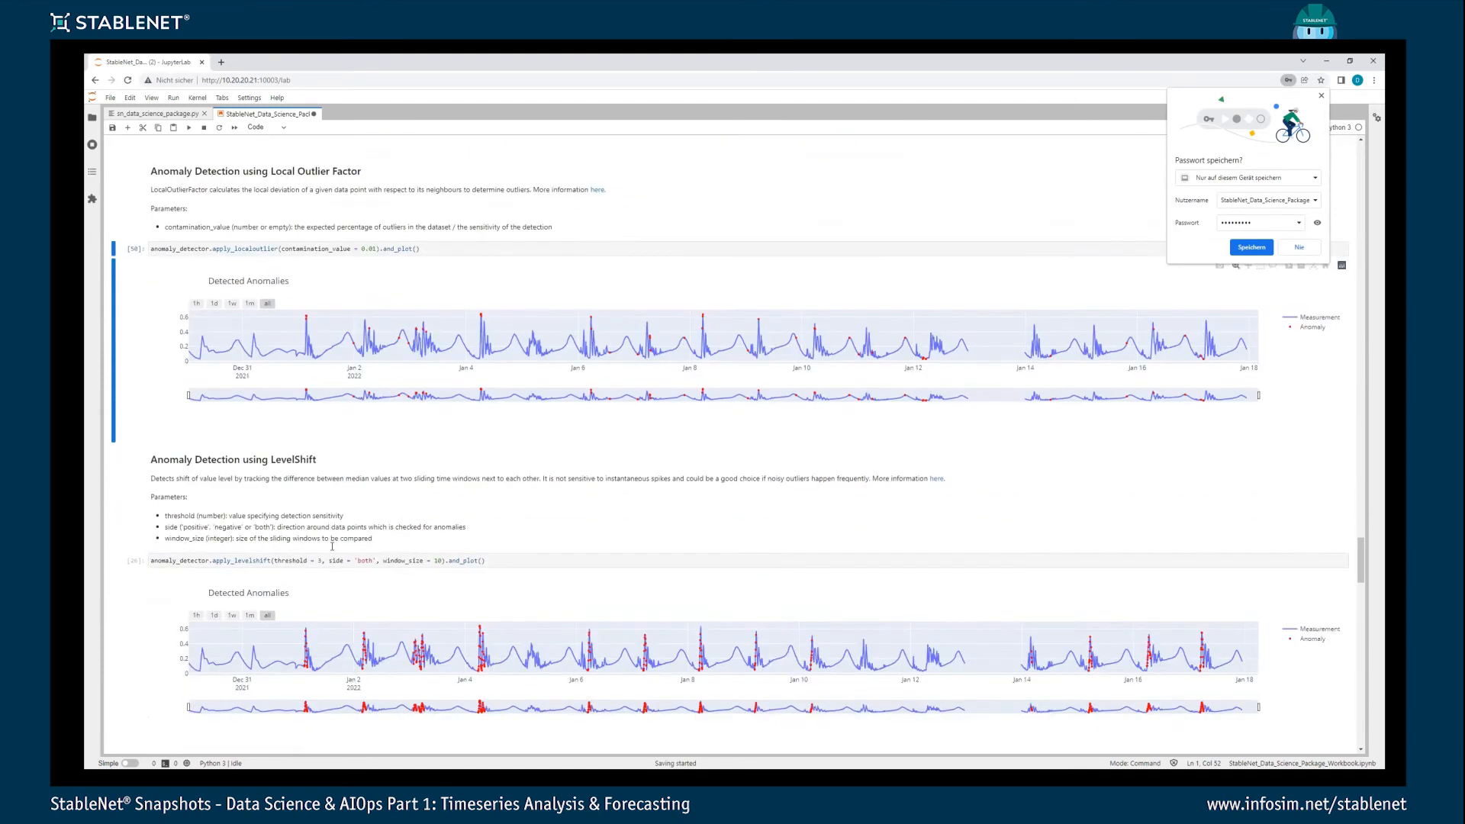
pyautogui.click(328, 540)
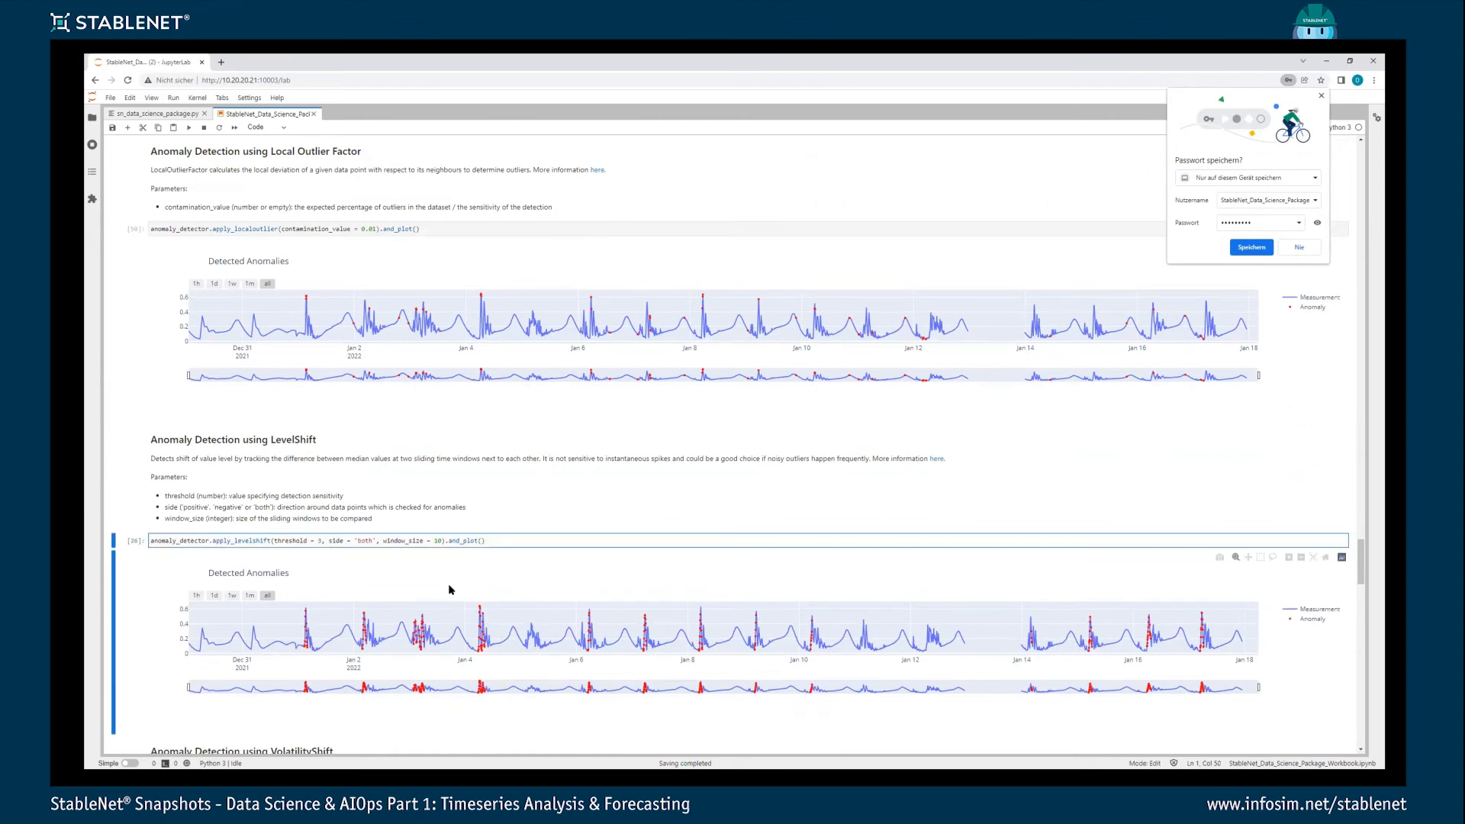
pyautogui.hotkey('ctrl', 'Return')
pyautogui.scroll(-3, 497, 538)
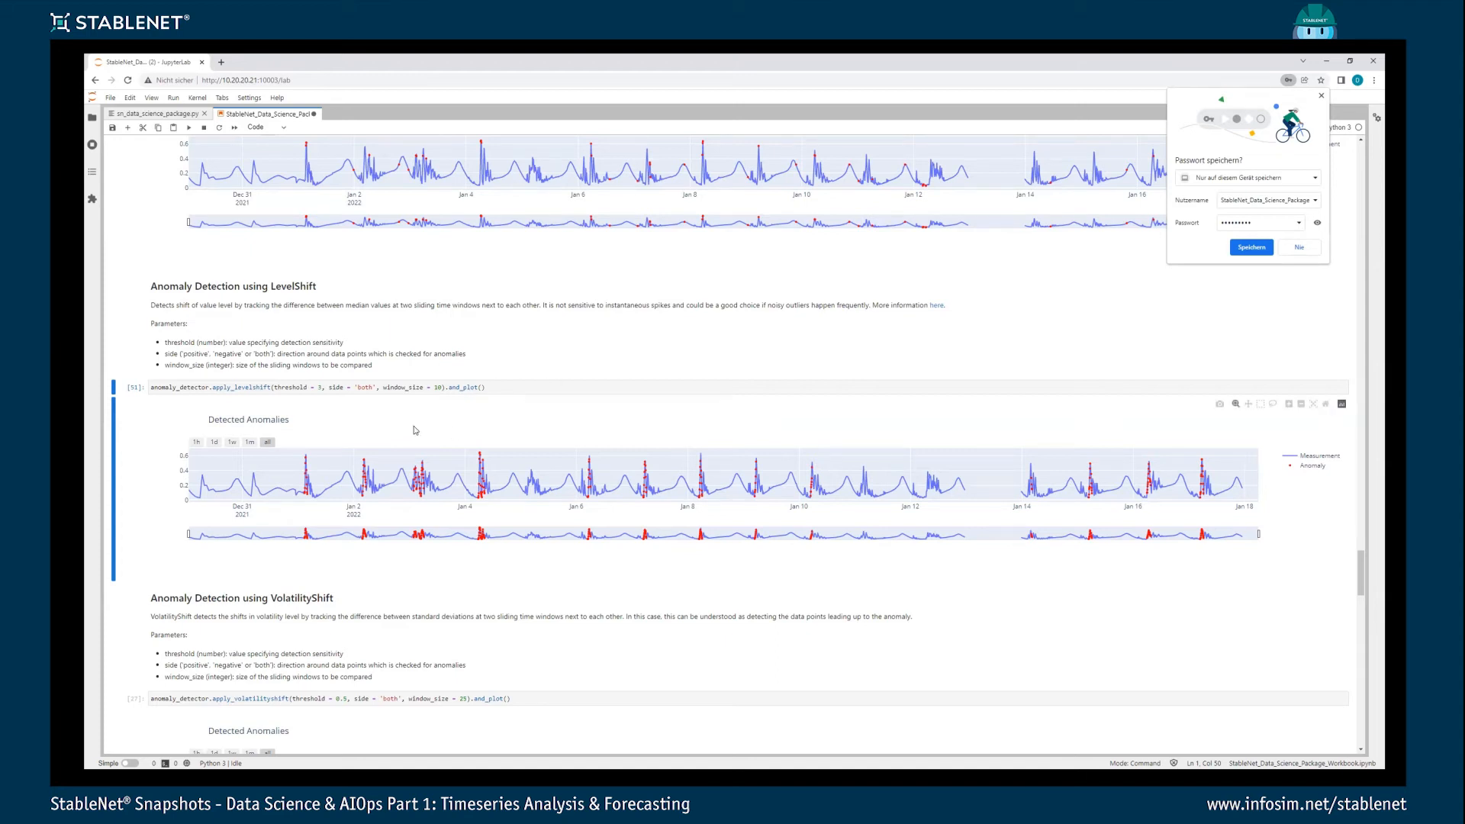
pyautogui.moveTo(485, 469)
# - Run the VolatilityShift anomaly detection with threshold 0.5 and side 'both', and view its plot
pyautogui.scroll(-5, 387, 390)
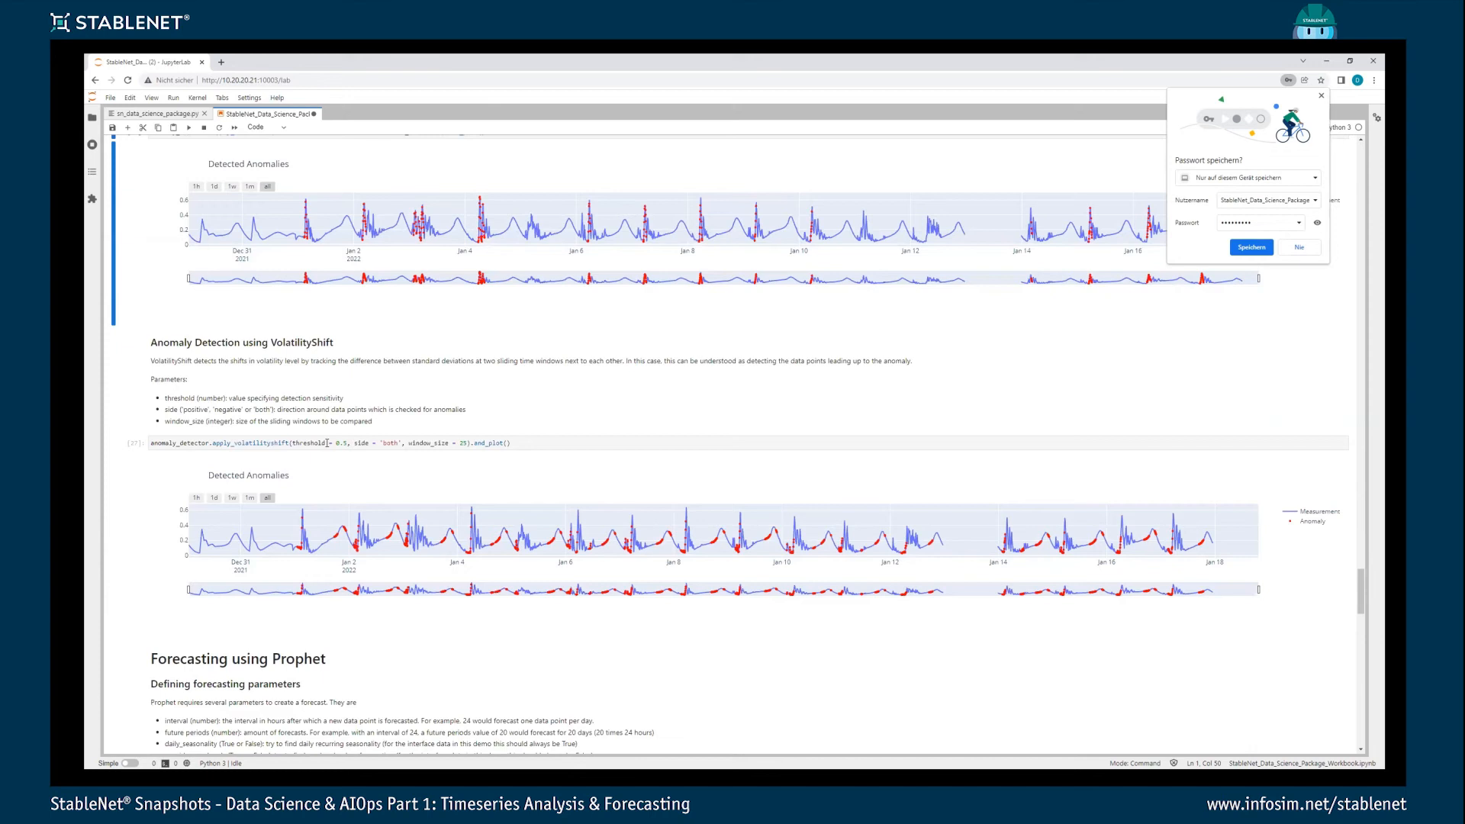
pyautogui.click(327, 443)
pyautogui.hotkey('ctrl', 'Return')
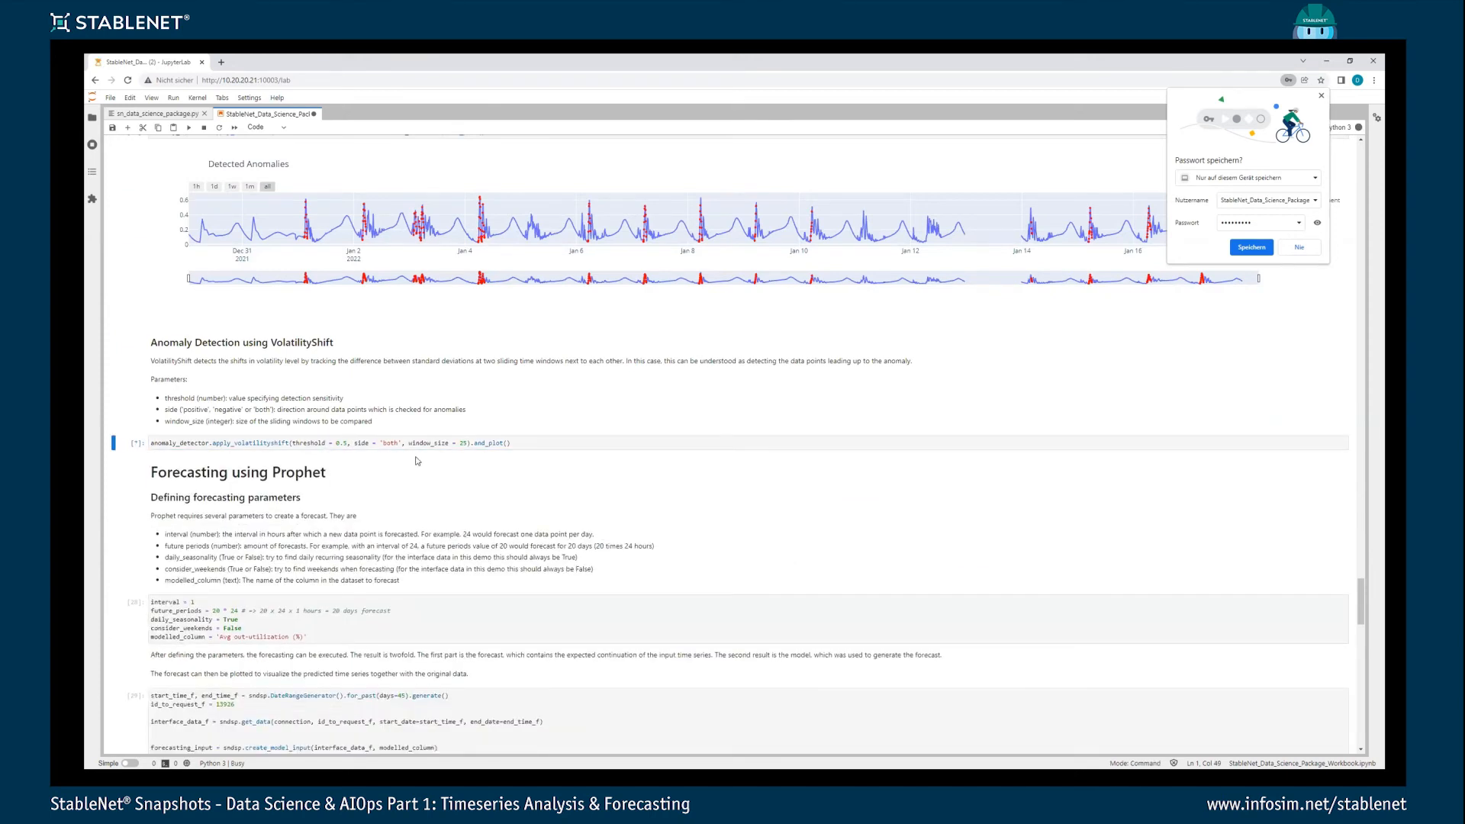
pyautogui.scroll(-2, 467, 495)
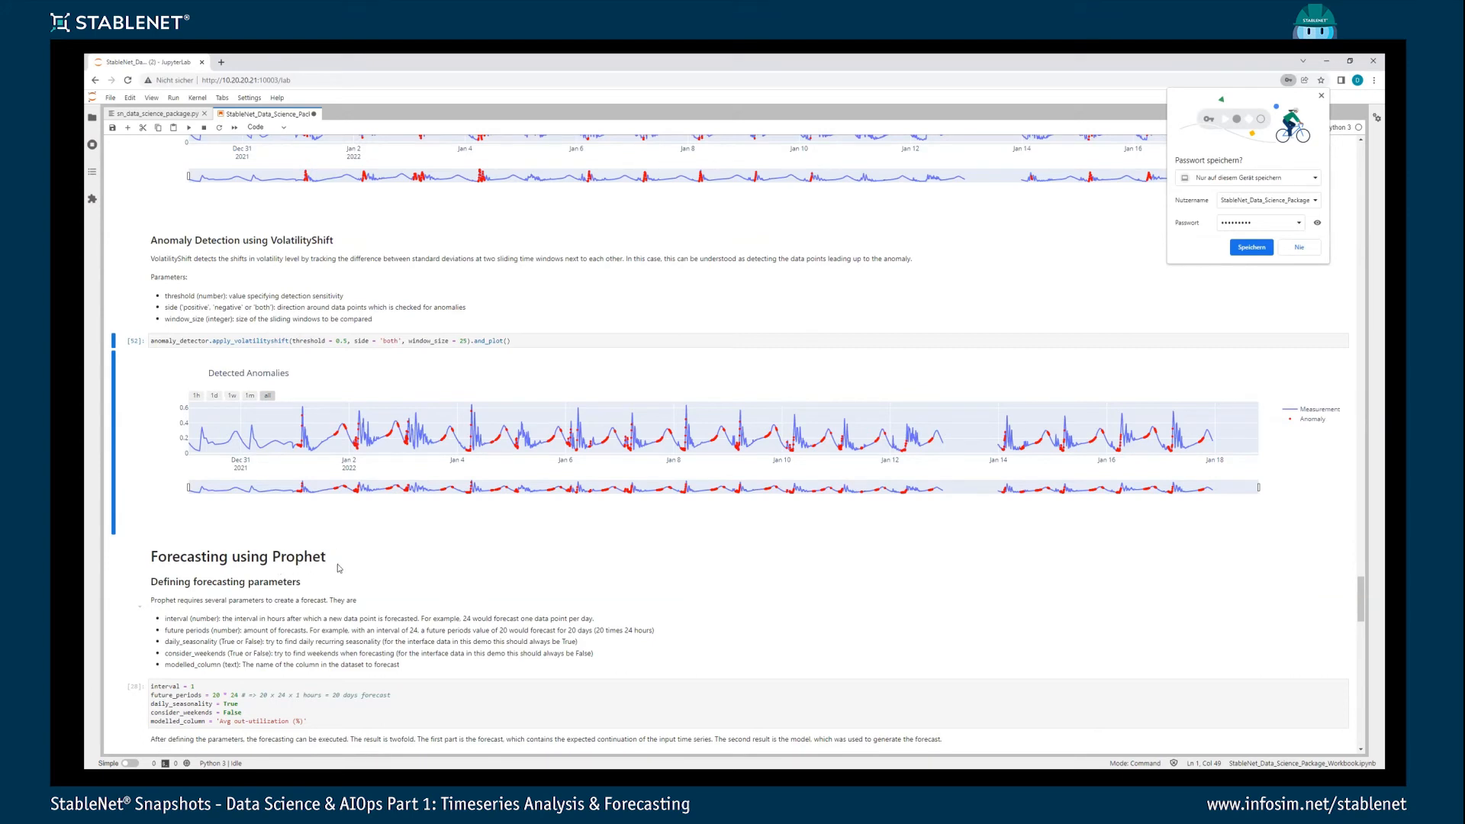
# - Run the Prophet parameter cell with interval 1, future_periods 20 * 24, daily seasonality on, weekends off and column 'Avg out-utilization (%)'
pyautogui.scroll(-2, 349, 504)
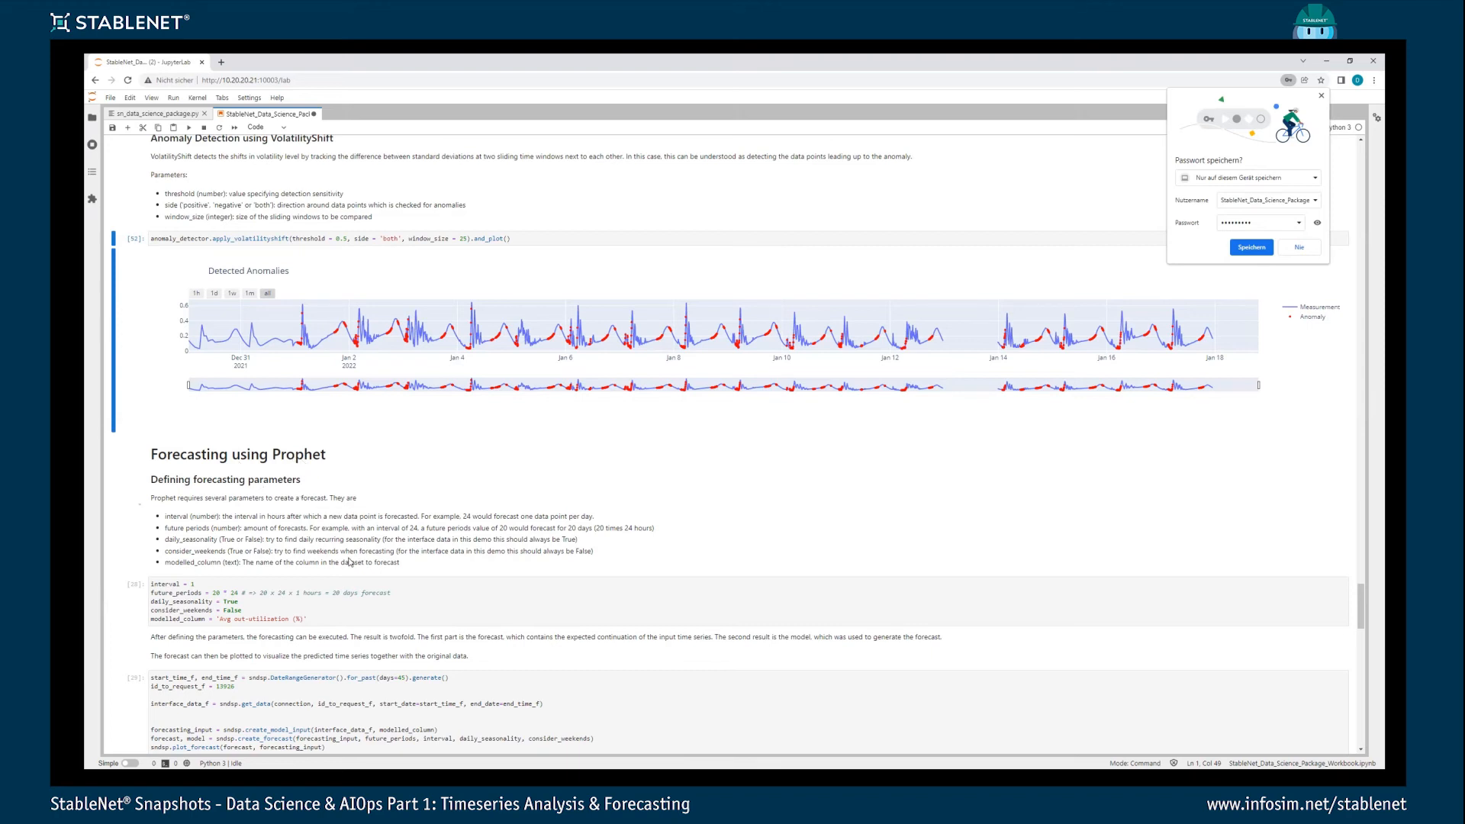
pyautogui.scroll(-3, 382, 516)
pyautogui.click(417, 516)
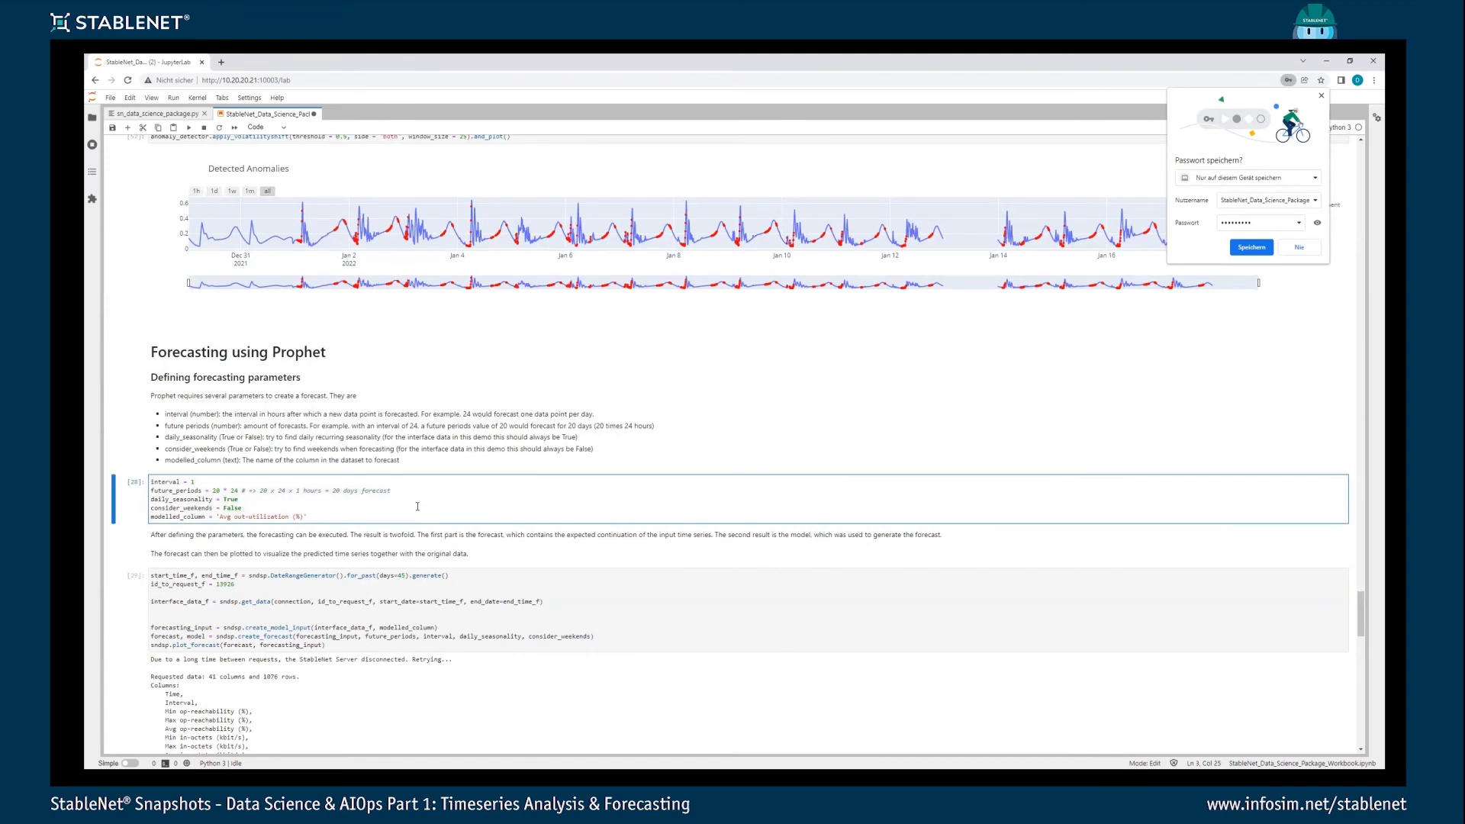
pyautogui.scroll(-1, 418, 516)
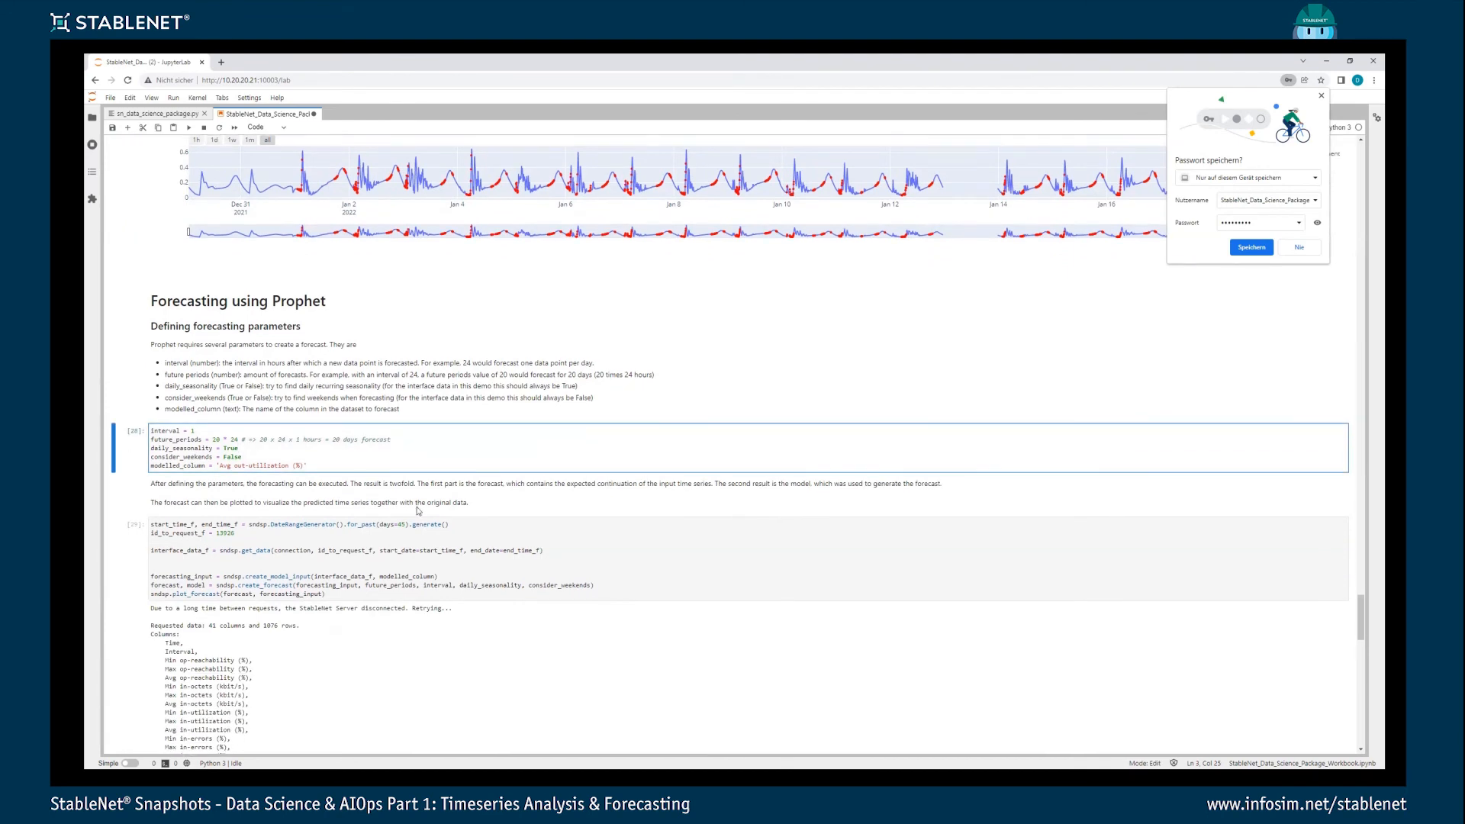
pyautogui.hotkey('ctrl', 'Return')
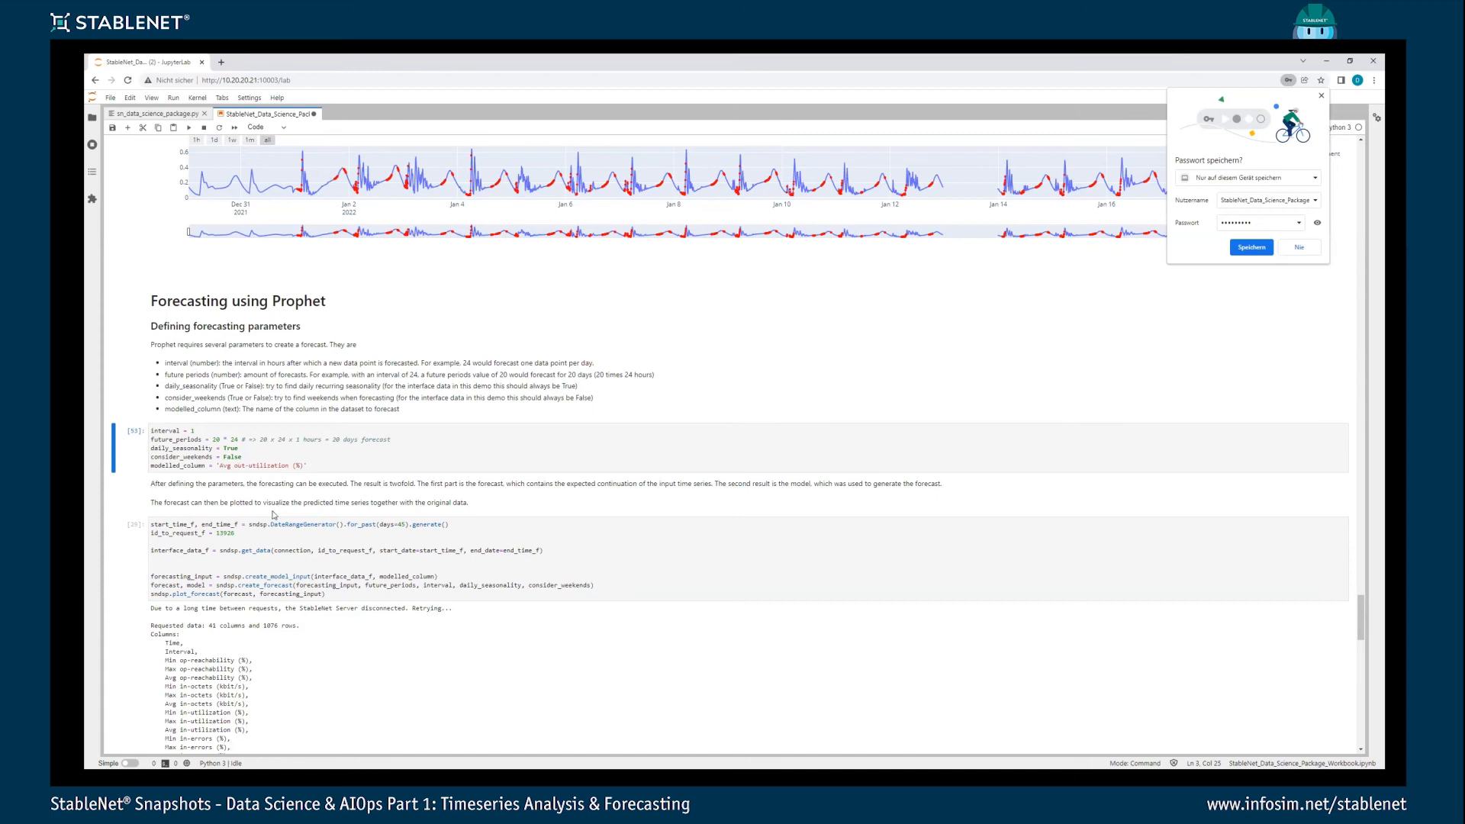
# - Request the interface data for the past 45 days, create its forecast and plot the time series forecasting chart
pyautogui.click(268, 531)
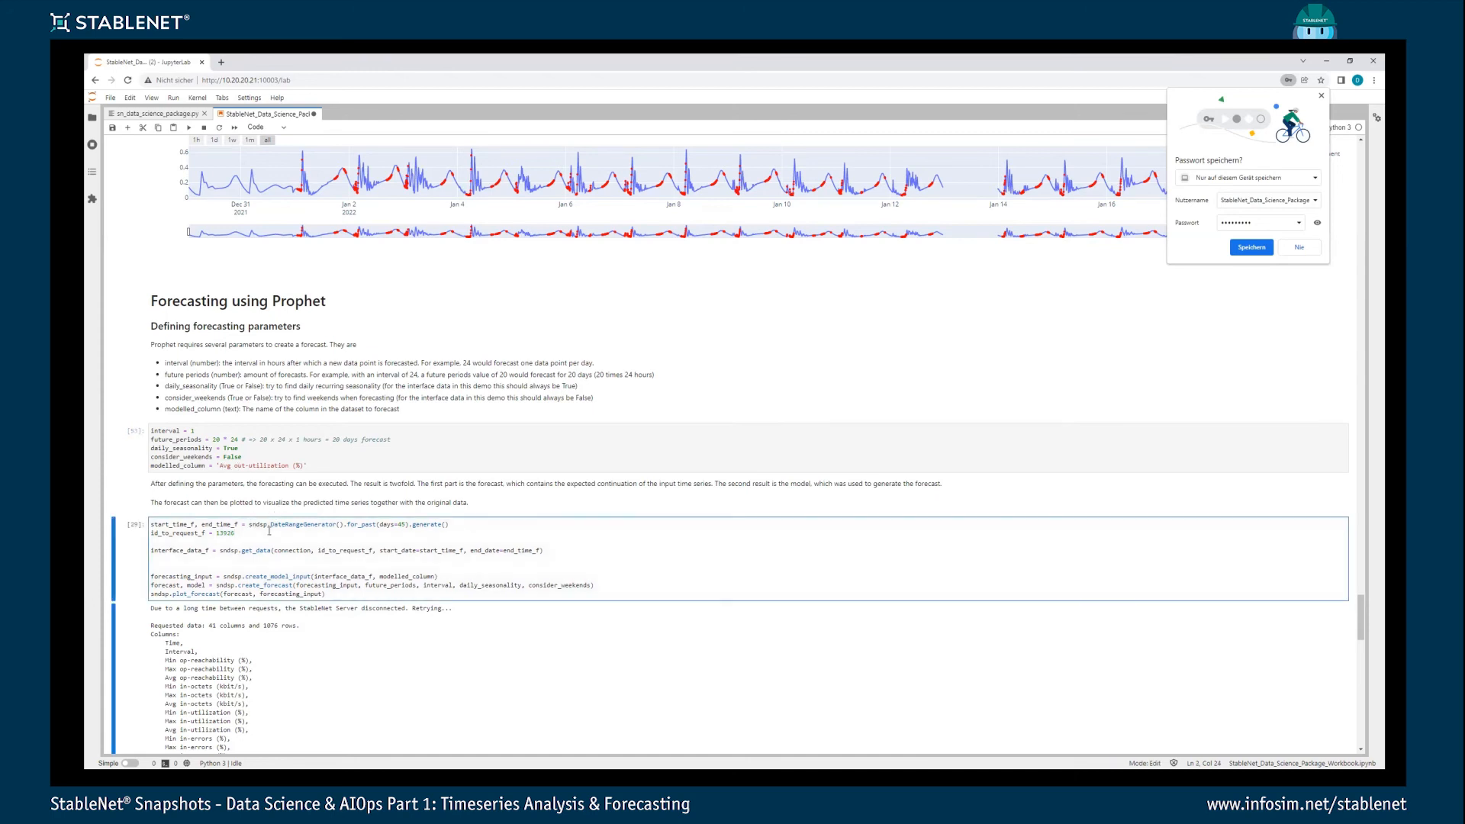
pyautogui.hotkey('ctrl', 'Return')
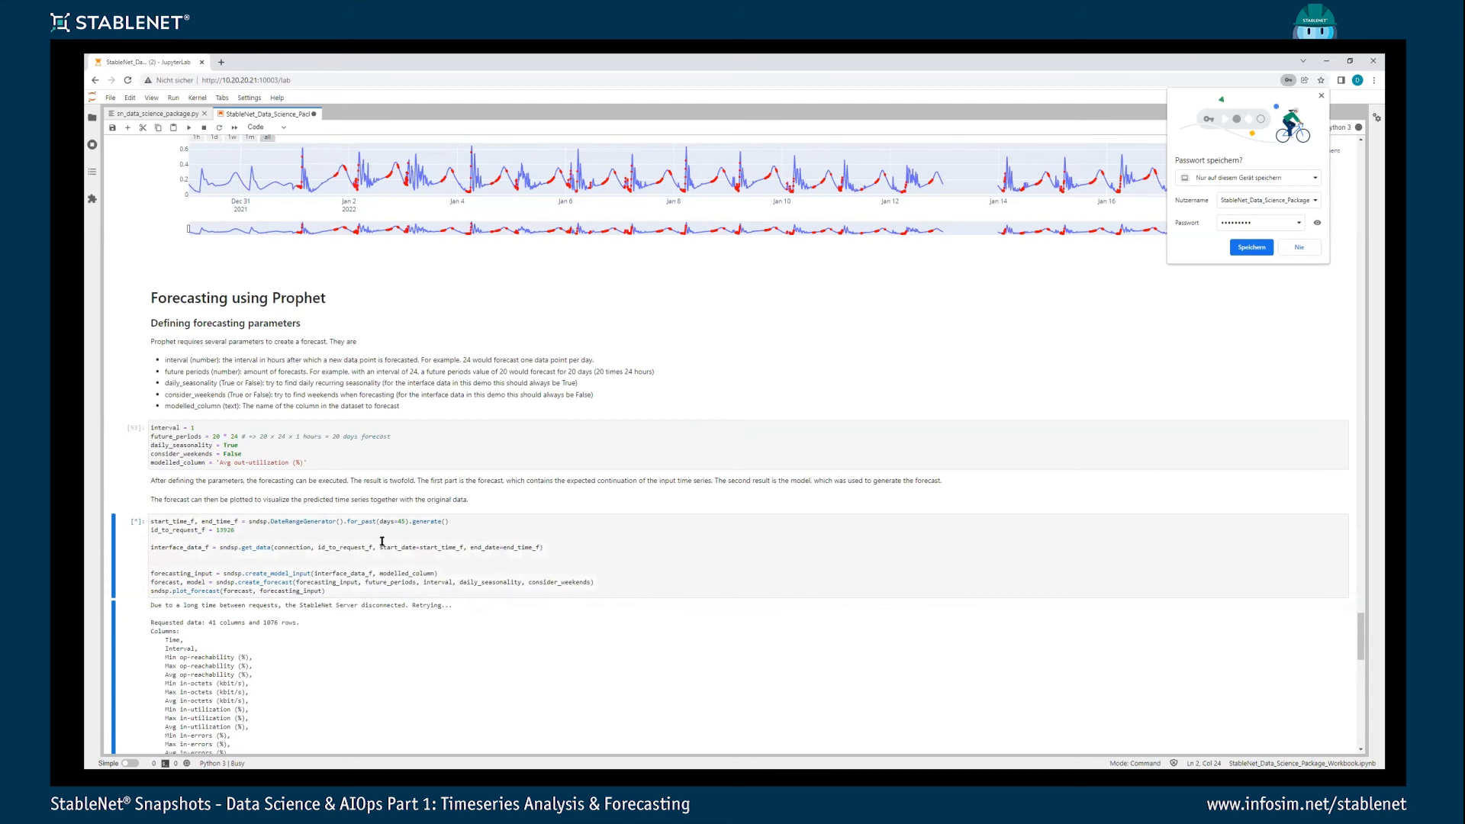
pyautogui.scroll(-2, 374, 484)
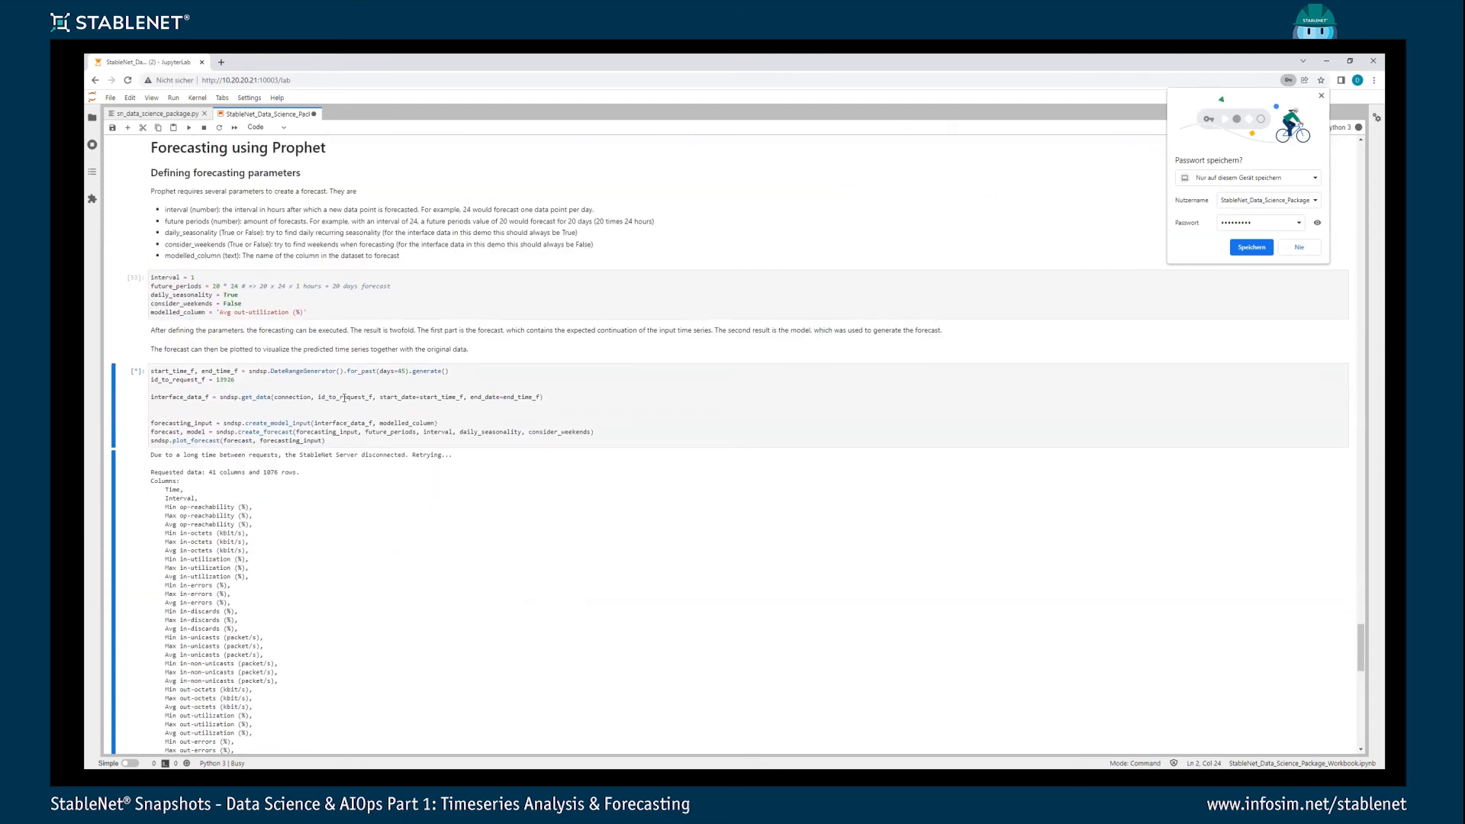
pyautogui.scroll(-4, 344, 397)
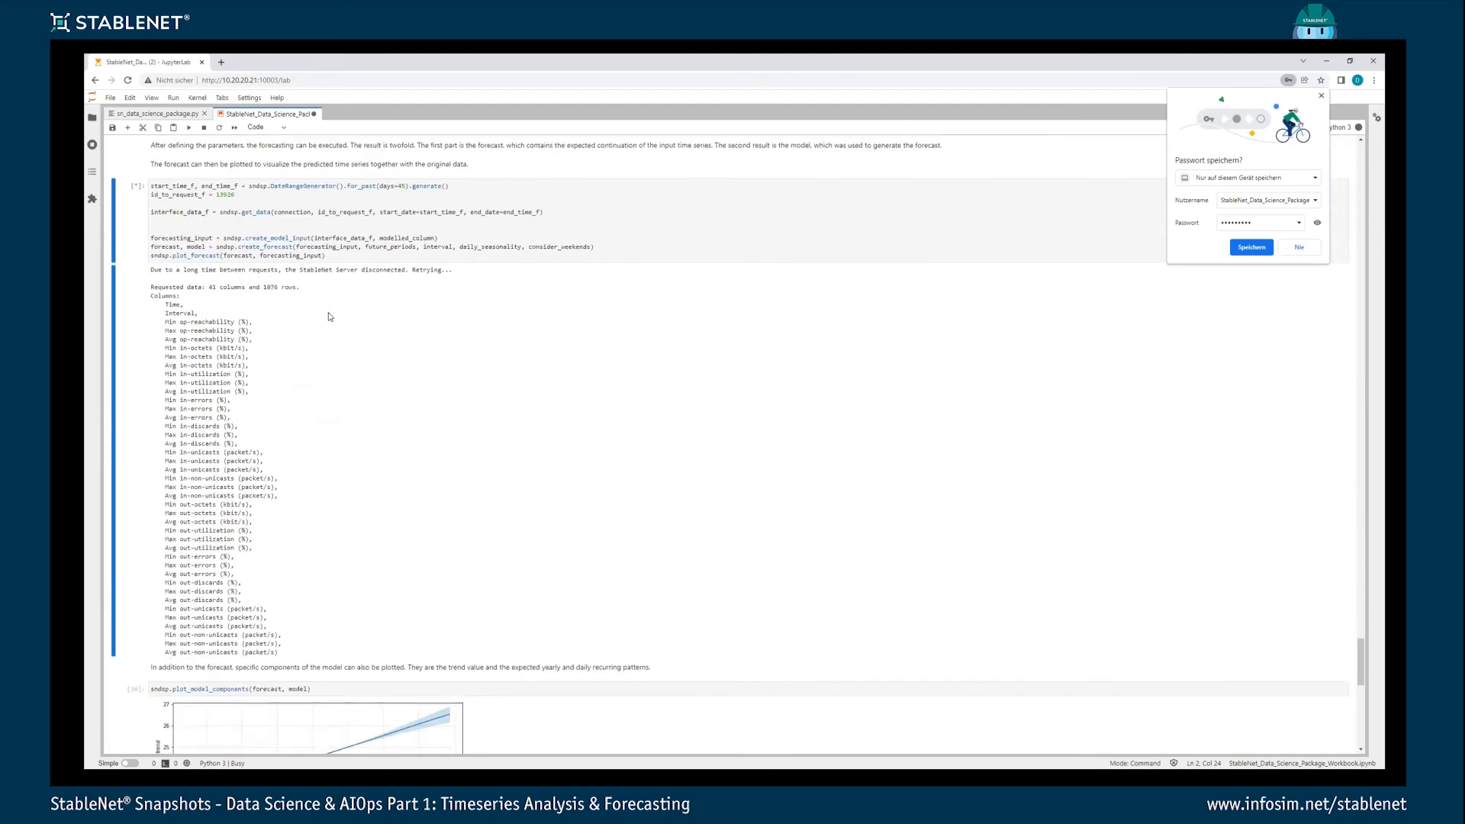
pyautogui.scroll(-2, 386, 366)
pyautogui.scroll(3, 386, 371)
pyautogui.scroll(-3, 390, 439)
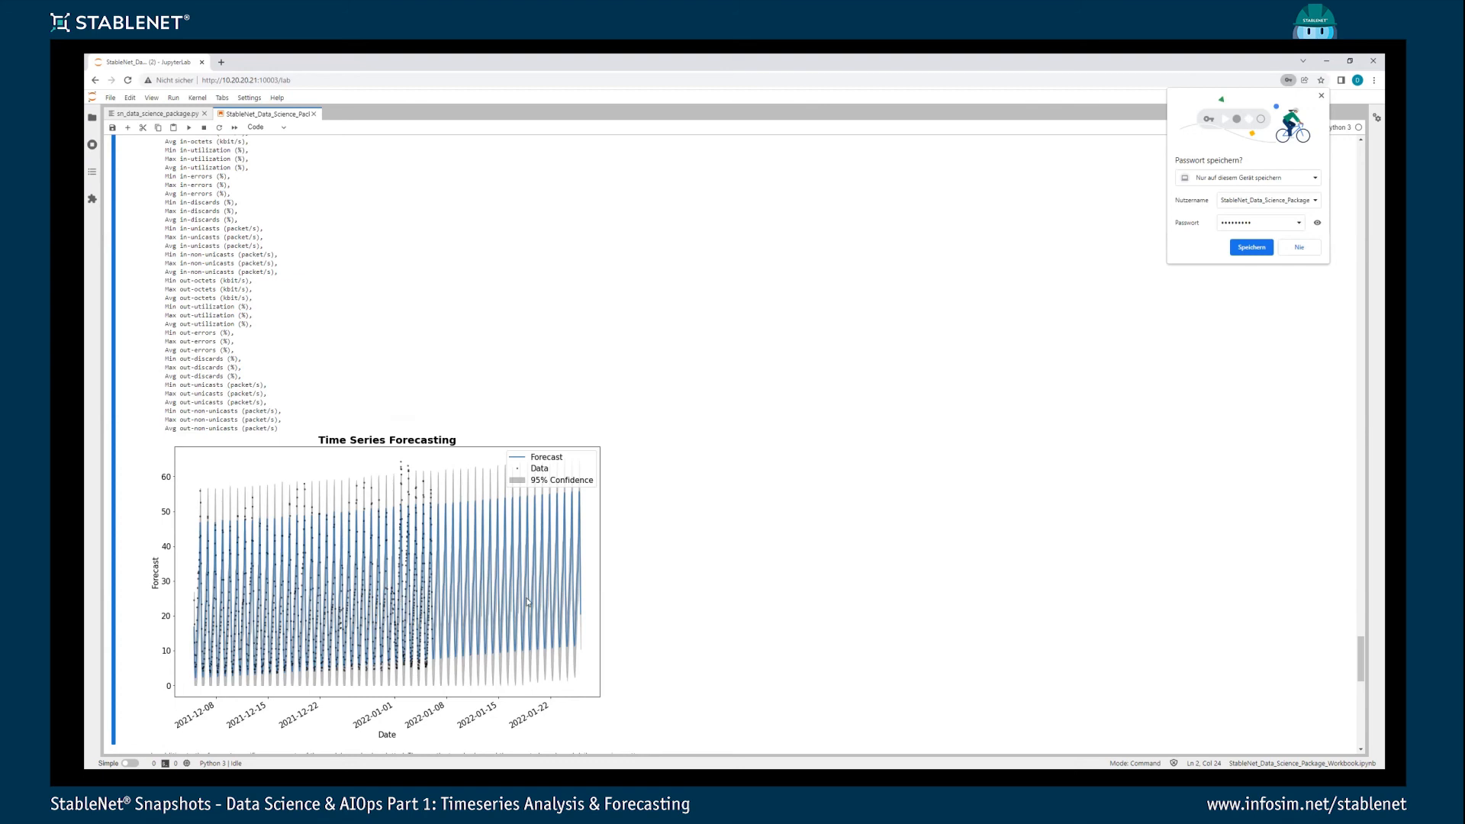
# - Plot the forecast model's components and view the trend and daily pattern charts
pyautogui.scroll(-2, 538, 557)
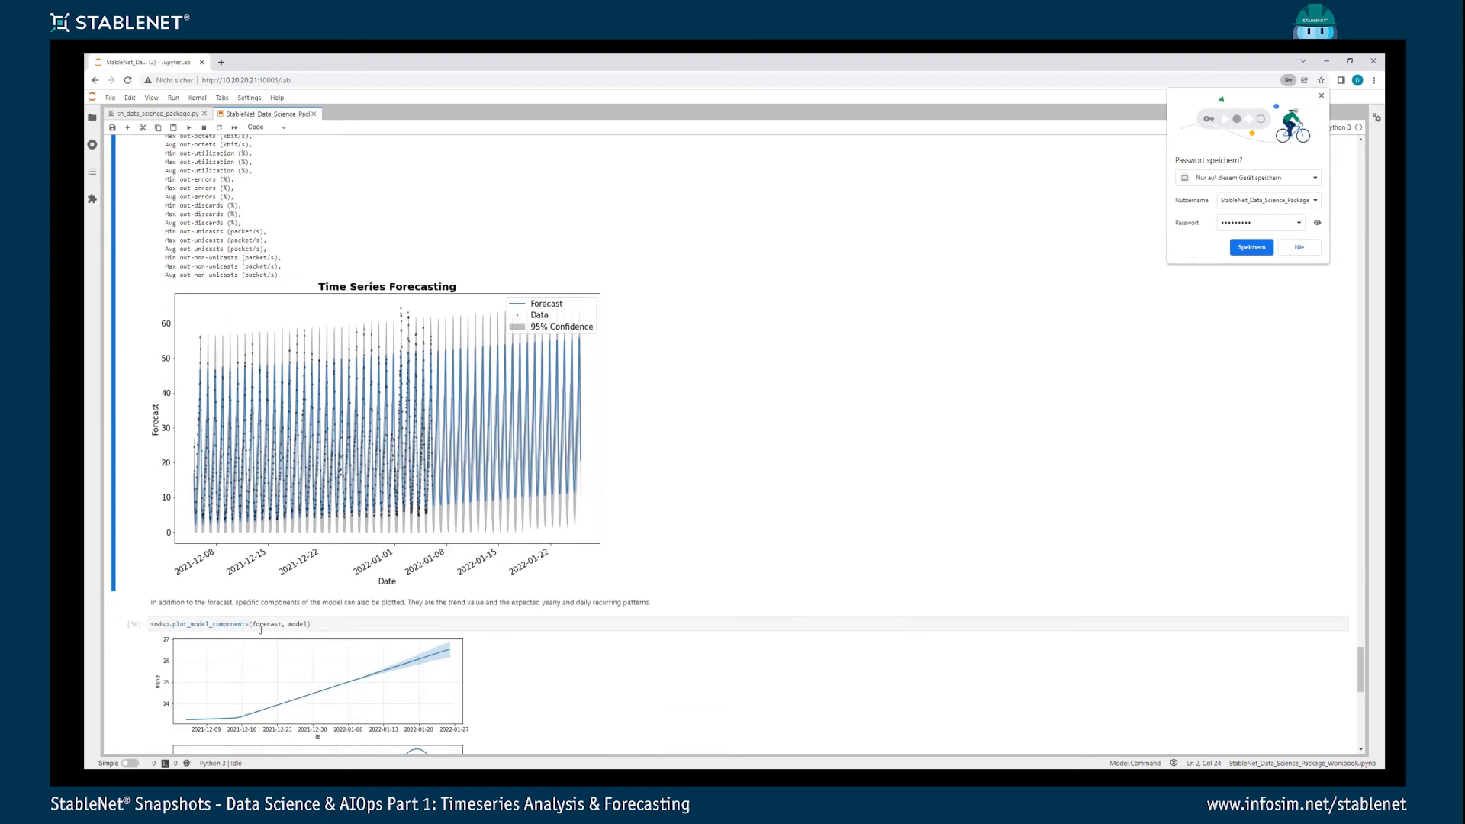
pyautogui.click(264, 624)
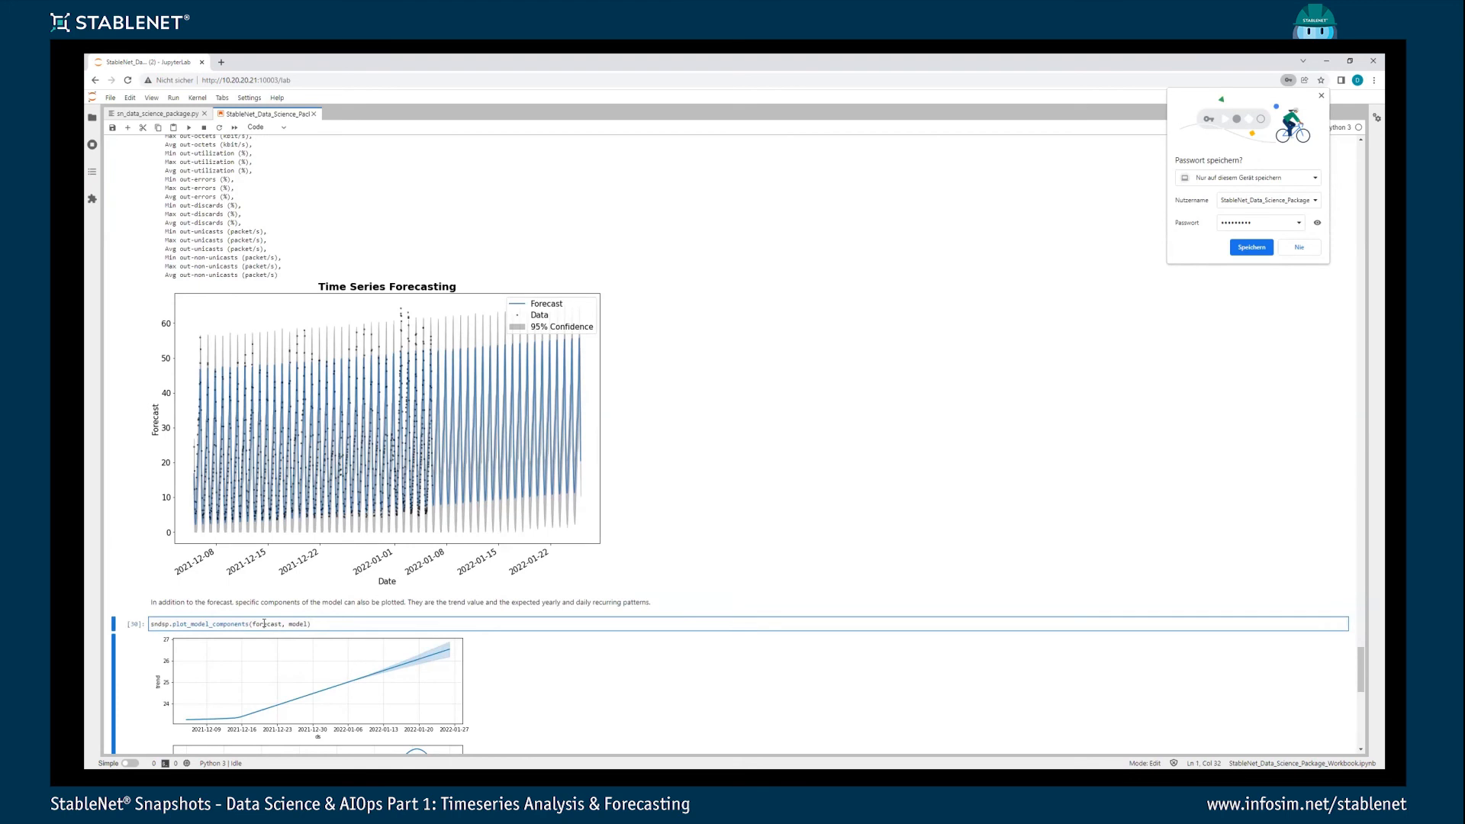
pyautogui.hotkey('ctrl', 'Return')
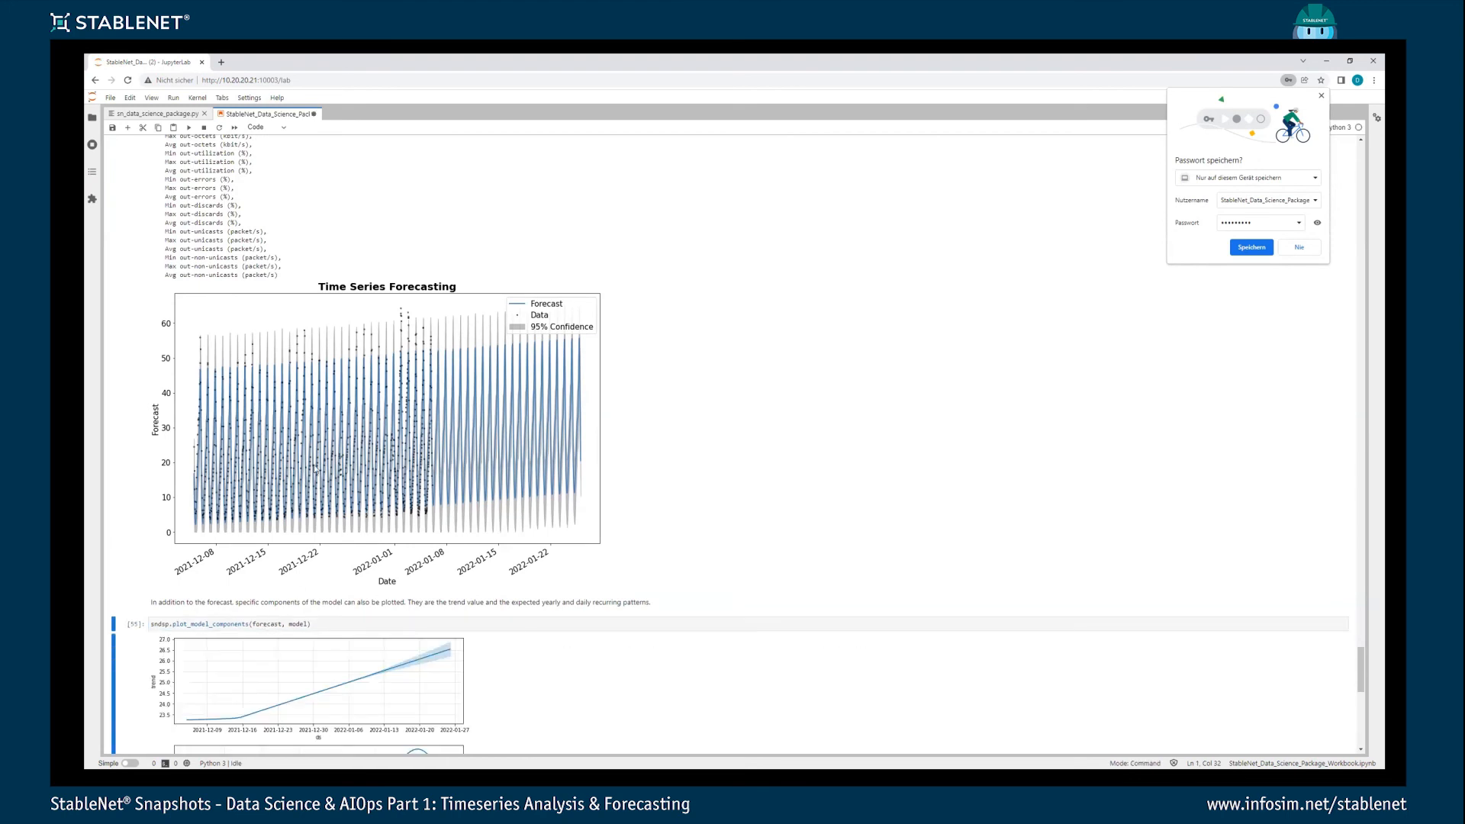
pyautogui.scroll(-3, 315, 468)
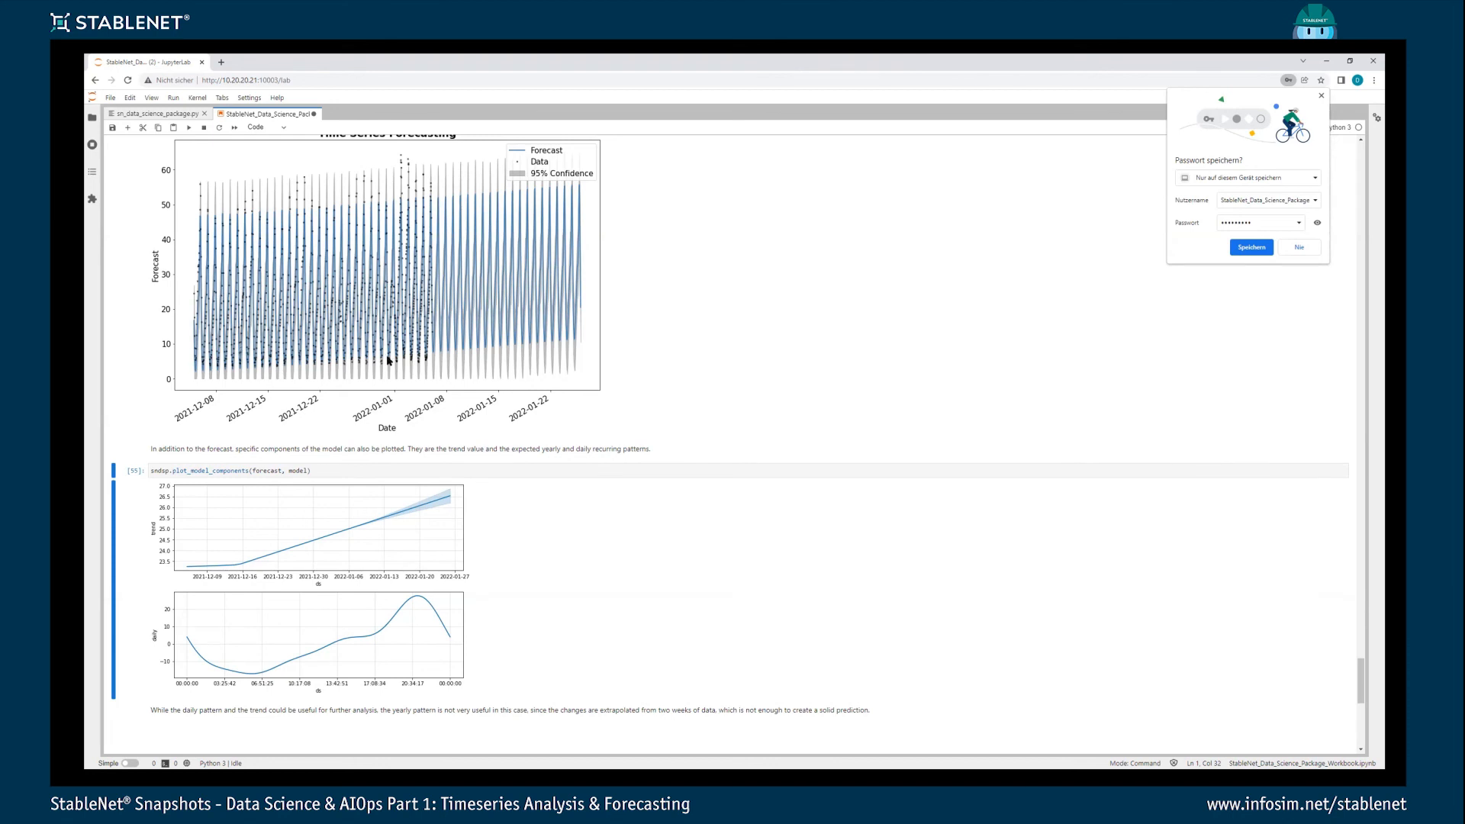
# - Return to the start of the notebook and review the setup, server connection, measurement metadata and measurement data request sections
pyautogui.scroll(5, 1210, 543)
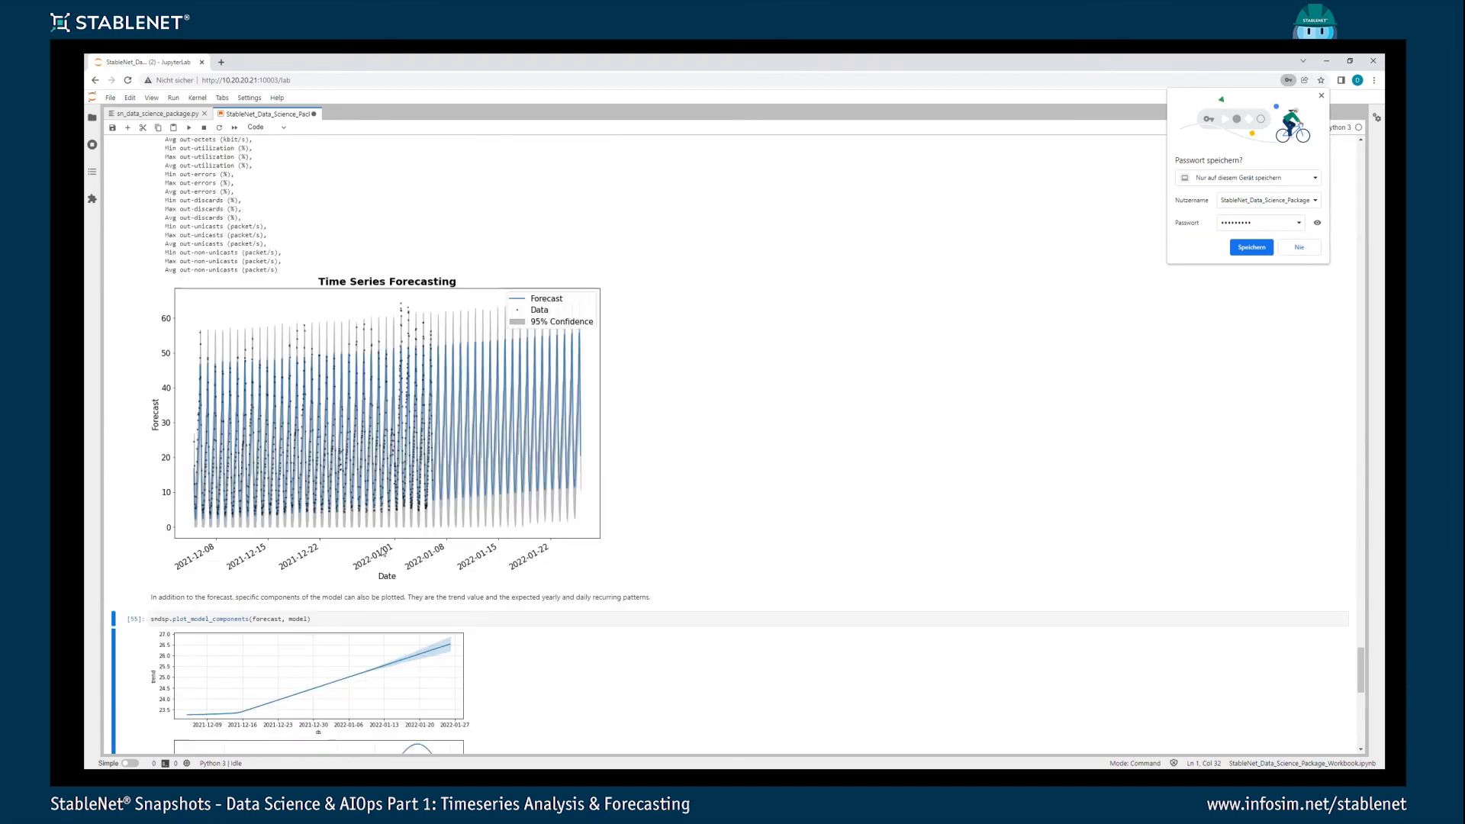
pyautogui.moveTo(1361, 650); pyautogui.dragTo(1361, 347)
pyautogui.moveTo(1341, 202); pyautogui.dragTo(1343, 154)
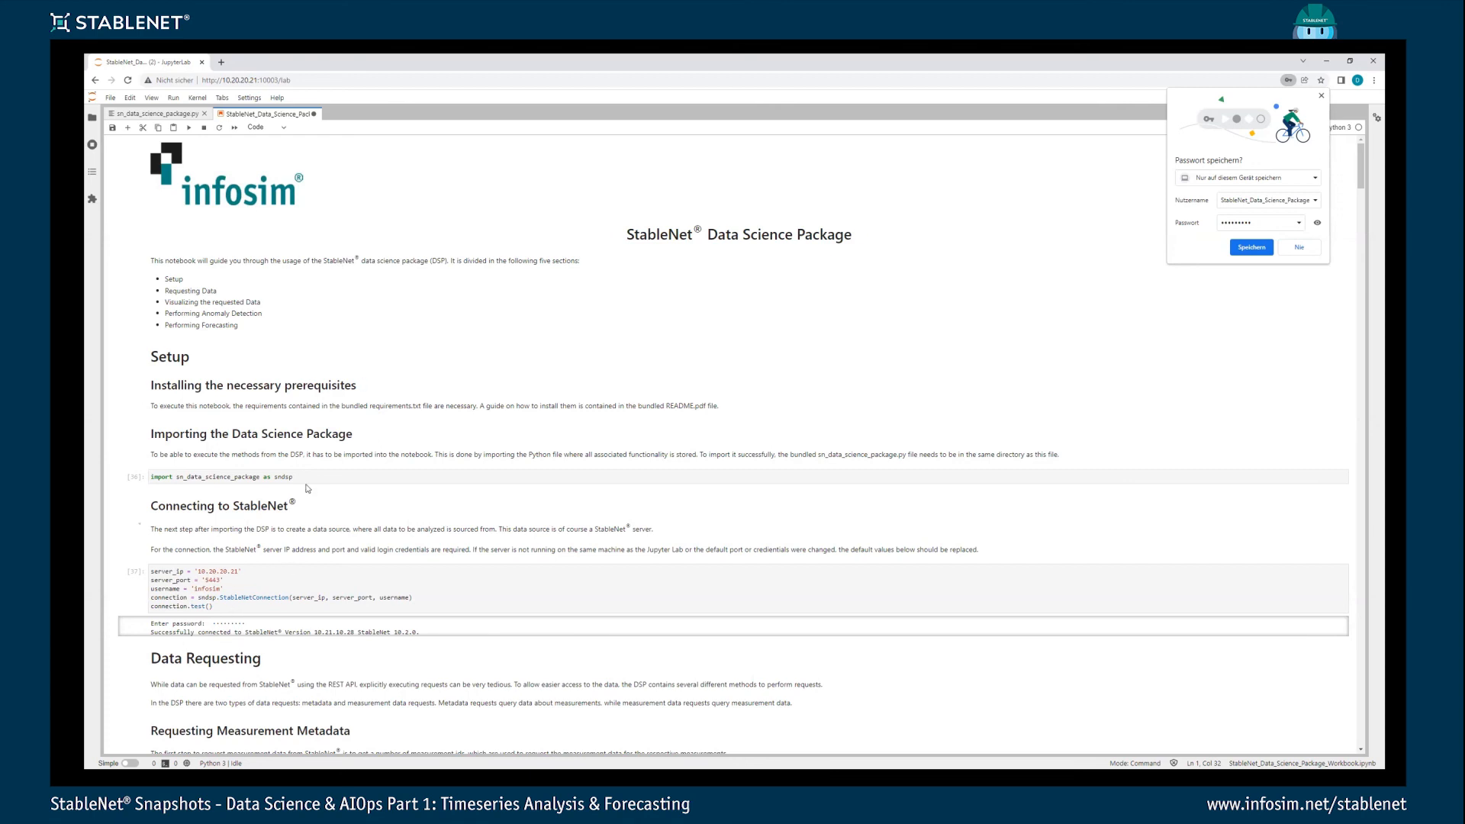
pyautogui.scroll(-1, 335, 456)
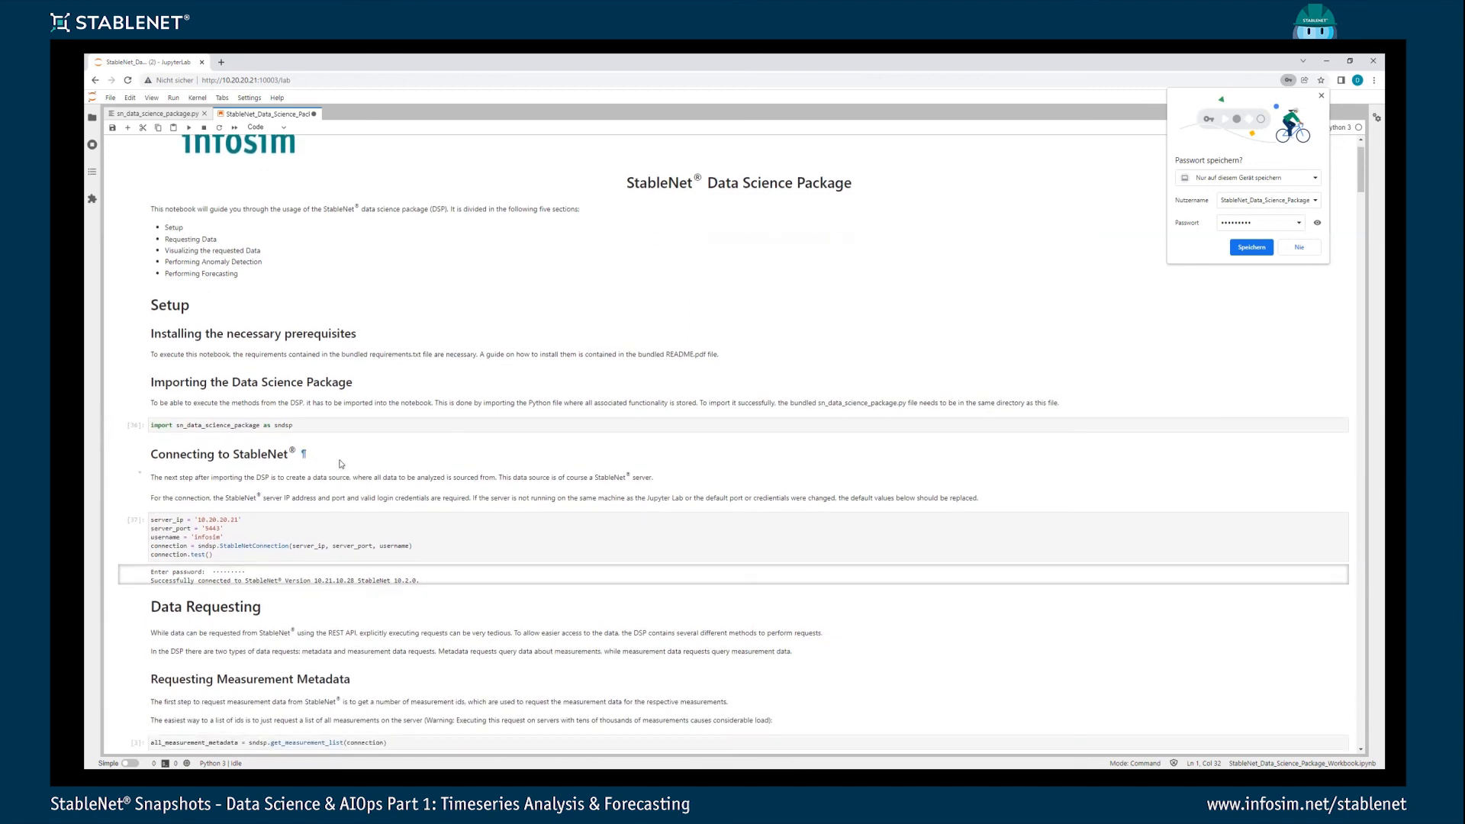
pyautogui.scroll(-2, 336, 458)
pyautogui.scroll(-2, 357, 497)
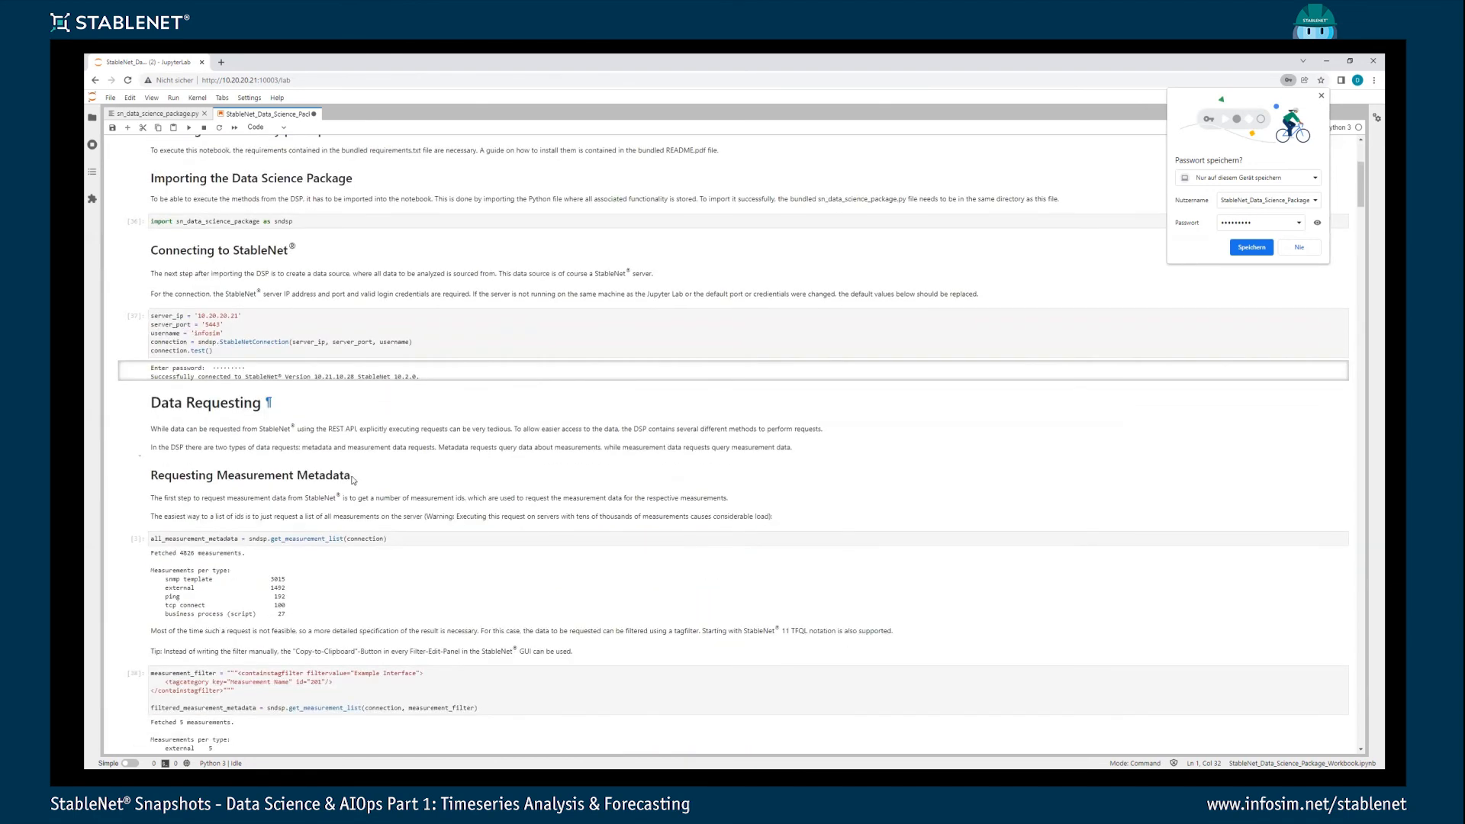
pyautogui.scroll(-3, 336, 534)
pyautogui.scroll(-8, 321, 604)
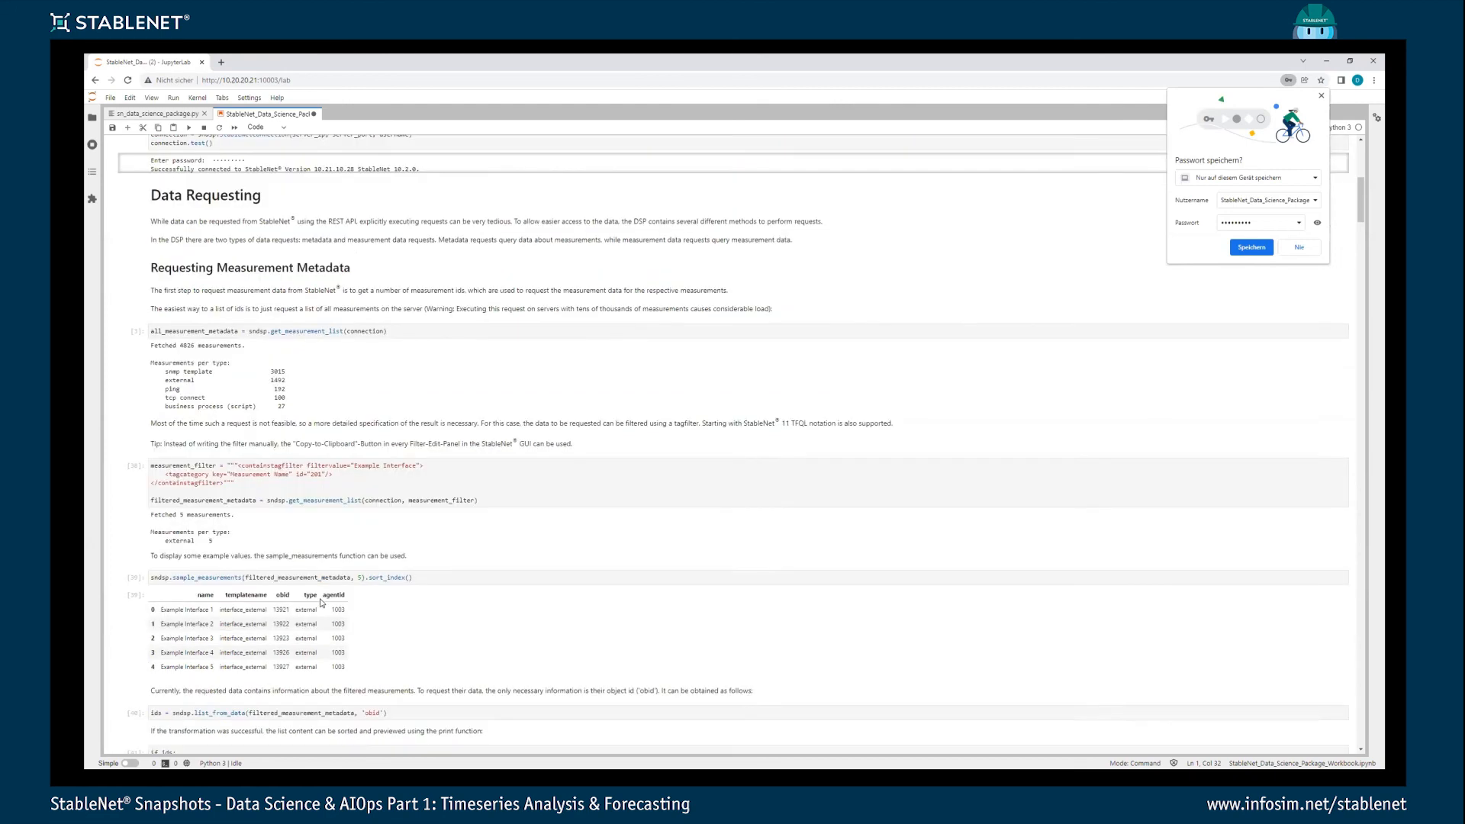
pyautogui.scroll(-4, 322, 603)
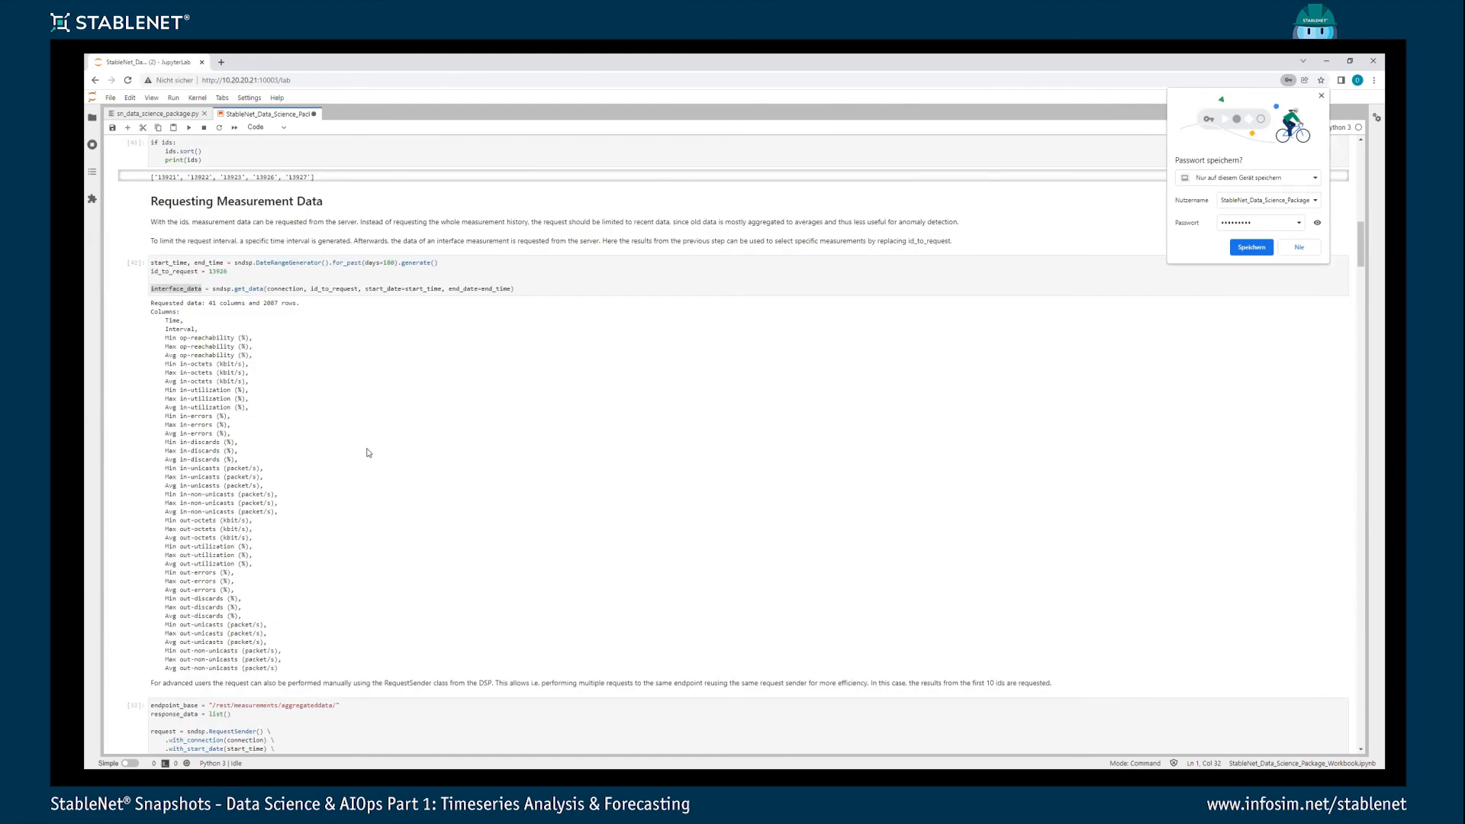
pyautogui.scroll(3, 333, 339)
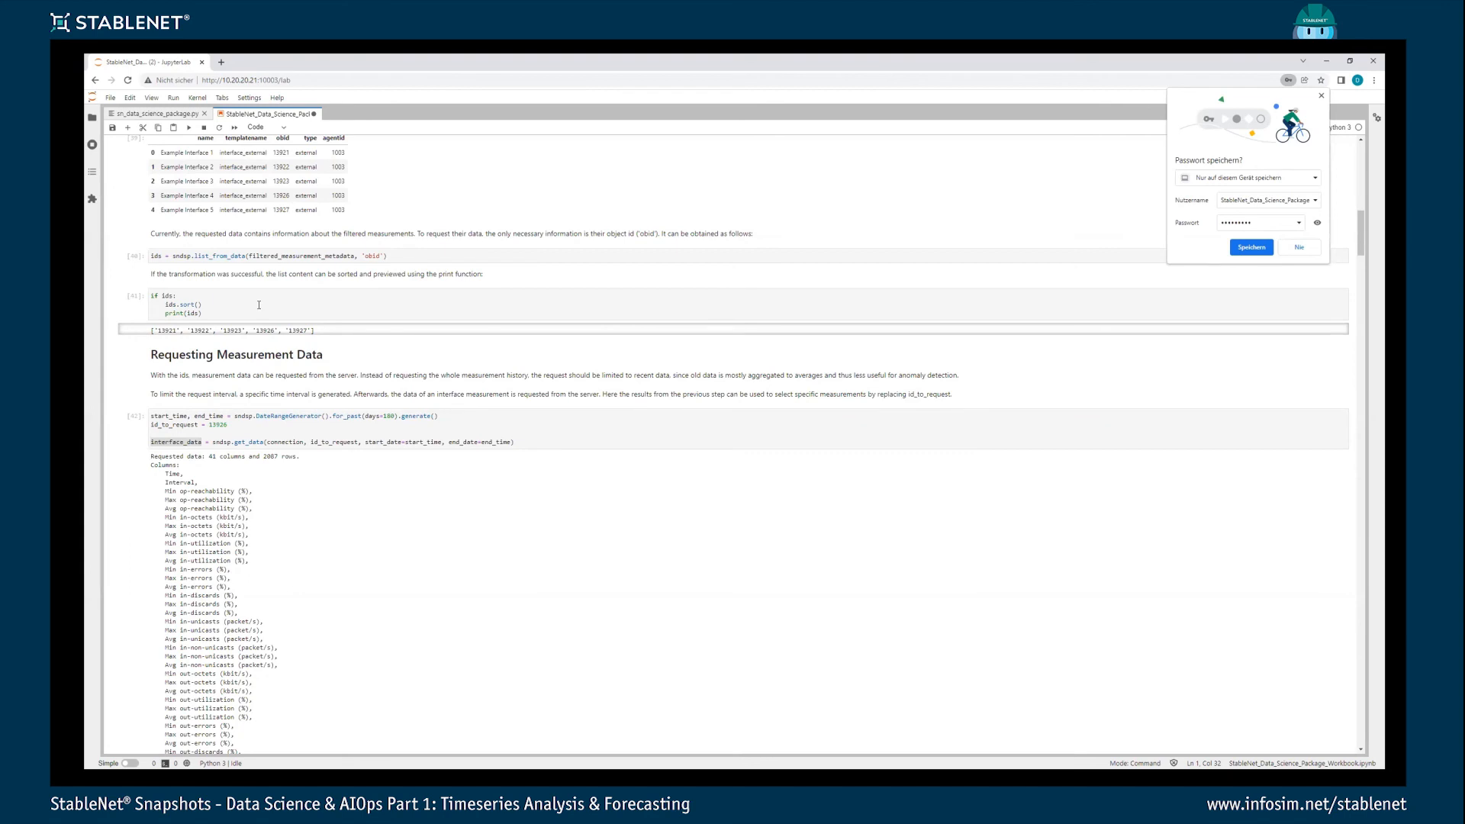
# - Save the notebook and look through the measurement data requests down to the Measurement Overview plots
pyautogui.hotkey('ctrl', 's')
pyautogui.click(253, 306)
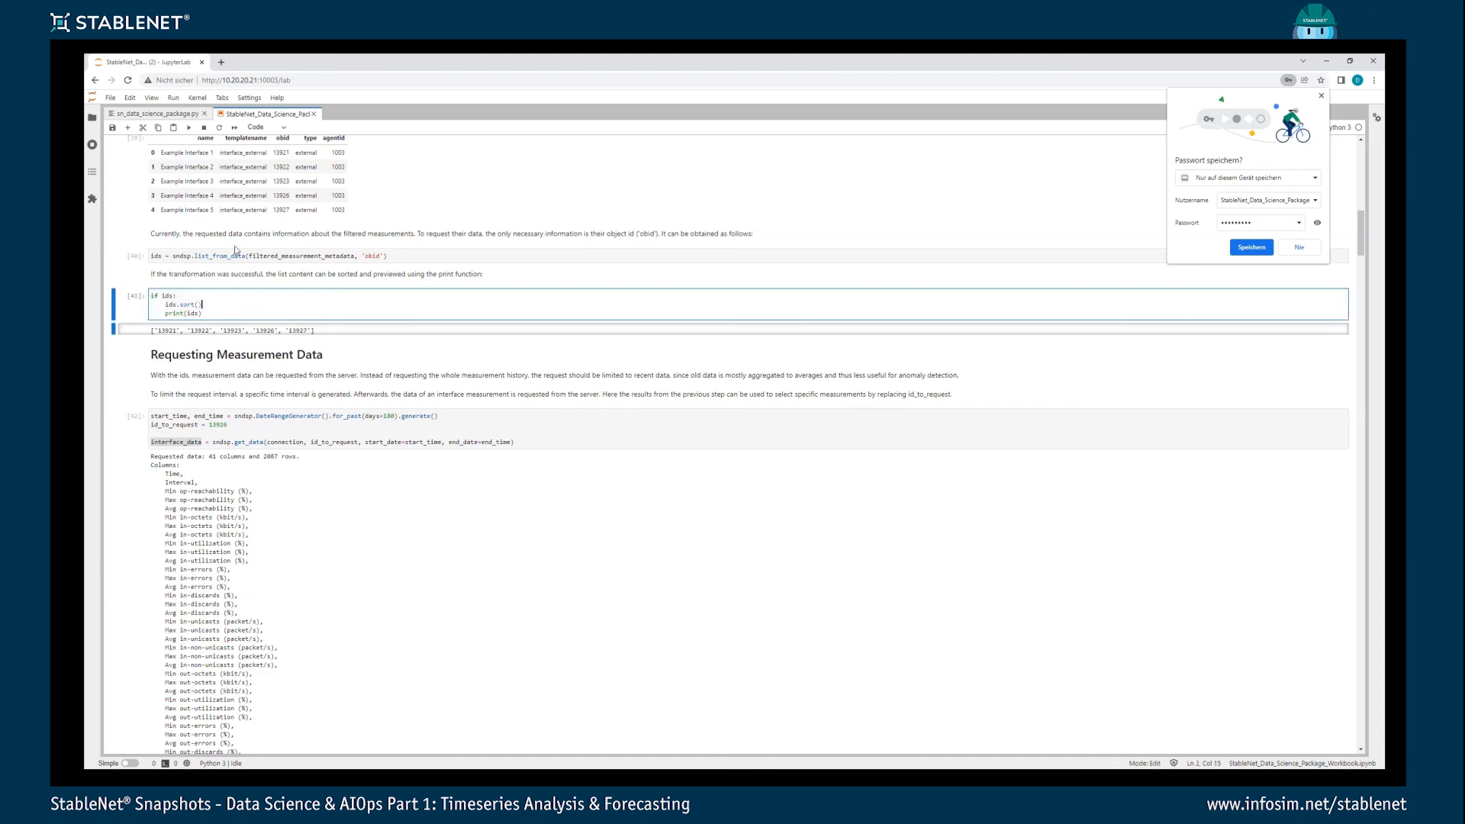
pyautogui.scroll(-1, 229, 484)
pyautogui.scroll(-7, 222, 471)
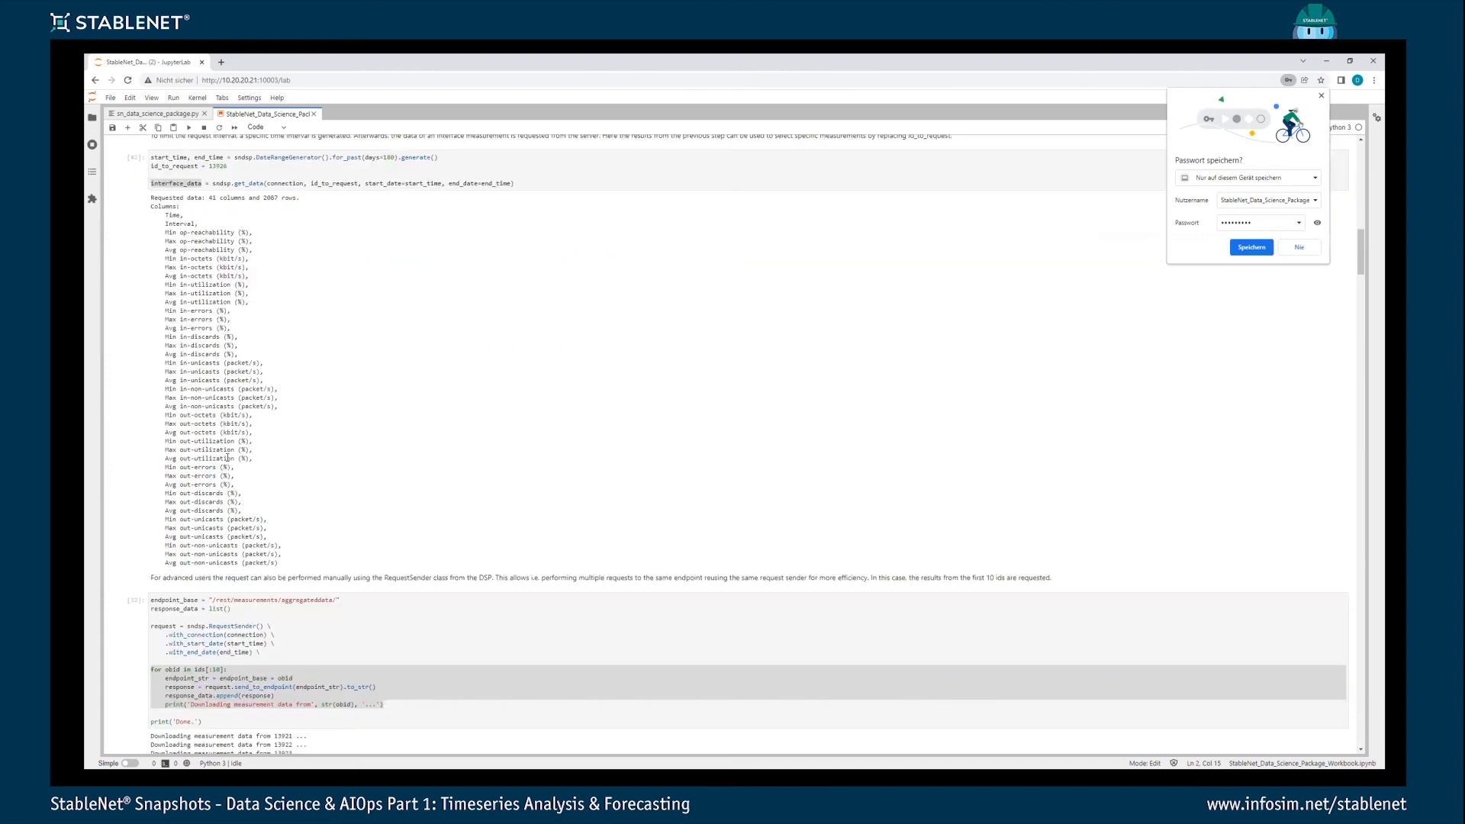
pyautogui.scroll(-2, 242, 527)
pyautogui.scroll(-1, 241, 527)
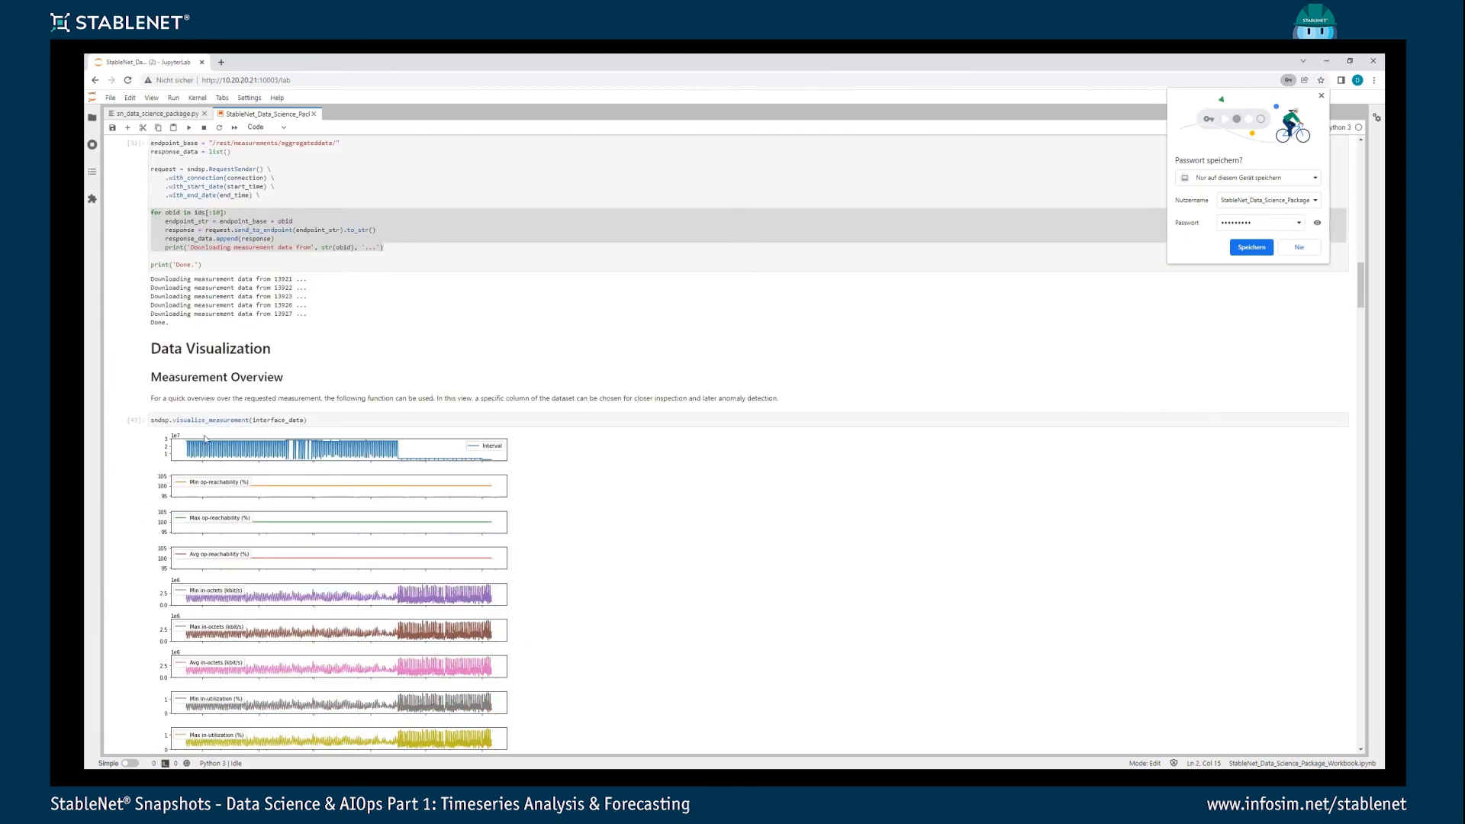